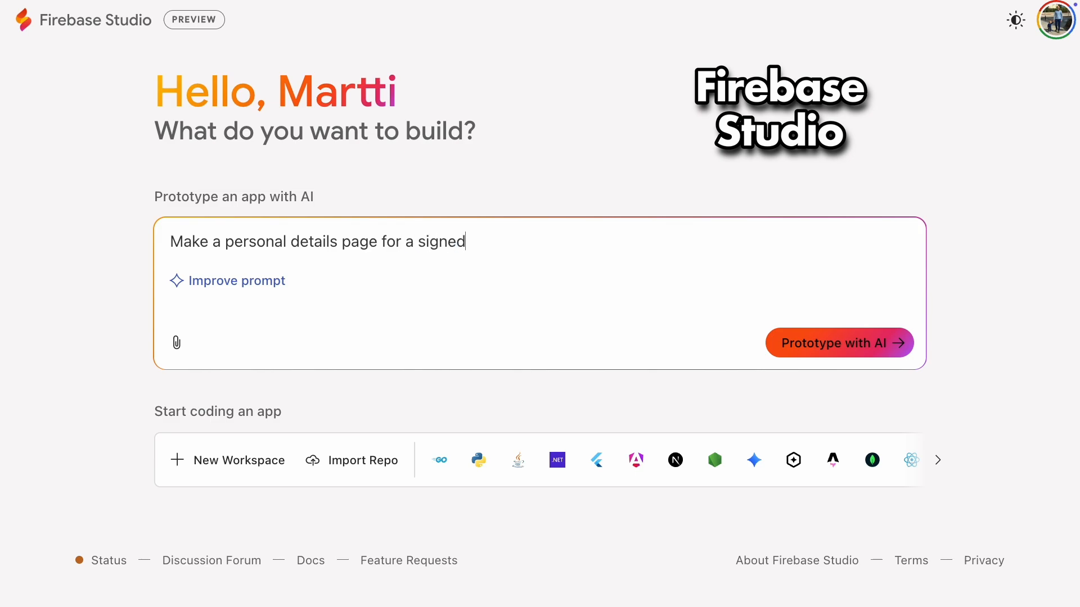
Step: Prompt for a signed-in user's personal details page with name, email, nickname and bio fields and no AI stuff, and prototype the app
{"action": "type", "text": "r name"}
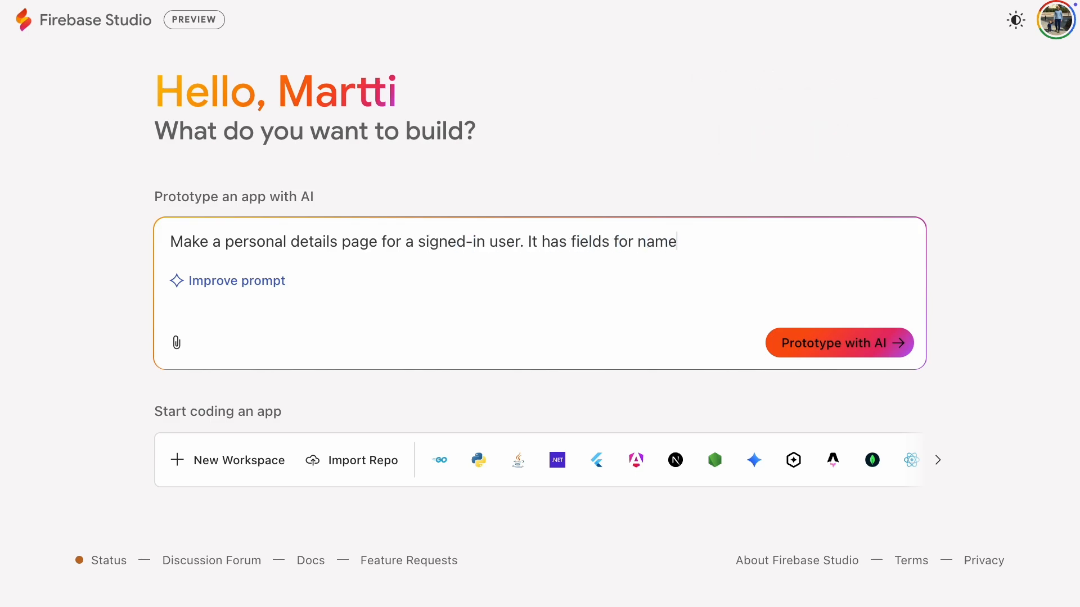
{"action": "type", "text": ", email, nickname and bio. No AI stuff."}
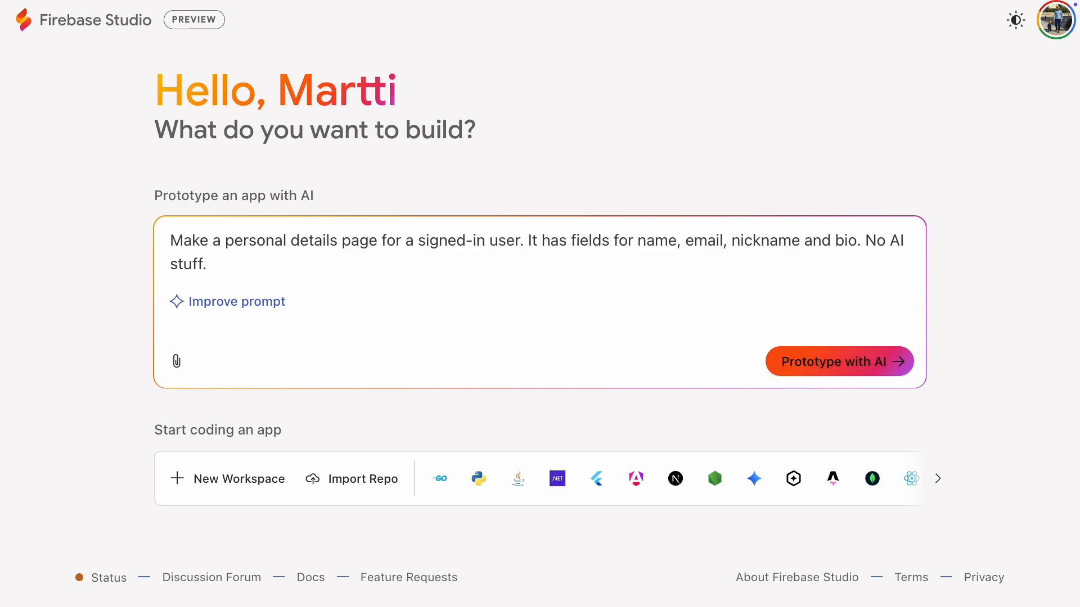
{"action": "key", "text": "Return"}
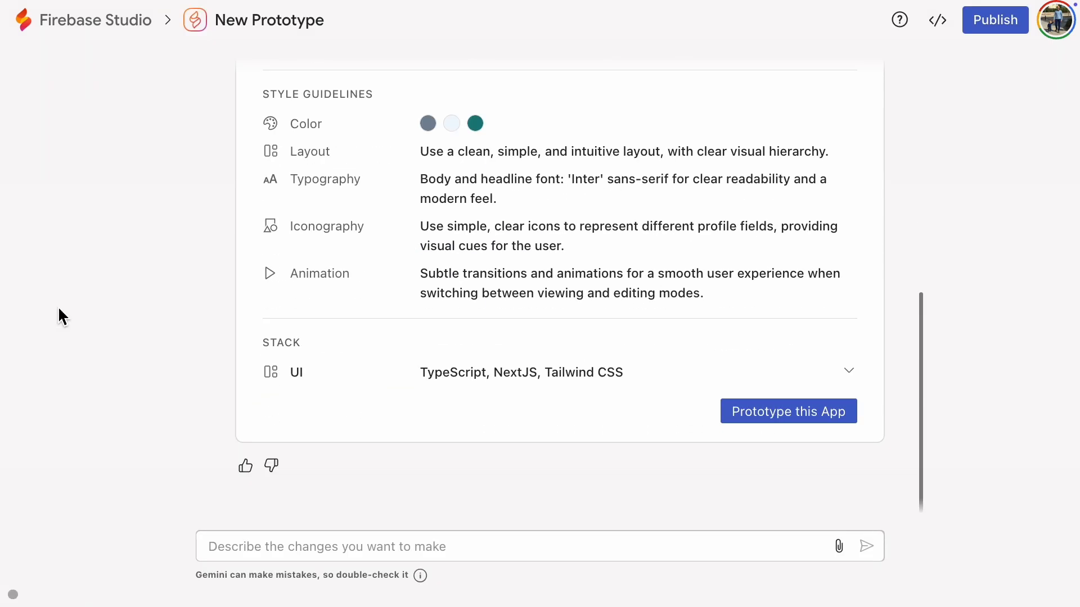
{"action": "left_click", "coordinate": [759, 432]}
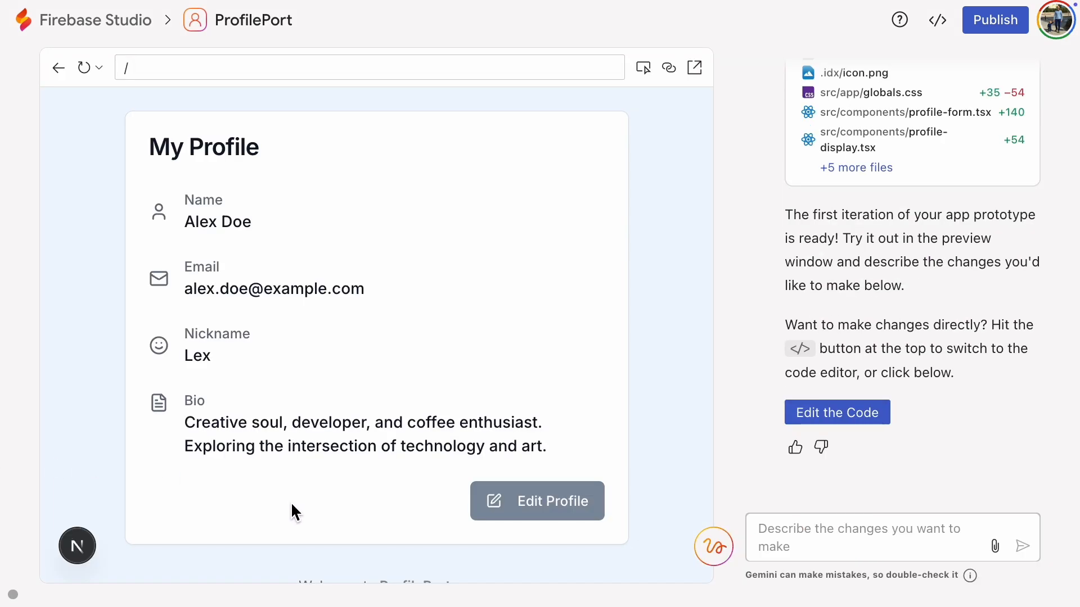
Step: Edit the profile in the app preview, setting the name to "Dunder Mifflin", and save the changes
{"action": "scroll", "coordinate": [332, 496], "scroll_direction": "down", "scroll_amount": 2}
{"action": "scroll", "coordinate": [332, 506], "scroll_direction": "up", "scroll_amount": 2}
{"action": "left_click", "coordinate": [555, 520]}
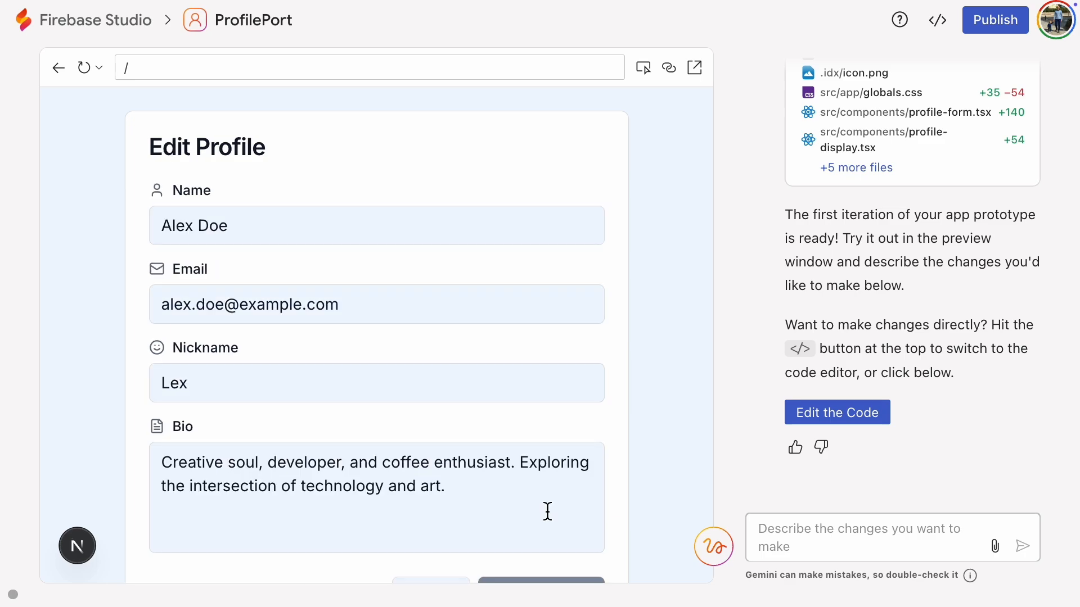
{"action": "triple_click", "coordinate": [284, 242]}
{"action": "type", "text": "Dunder Mifflin"}
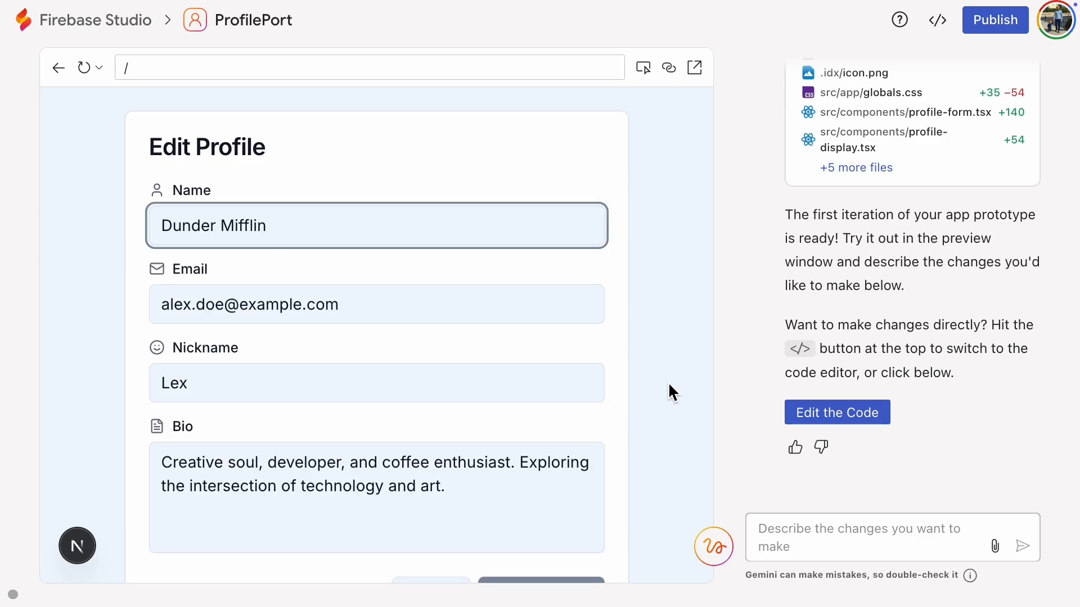
{"action": "scroll", "coordinate": [672, 392], "scroll_direction": "down", "scroll_amount": 1}
{"action": "left_click", "coordinate": [544, 549]}
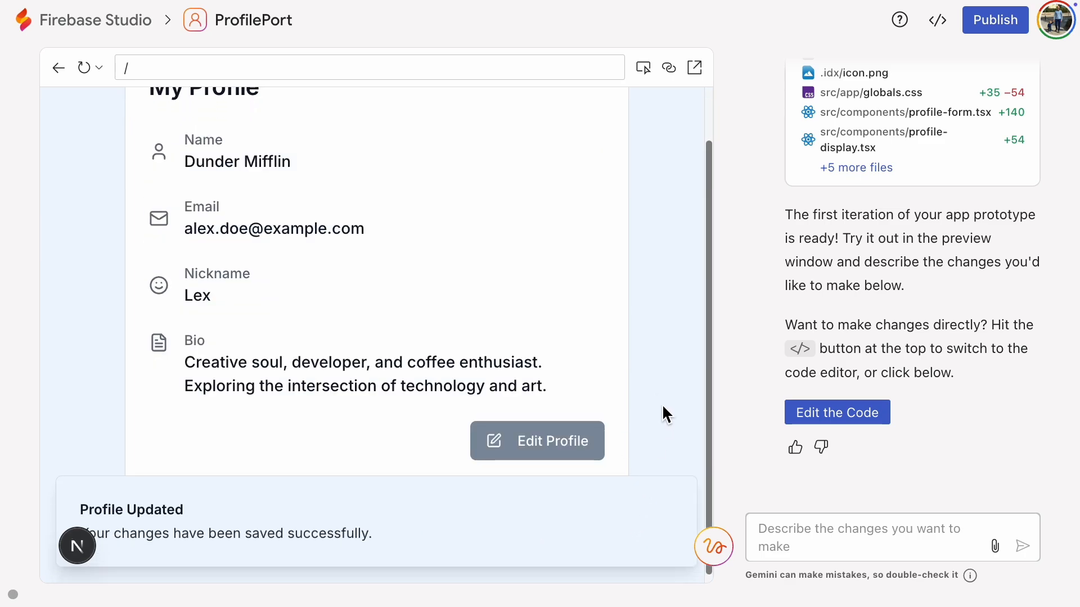
{"action": "scroll", "coordinate": [663, 404], "scroll_direction": "up", "scroll_amount": 1}
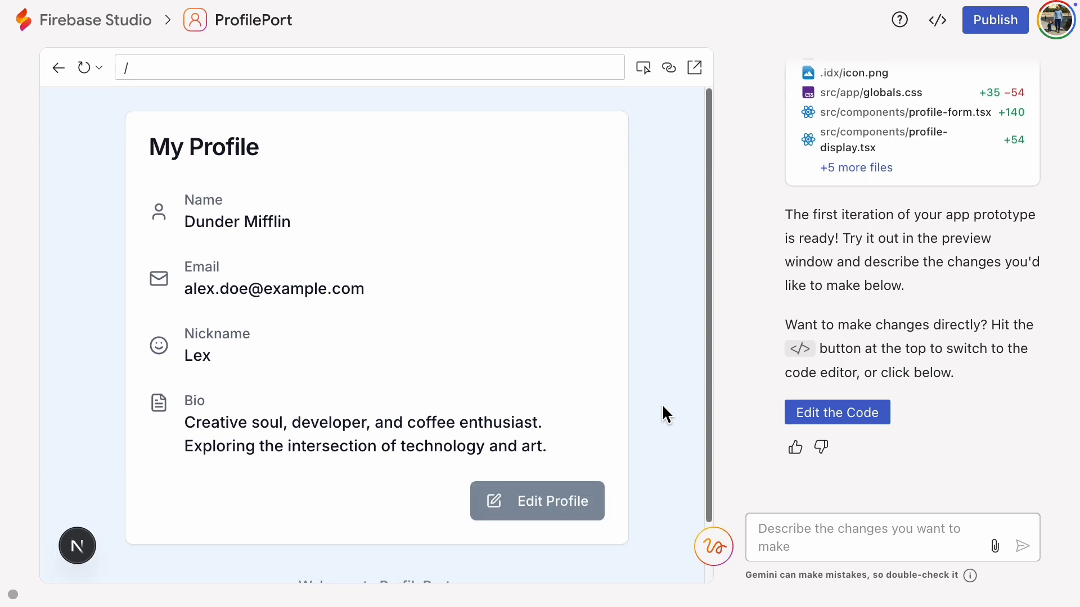
Step: Request and approve a Firebase backend with configuration variables in the .env file and user data saved in the Firebase Realtime Database
{"action": "left_click", "coordinate": [796, 537]}
{"action": "type", "text": "Crea"}
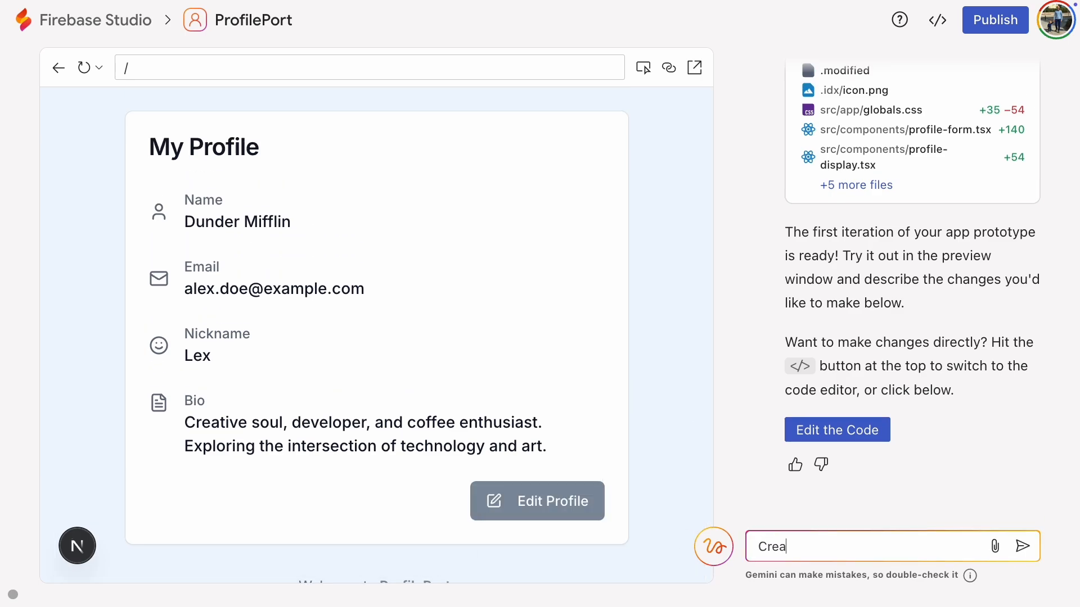
{"action": "type", "text": "te a Firebase backend. The configuration"}
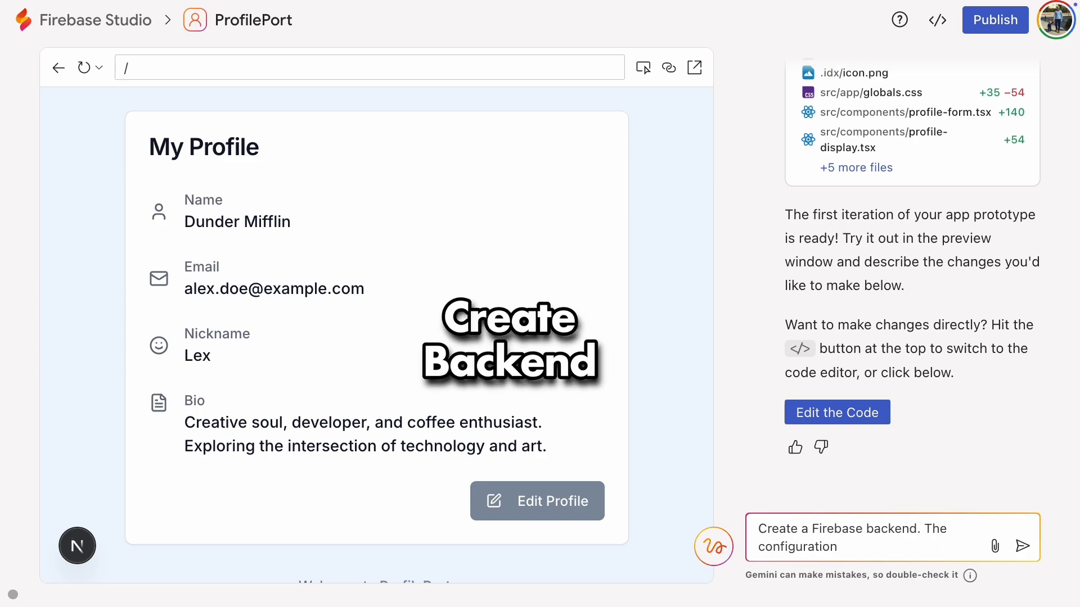
{"action": "type", "text": " variables must be in the .env file"}
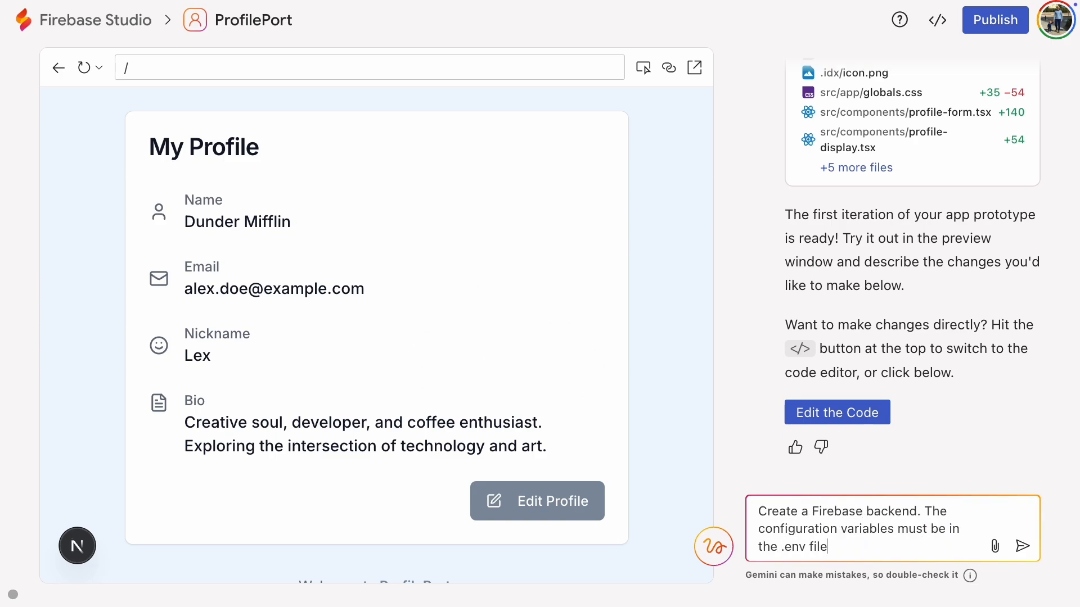
{"action": "type", "text": ". The user data will be saved in the"}
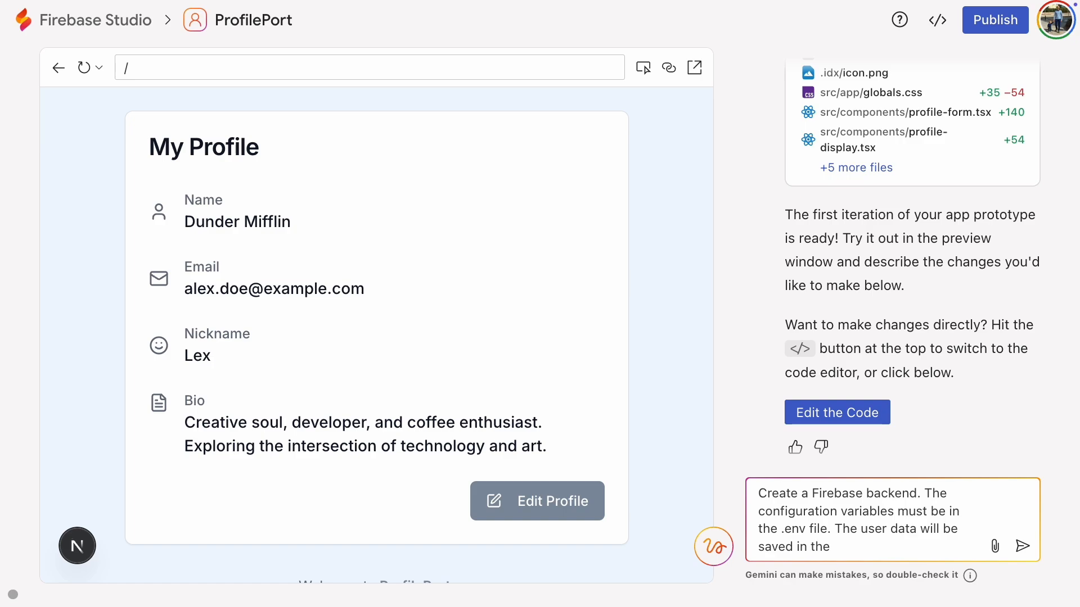
{"action": "type", "text": " Firebase Realtime Database."}
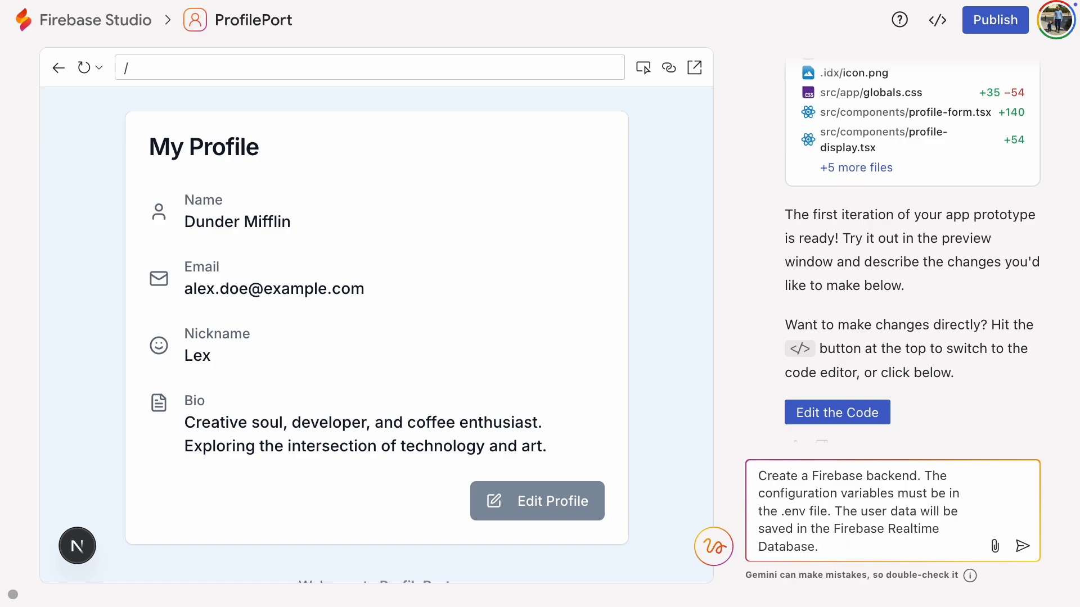
{"action": "key", "text": "Return"}
{"action": "left_click", "coordinate": [831, 405]}
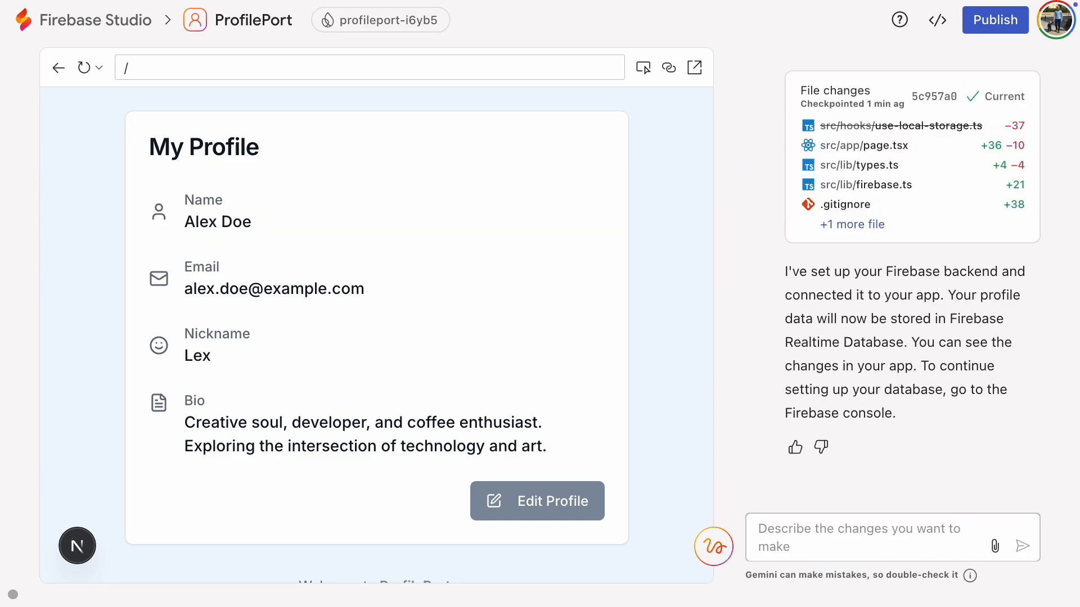
Step: Try to save the profile with the nickname "Dunder" and leave the edit form
{"action": "left_click", "coordinate": [548, 513]}
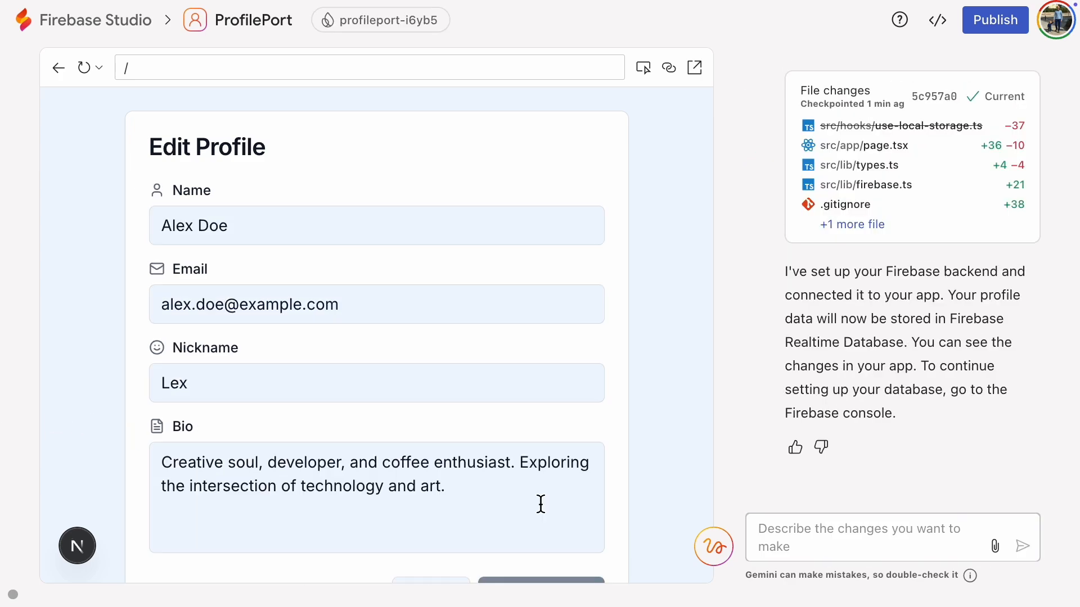
{"action": "double_click", "coordinate": [241, 388]}
{"action": "type", "text": "Dunder"}
{"action": "scroll", "coordinate": [371, 418], "scroll_direction": "down", "scroll_amount": 1}
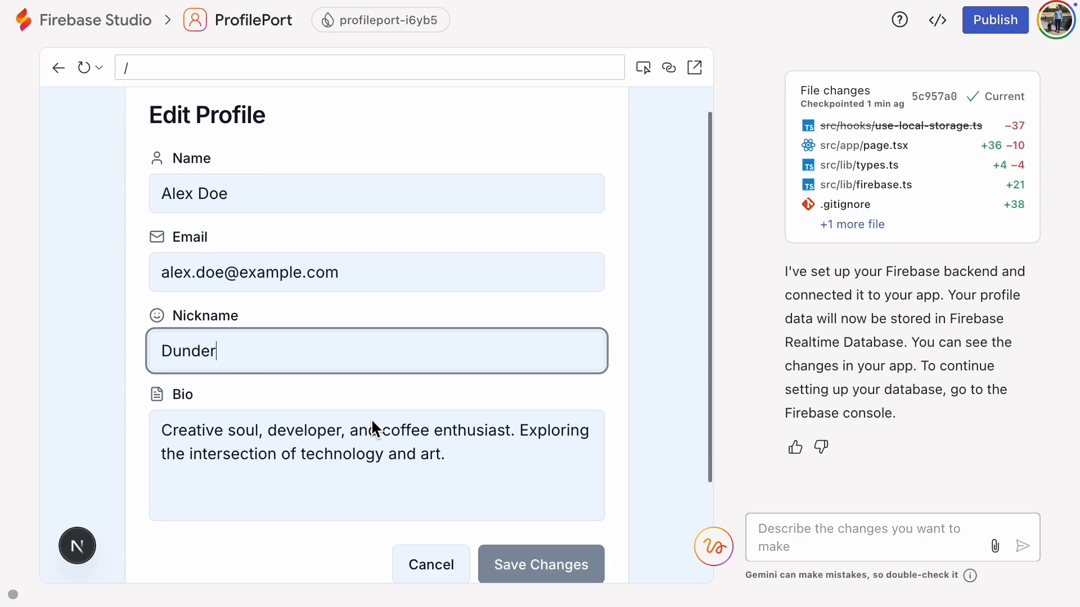
{"action": "left_click", "coordinate": [562, 555]}
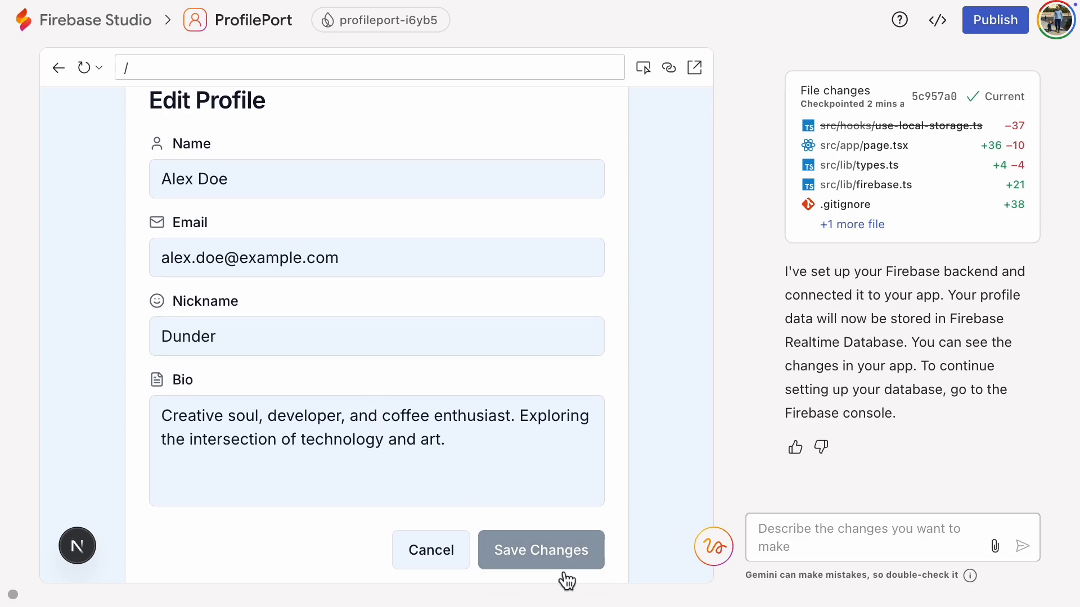
{"action": "scroll", "coordinate": [632, 540], "scroll_direction": "down", "scroll_amount": 1}
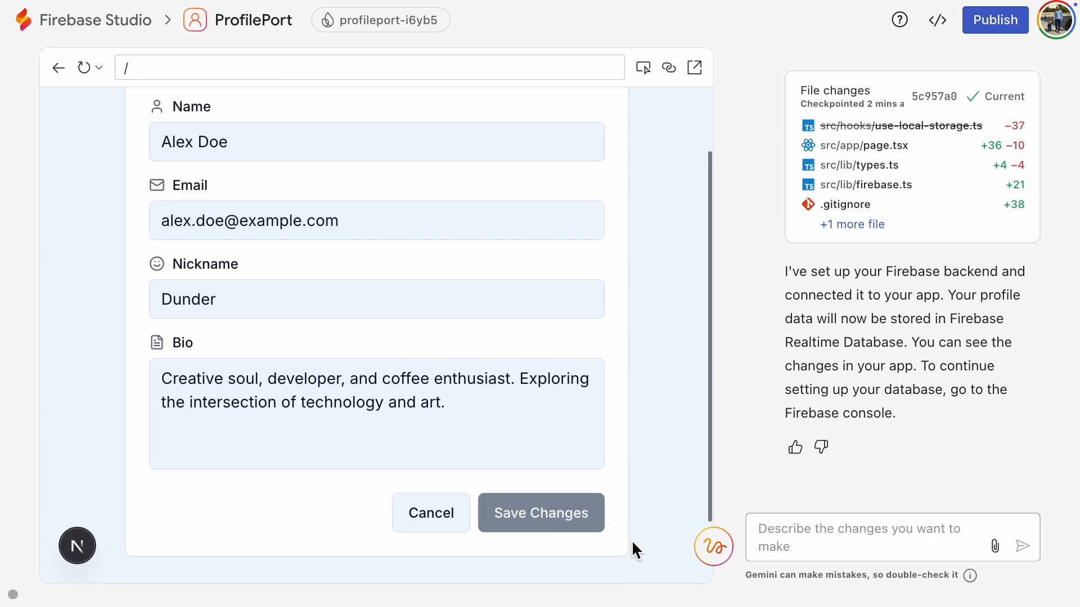
{"action": "scroll", "coordinate": [632, 540], "scroll_direction": "up", "scroll_amount": 2}
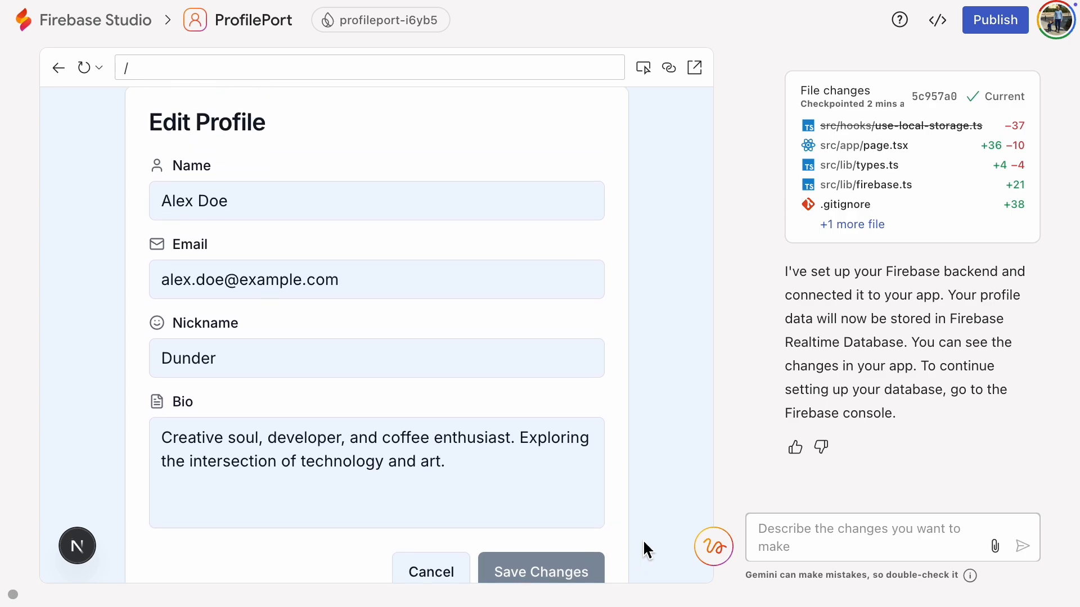
{"action": "left_click", "coordinate": [430, 573]}
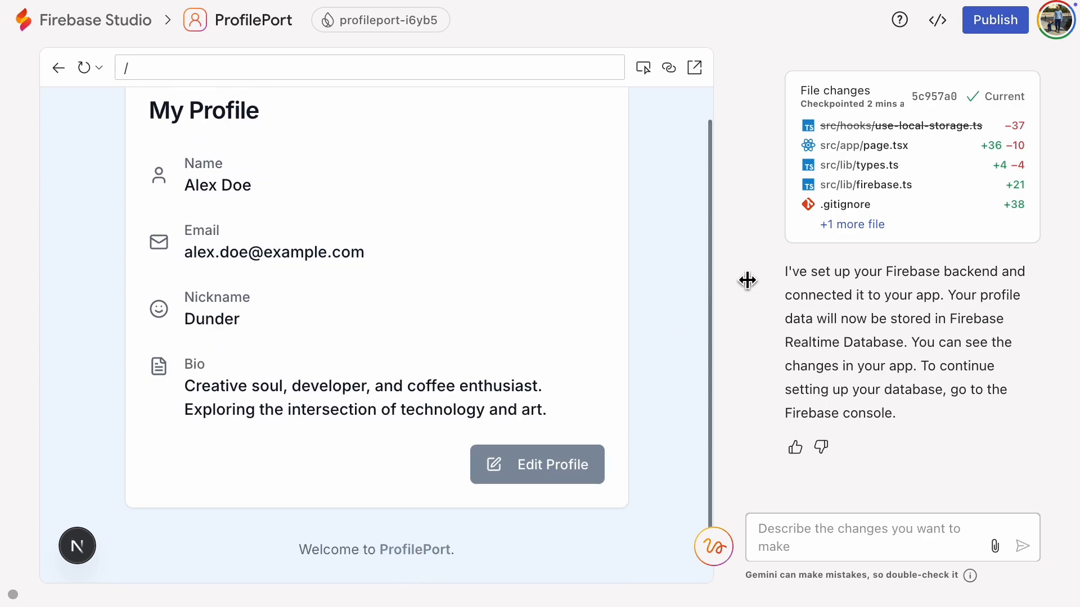
Step: Switch to the code editor and make room by closing the web preview and the Gemini pane
{"action": "left_click", "coordinate": [939, 28]}
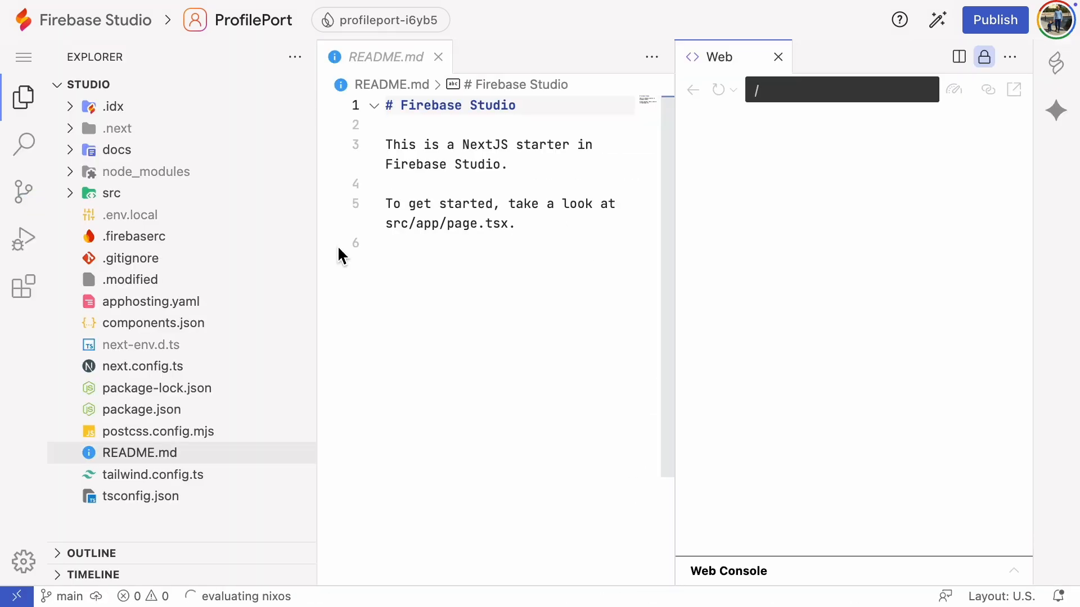
{"action": "left_click_drag", "start_coordinate": [323, 269], "coordinate": [231, 278]}
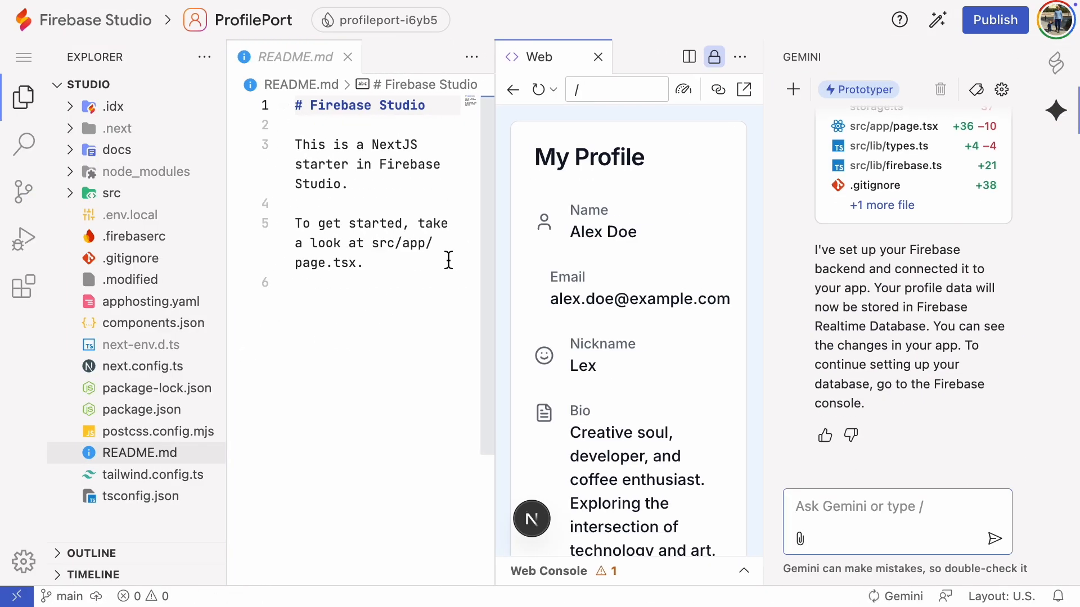
{"action": "left_click", "coordinate": [599, 55]}
{"action": "left_click_drag", "start_coordinate": [764, 243], "coordinate": [1067, 220]}
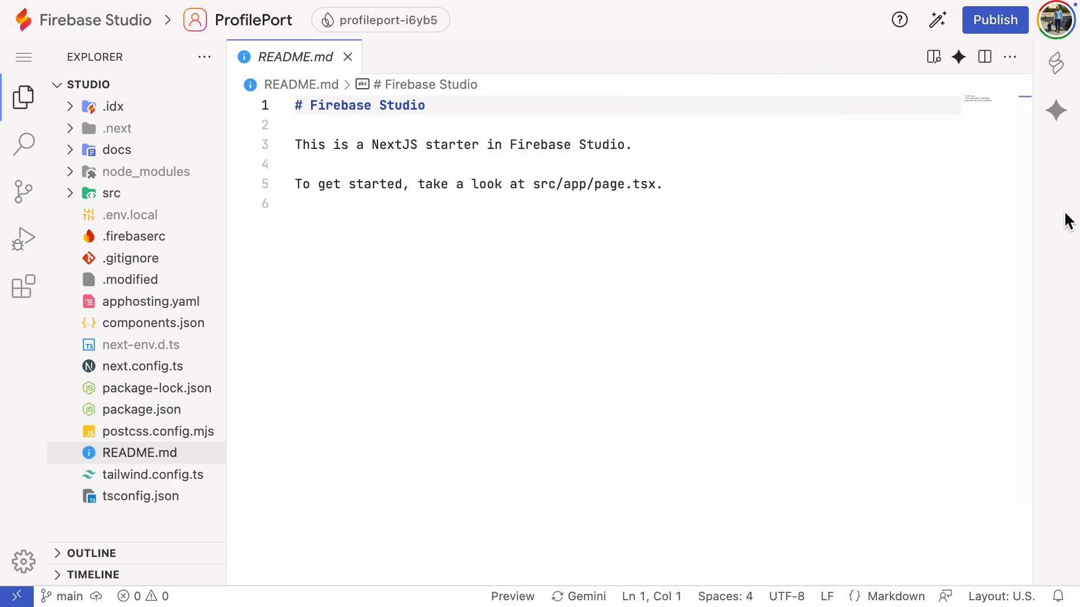
Step: Examine the Firebase configuration in .env.local and in src/lib/firebase.ts
{"action": "left_click", "coordinate": [111, 224]}
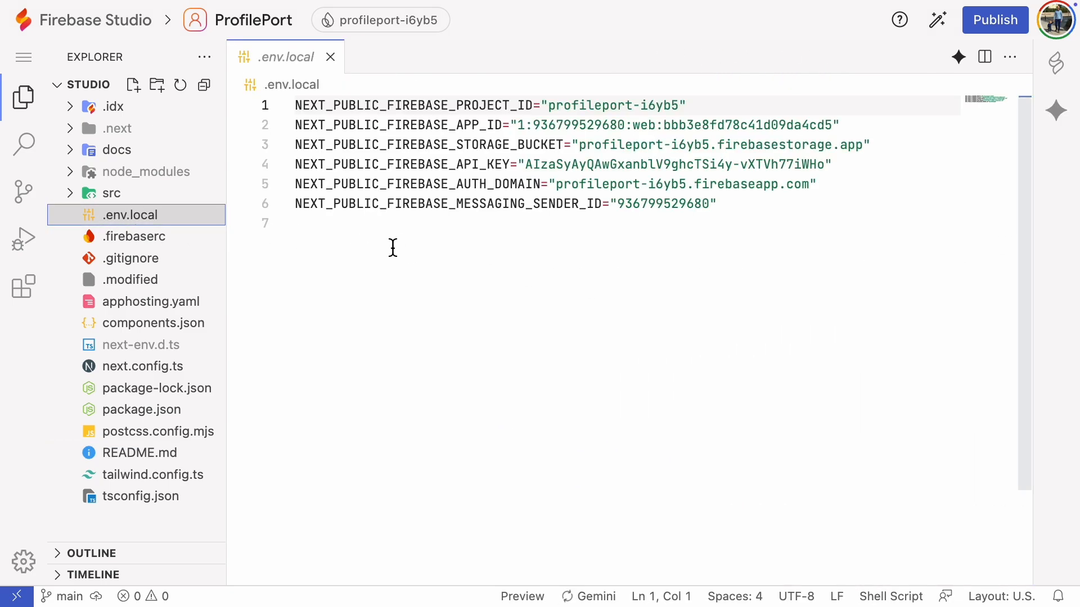
{"action": "left_click", "coordinate": [86, 199]}
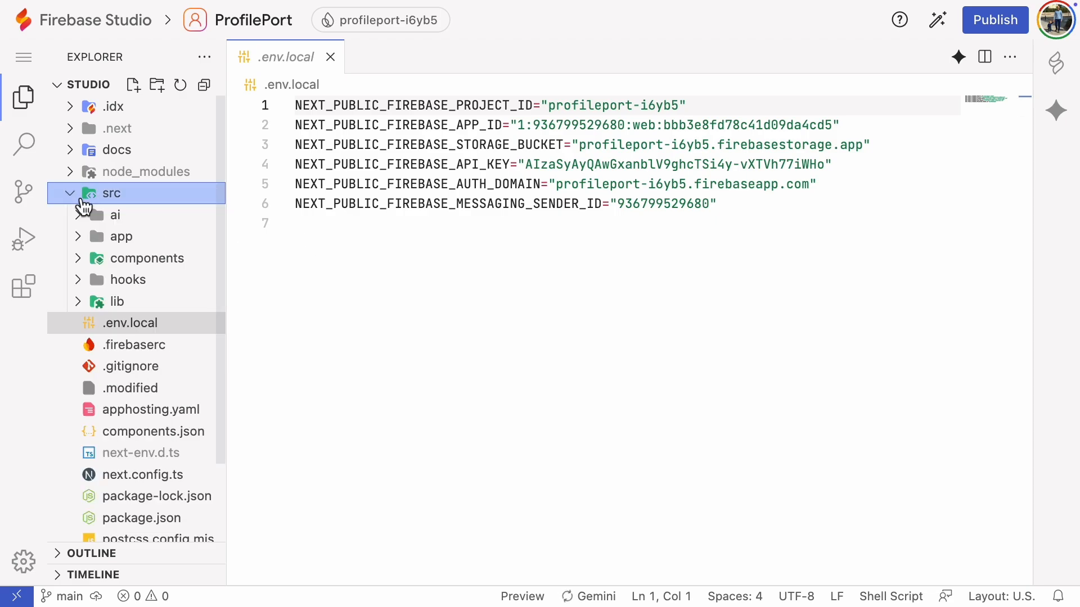
{"action": "left_click", "coordinate": [115, 301]}
{"action": "left_click", "coordinate": [172, 330]}
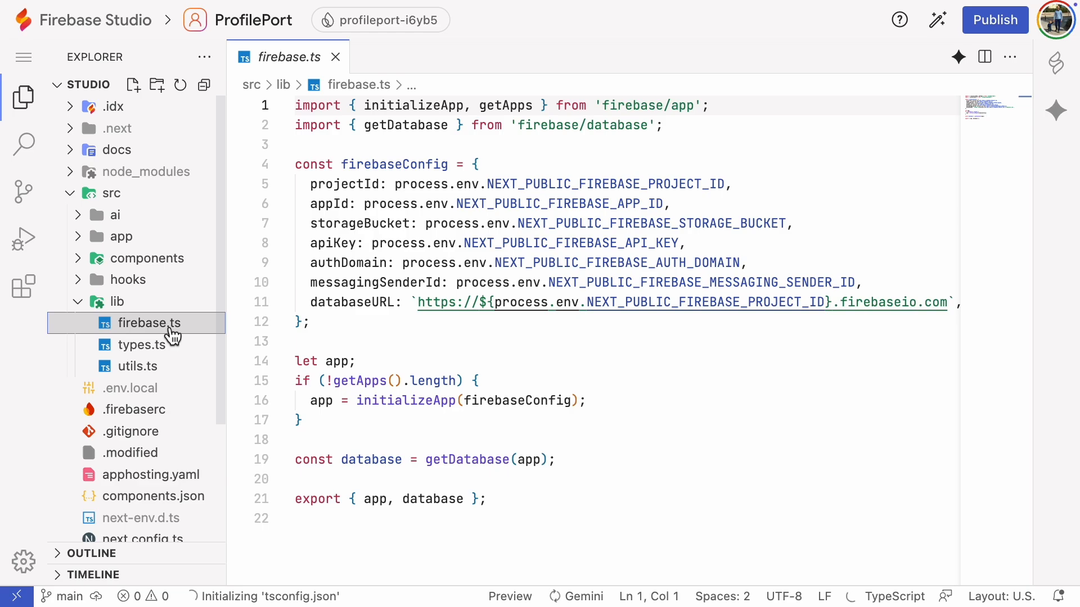
Step: Switch to the ProfilePort project in the Firebase console and open its Realtime Database page
{"action": "left_click", "coordinate": [946, 29]}
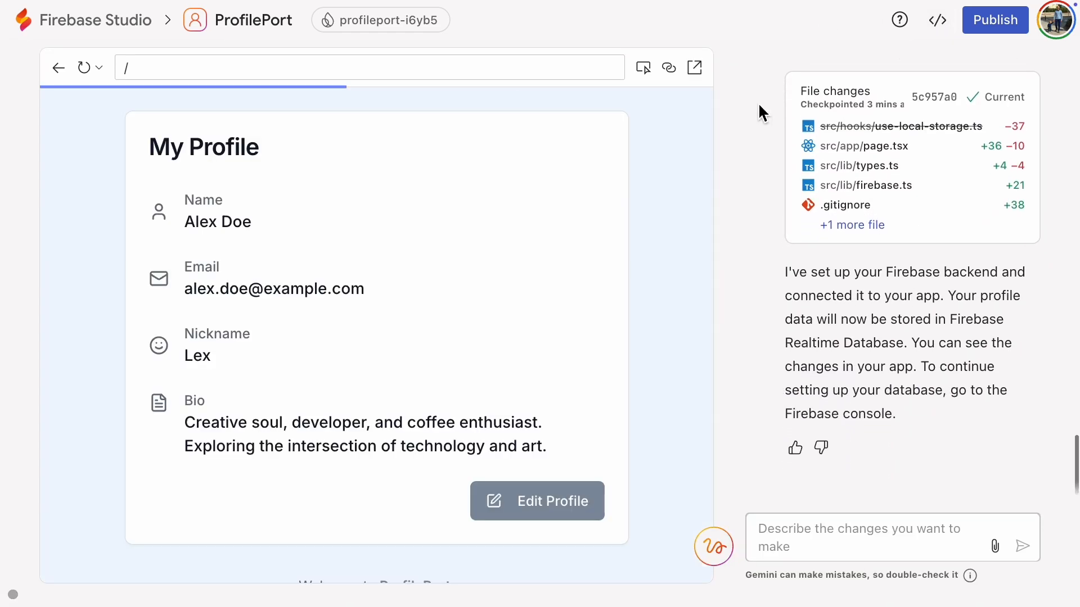
{"action": "left_click", "coordinate": [394, 35]}
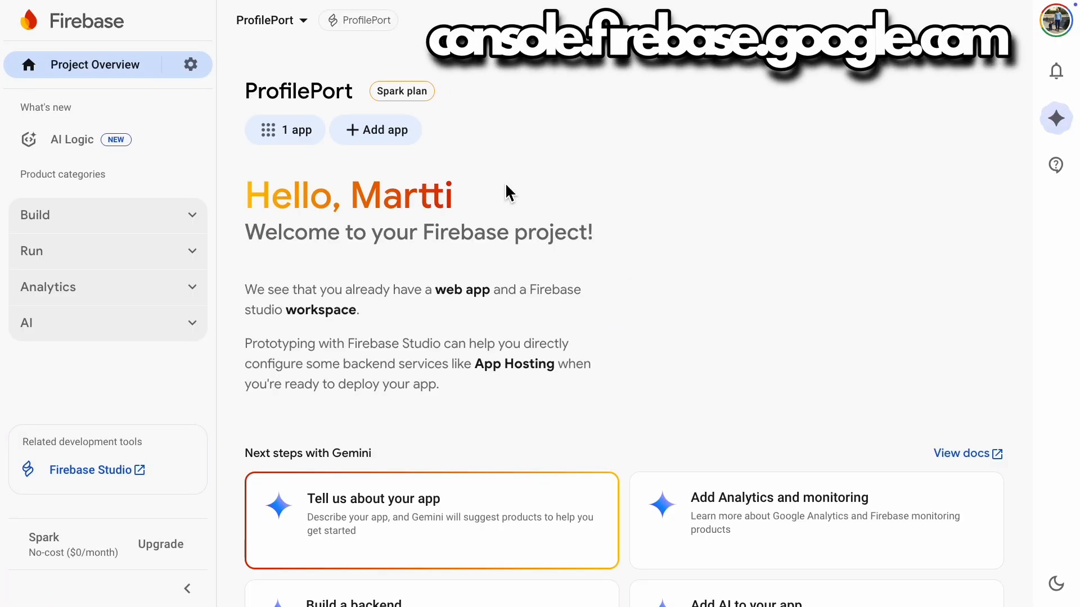
{"action": "left_click", "coordinate": [194, 222]}
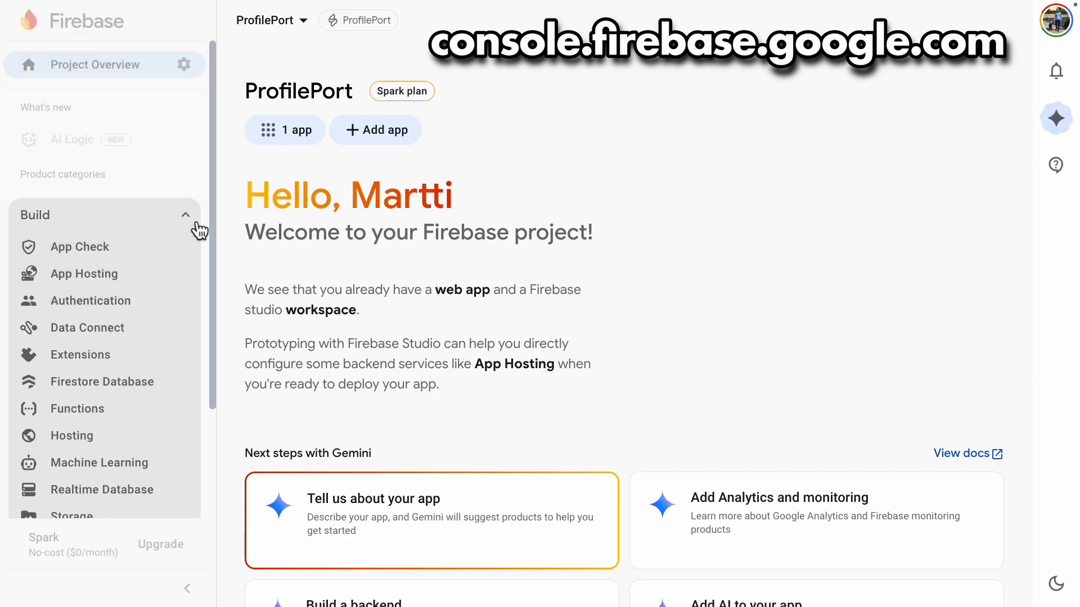
{"action": "left_click", "coordinate": [184, 505]}
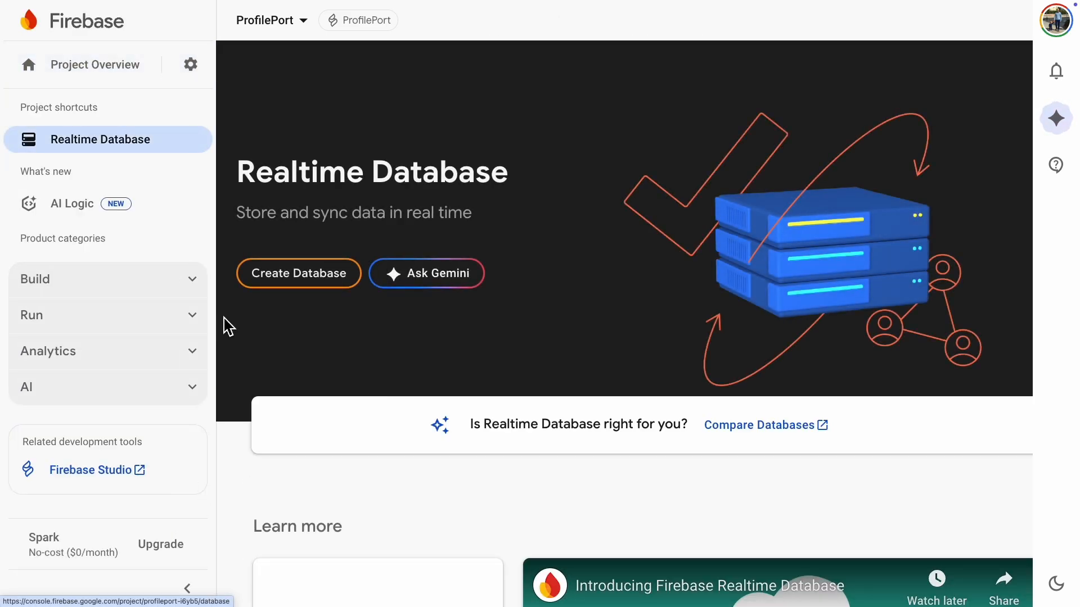
Step: Read the documentation comparing Cloud Firestore and Realtime Database, focusing on how each data model stores data
{"action": "left_click", "coordinate": [765, 429]}
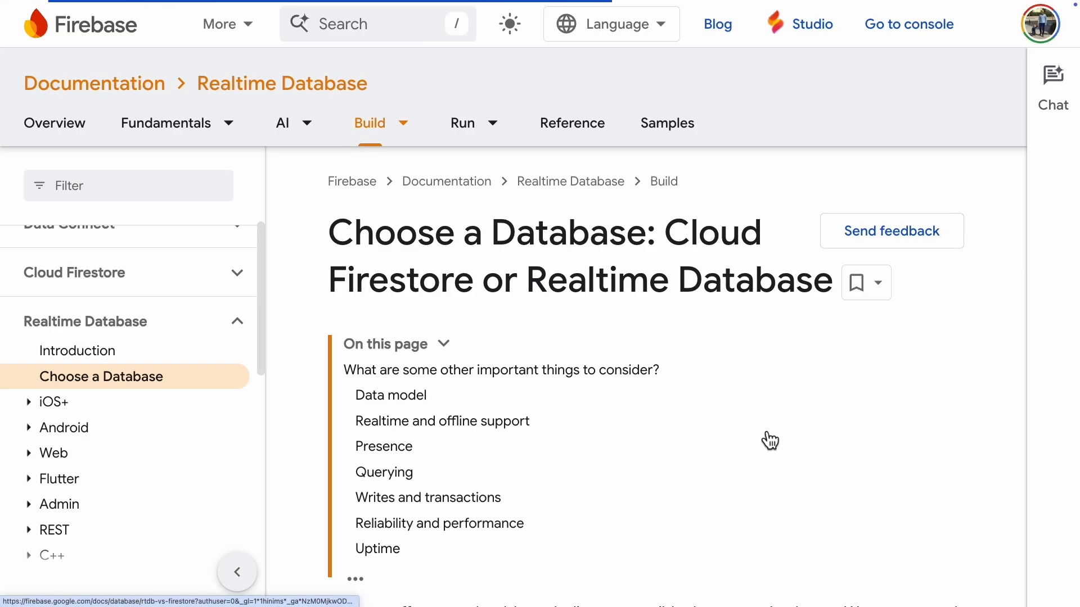
{"action": "scroll", "coordinate": [766, 434], "scroll_direction": "down", "scroll_amount": 15}
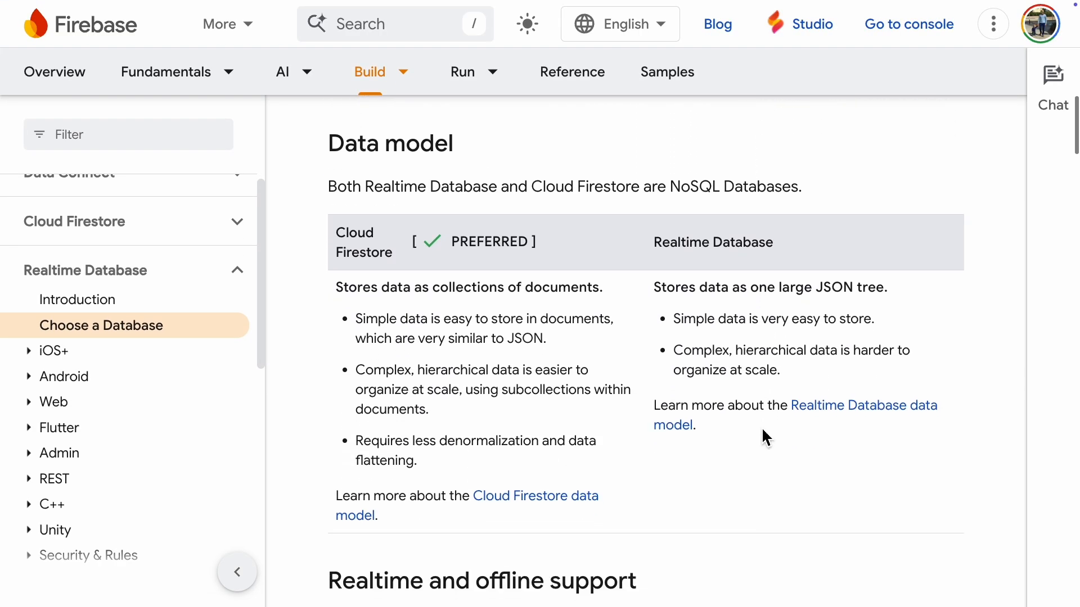
{"action": "left_click_drag", "start_coordinate": [673, 288], "coordinate": [894, 298]}
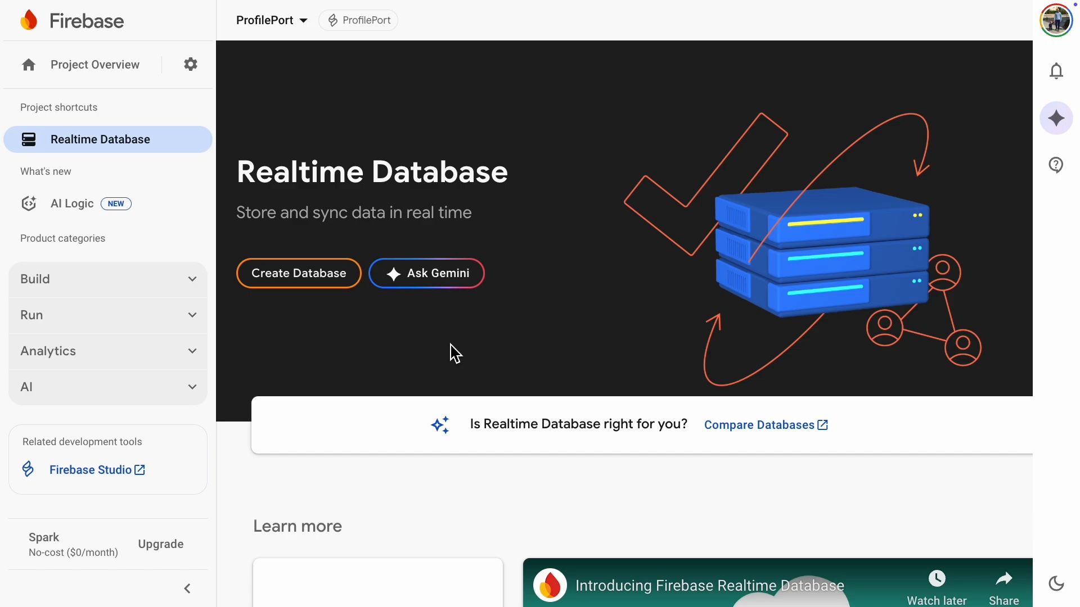
Step: Begin creating the Realtime Database with United States (us-central1) as its location and continue to the security rules
{"action": "left_click", "coordinate": [304, 281]}
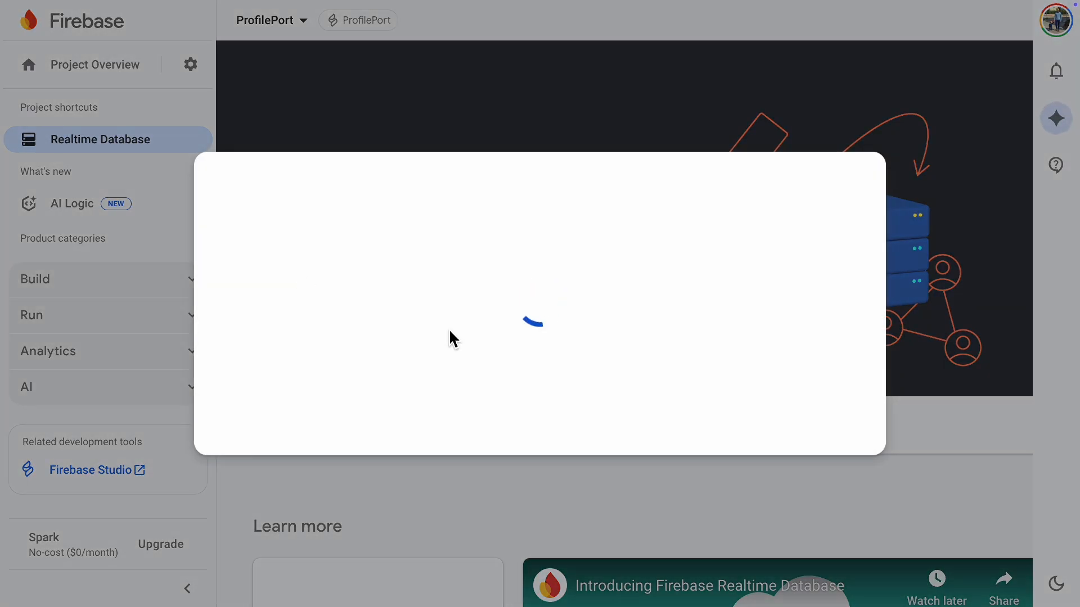
{"action": "left_click", "coordinate": [530, 338]}
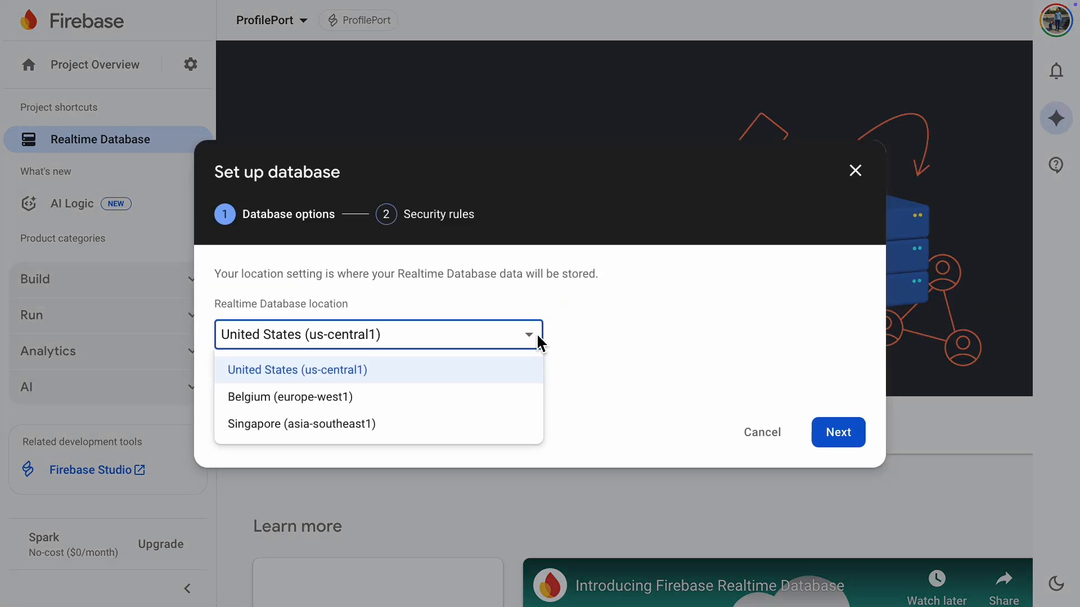
{"action": "left_click", "coordinate": [373, 372]}
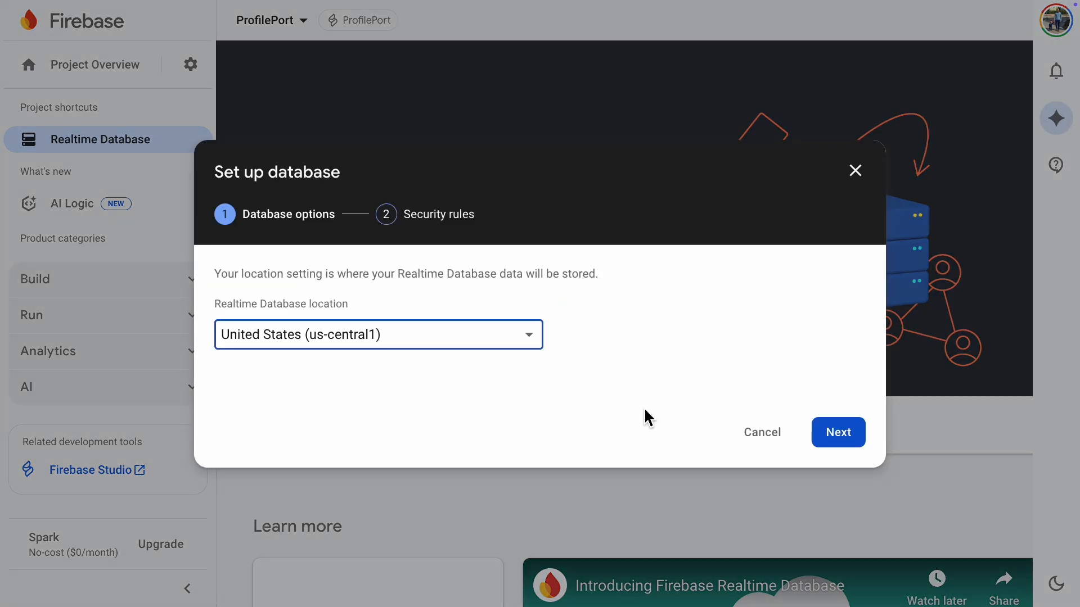
{"action": "left_click", "coordinate": [840, 439]}
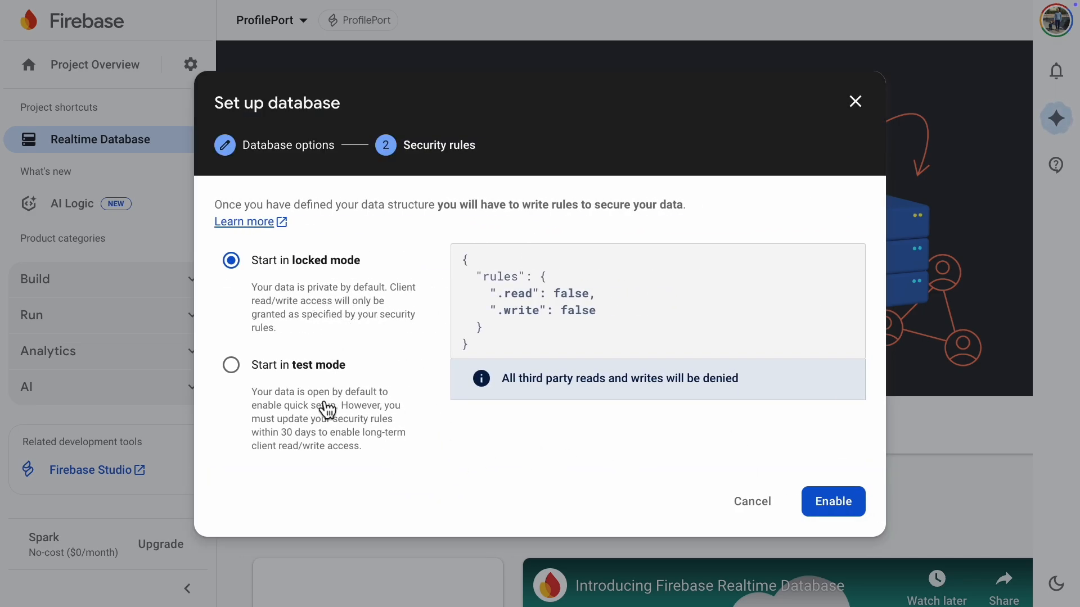
{"action": "left_click", "coordinate": [232, 370]}
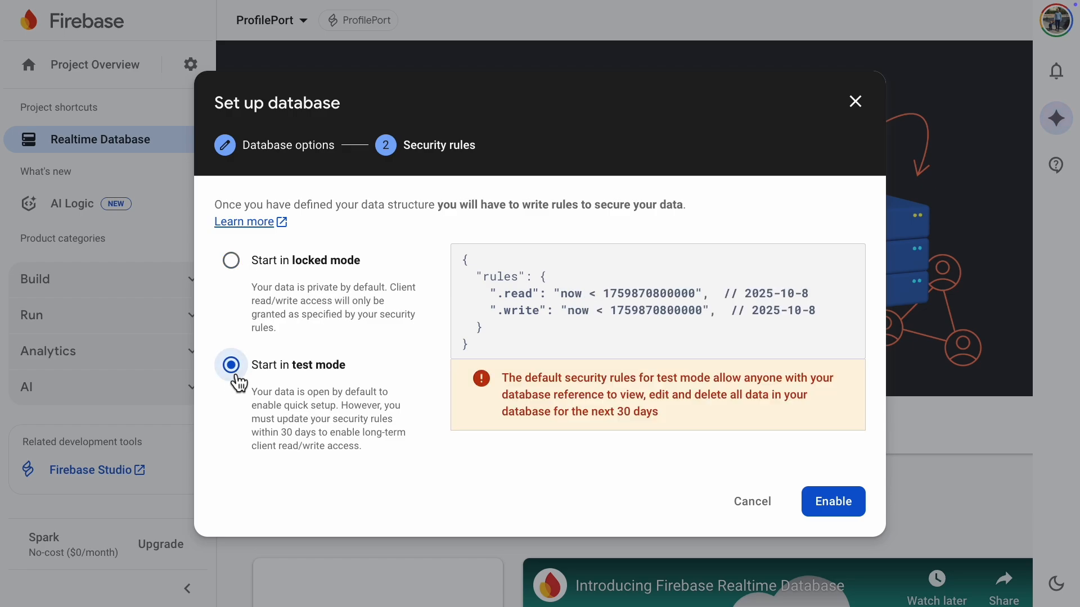
{"action": "left_click_drag", "start_coordinate": [627, 398], "coordinate": [728, 399]}
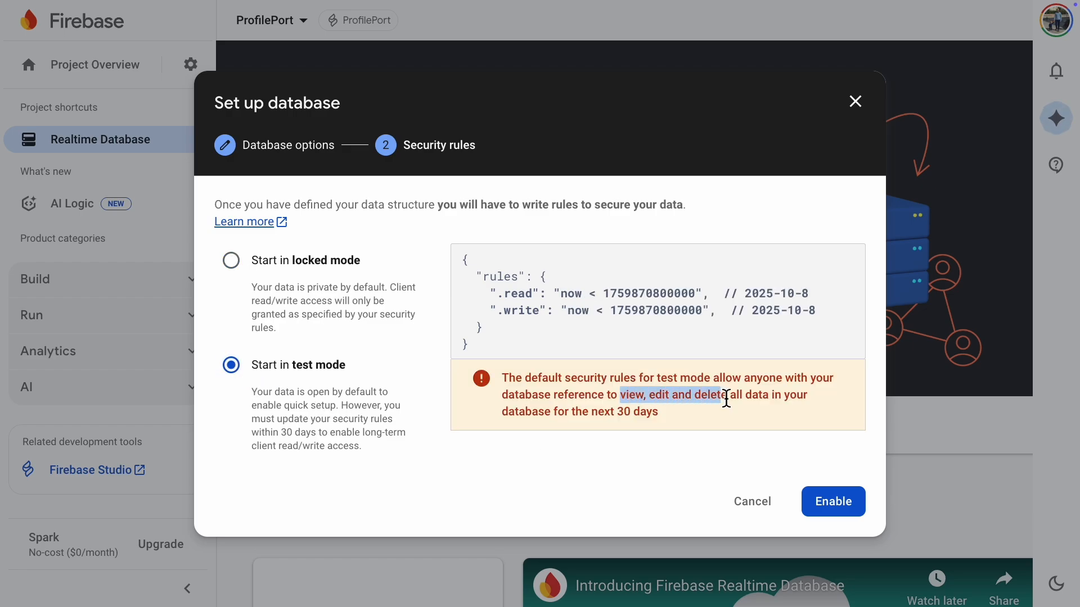
{"action": "left_click", "coordinate": [648, 475]}
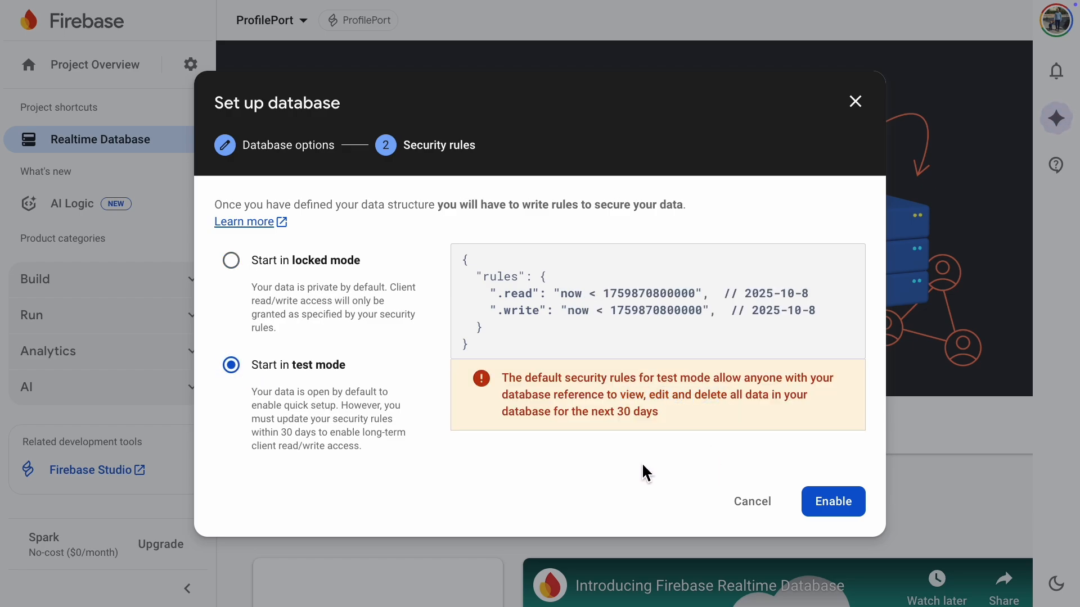
Step: Choose locked mode for the security rules and enable the database
{"action": "left_click", "coordinate": [237, 263]}
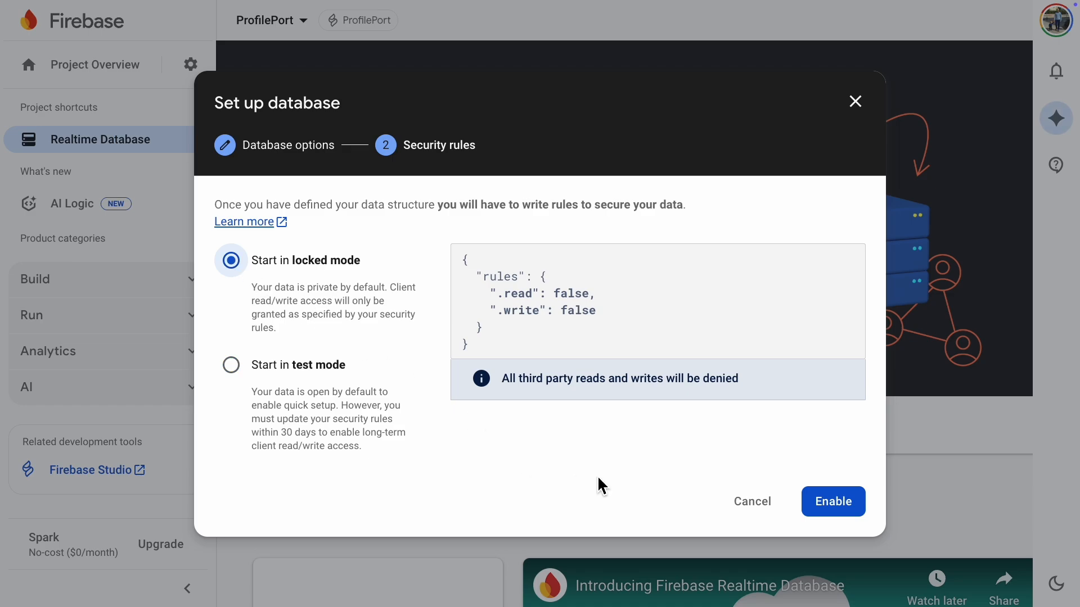
{"action": "left_click", "coordinate": [854, 515]}
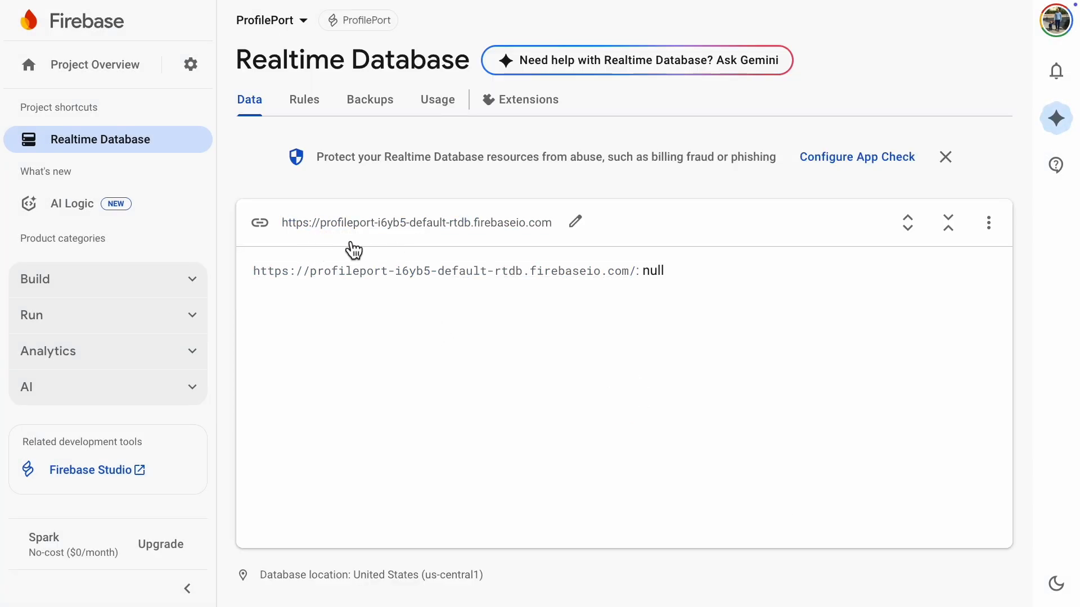
Step: Copy the database URL and send it to Gemini in Firebase Studio, stating that the Realtime Database has been created
{"action": "left_click", "coordinate": [261, 226]}
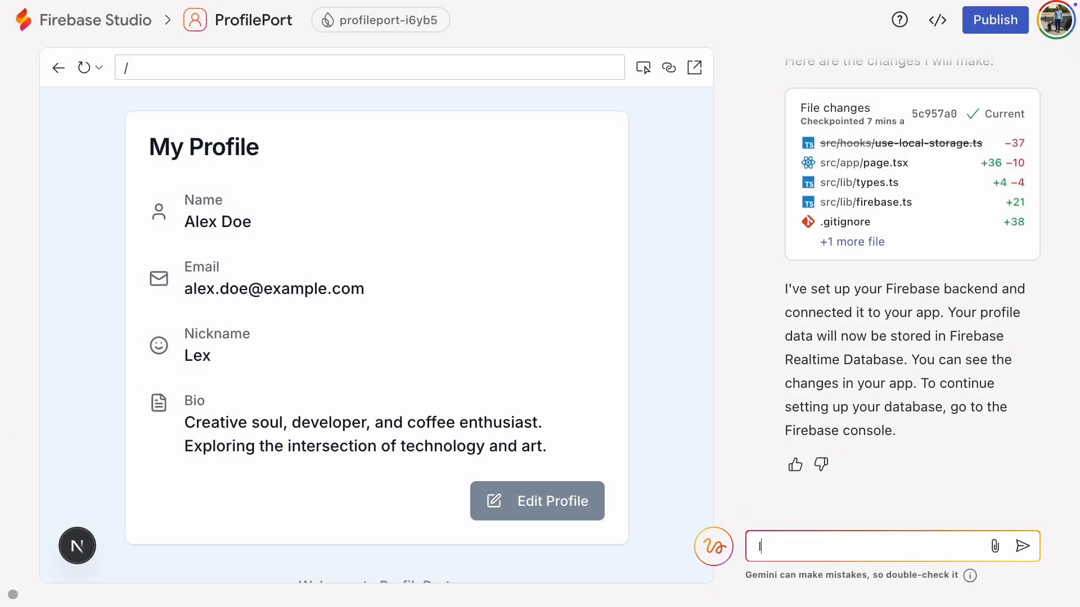
{"action": "type", "text": "I've created the real"}
{"action": "type", "text": "ealtime Database and the URL is"}
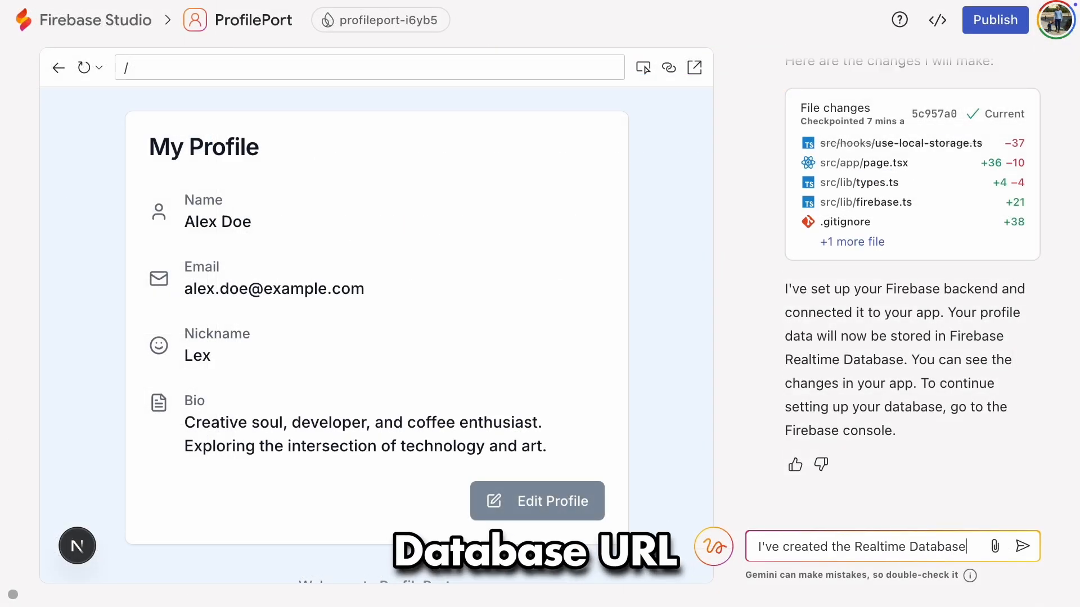
{"action": "right_click", "coordinate": [858, 553]}
{"action": "left_click", "coordinate": [886, 450]}
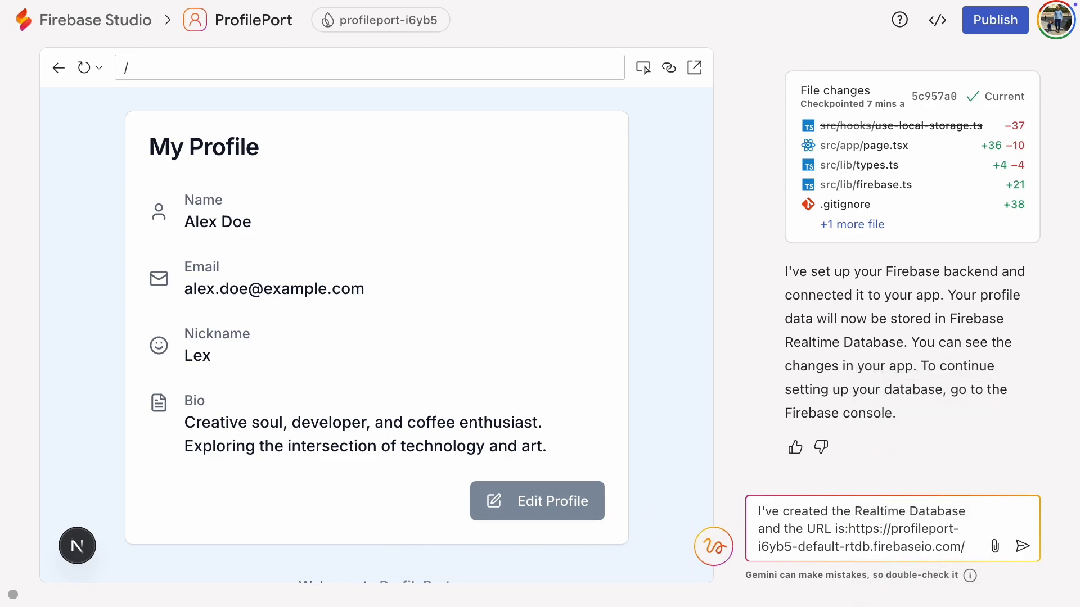
{"action": "key", "text": "Return"}
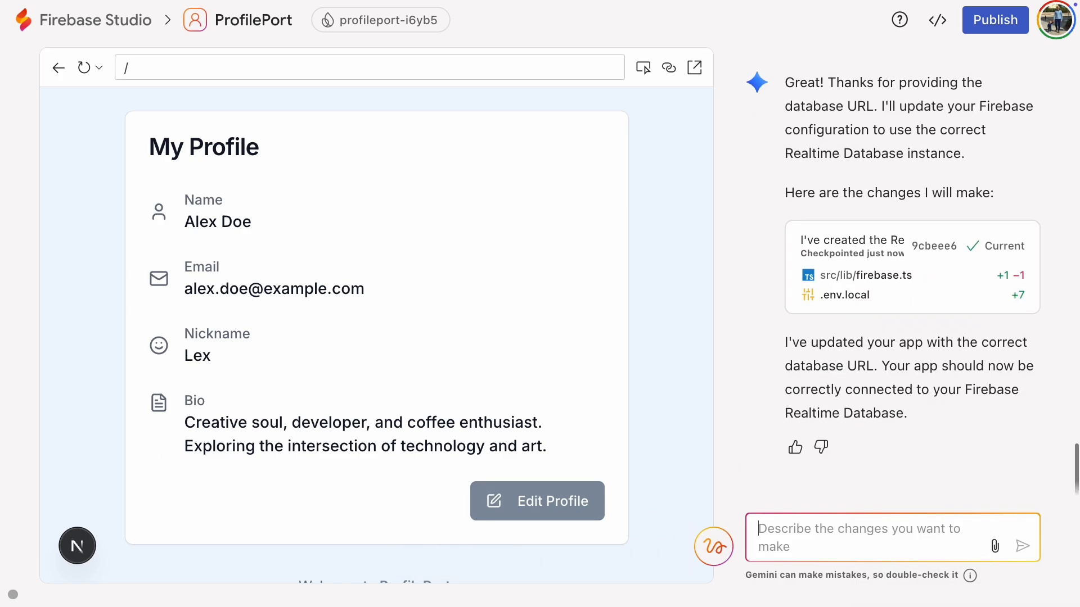
Step: Try to save the nickname Dunder in the previewed app's profile, and open the details of the reported issue
{"action": "left_click", "coordinate": [518, 510]}
{"action": "left_click", "coordinate": [230, 394]}
{"action": "double_click", "coordinate": [229, 393]}
{"action": "type", "text": "Dunder"}
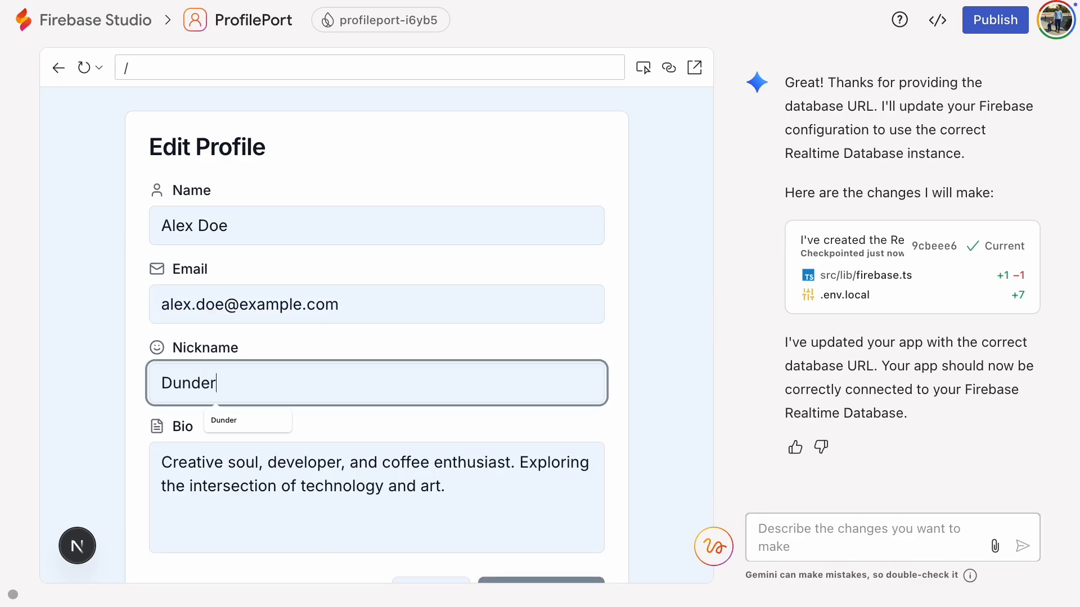
{"action": "scroll", "coordinate": [562, 483], "scroll_direction": "down", "scroll_amount": 2}
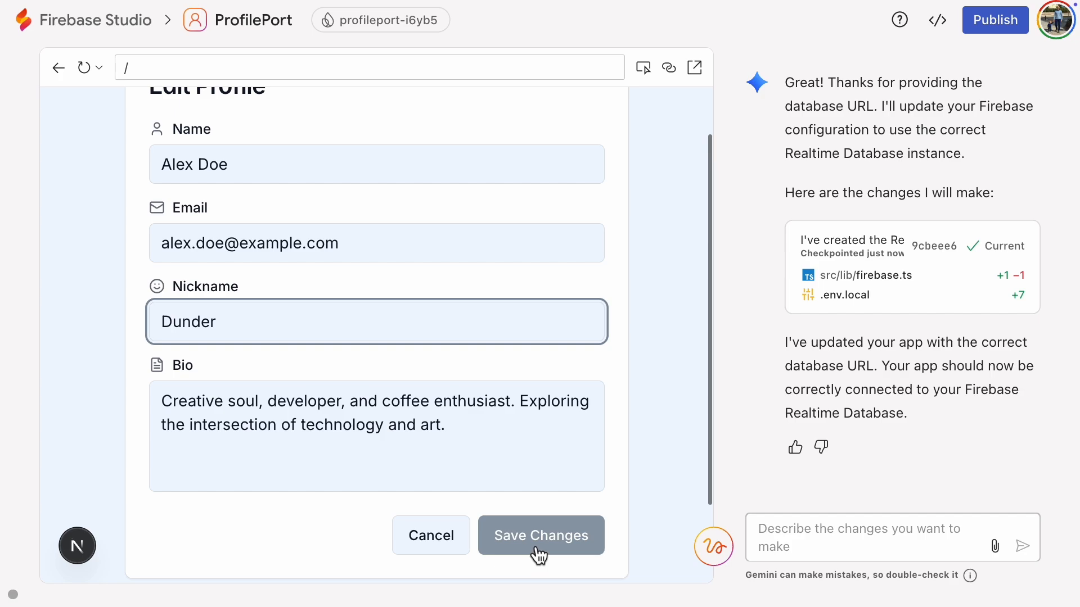
{"action": "left_click", "coordinate": [535, 546]}
{"action": "left_click", "coordinate": [122, 548]}
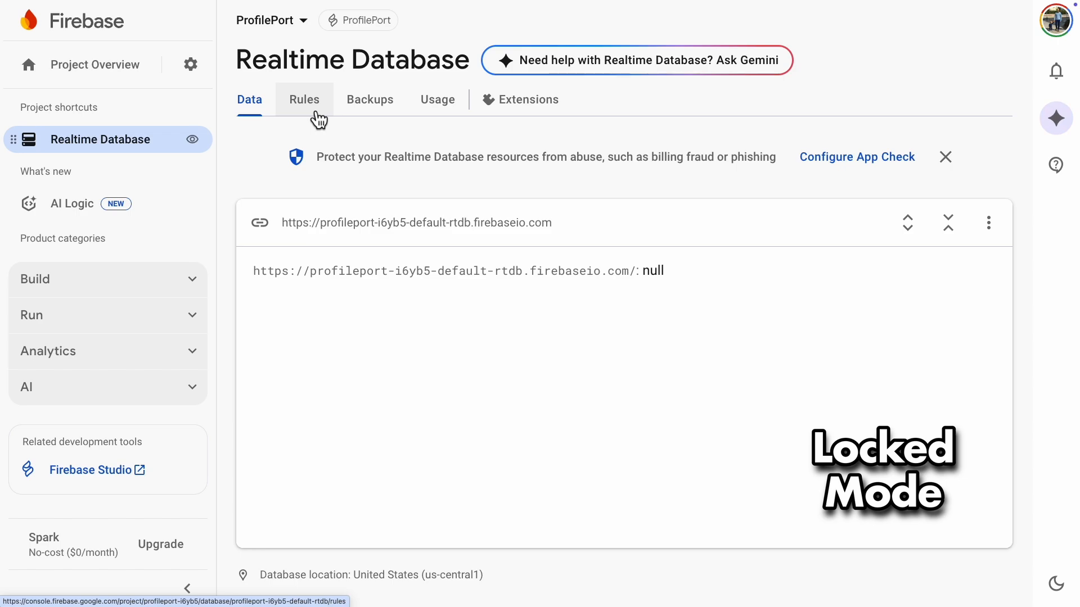
Step: In the Firebase console, set the Realtime Database rules ".read" and ".write" to true and publish them
{"action": "left_click", "coordinate": [316, 114]}
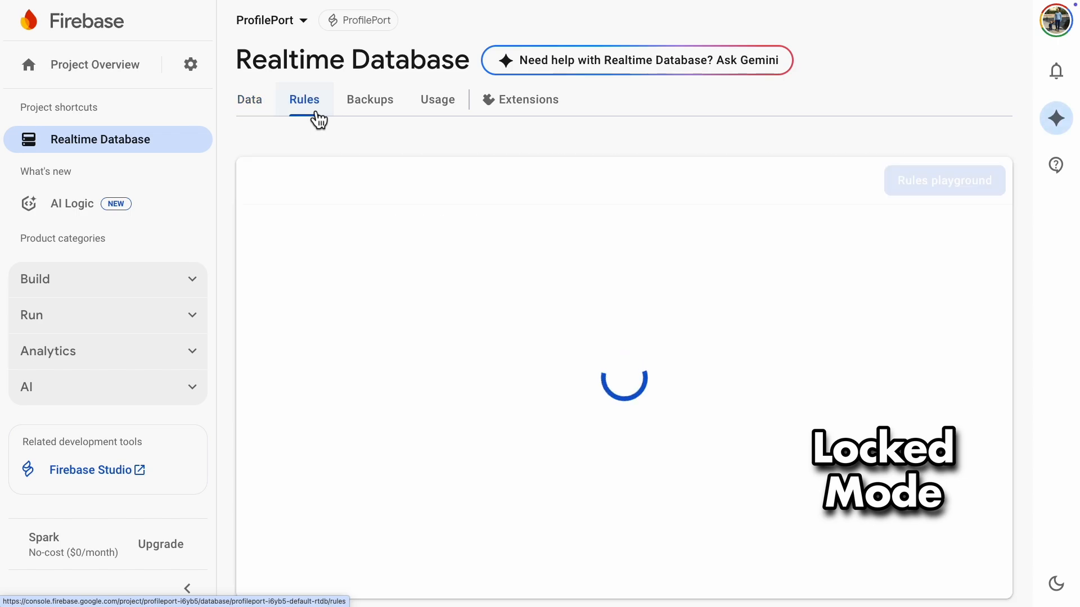
{"action": "left_click", "coordinate": [417, 304]}
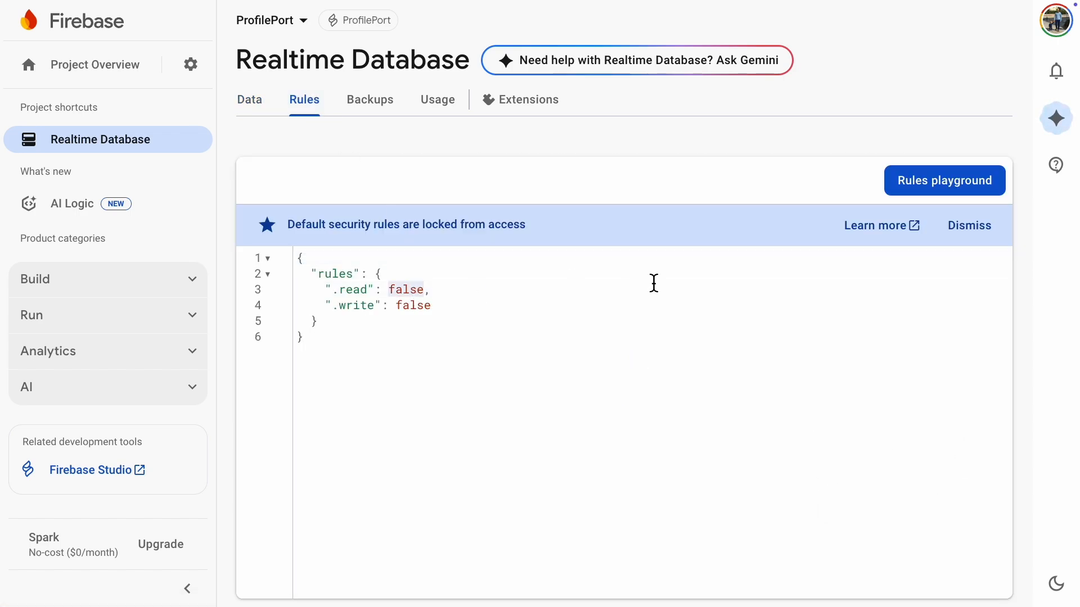
{"action": "type", "text": "true"}
{"action": "left_click", "coordinate": [537, 292]}
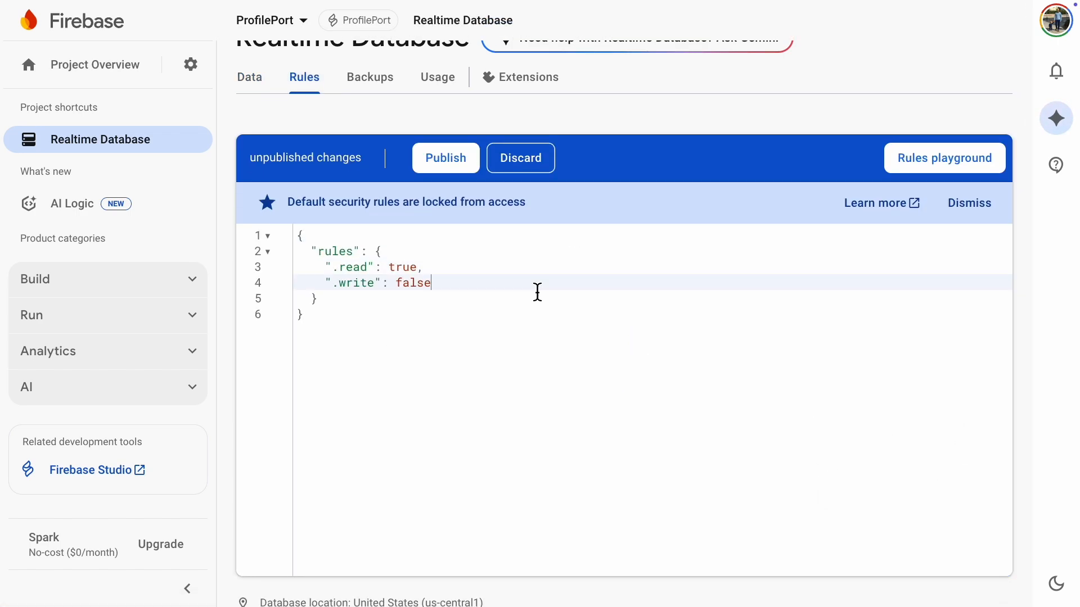
{"action": "key", "text": "BackSpace"}
{"action": "key", "text": "BackSpace"}
{"action": "key", "text": "BackSpace"}
{"action": "key", "text": "BackSpace"}
{"action": "key", "text": "BackSpace"}
{"action": "type", "text": "true"}
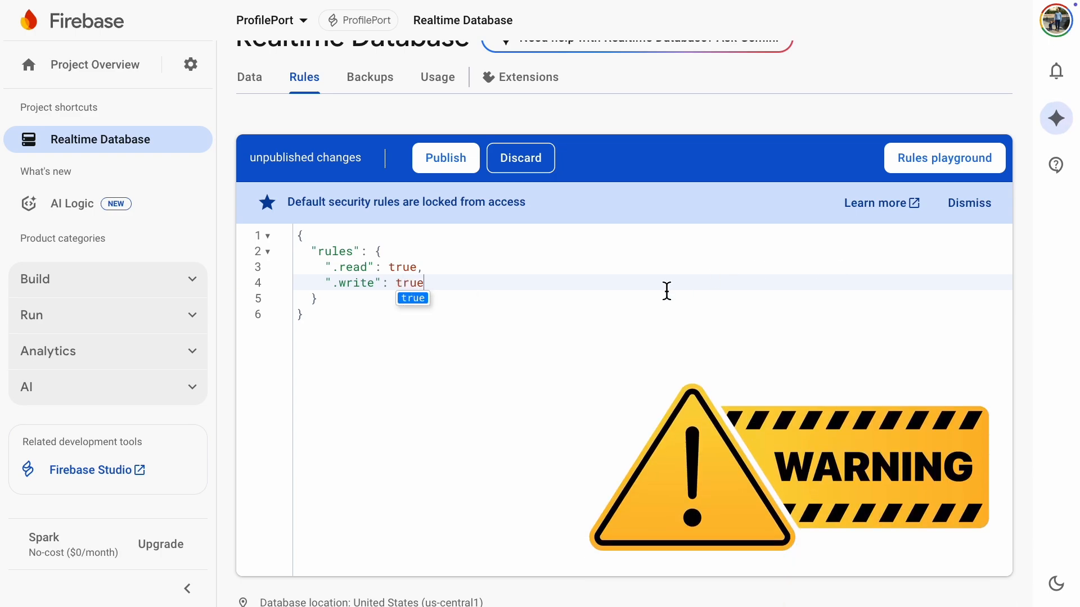
{"action": "left_click", "coordinate": [445, 158]}
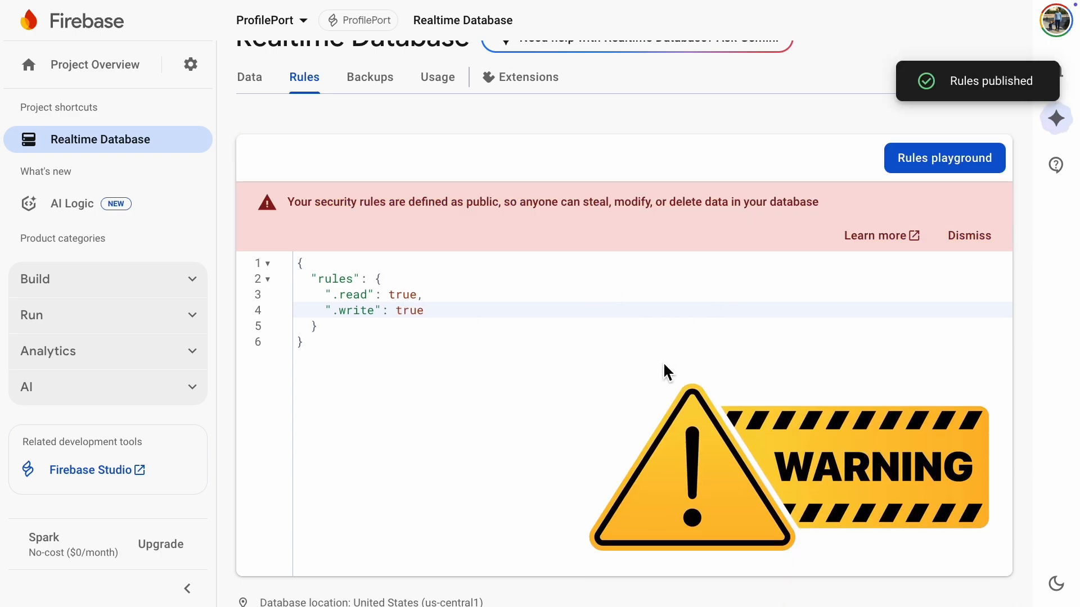
{"action": "double_click", "coordinate": [595, 207]}
{"action": "double_click", "coordinate": [639, 206]}
{"action": "double_click", "coordinate": [690, 207]}
{"action": "left_click", "coordinate": [784, 373]}
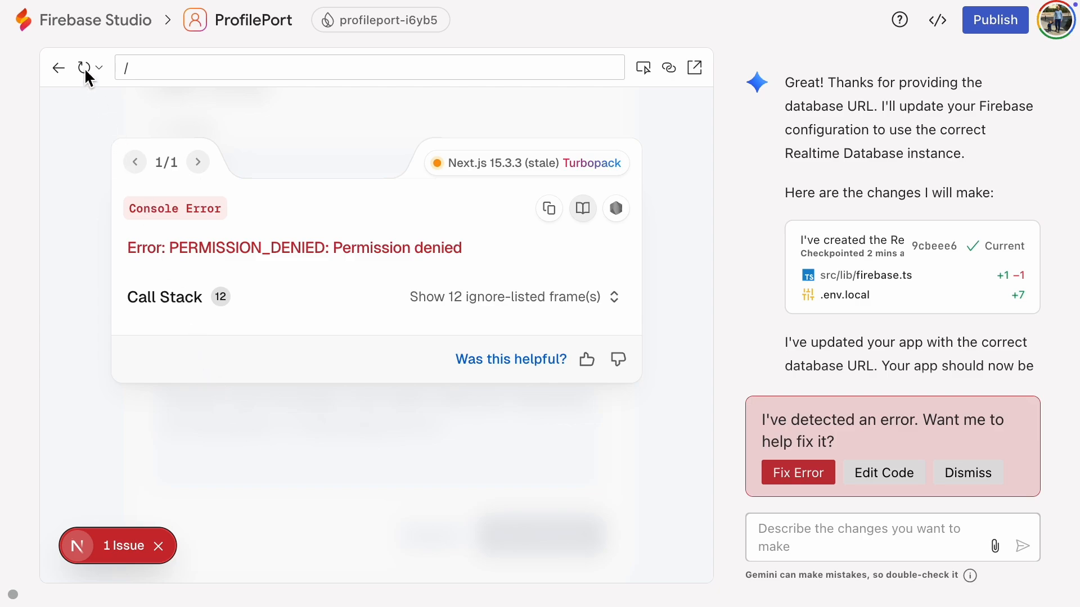
Step: Back in Firebase Studio, reload the app preview, set the profile's nickname to Dunder and save the changes
{"action": "left_click", "coordinate": [84, 69]}
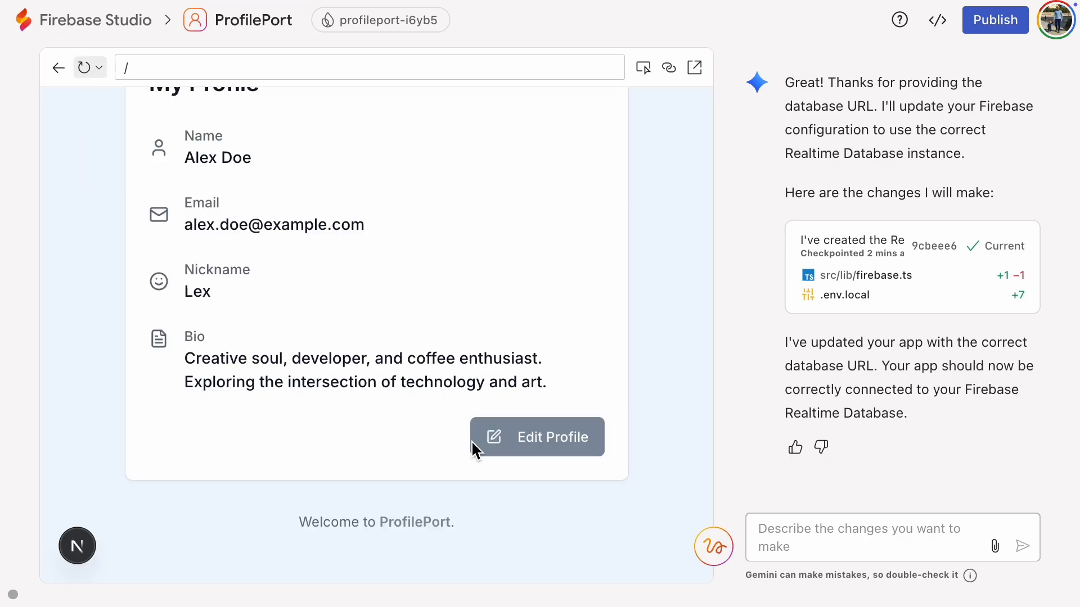
{"action": "left_click", "coordinate": [510, 449]}
{"action": "double_click", "coordinate": [205, 321]}
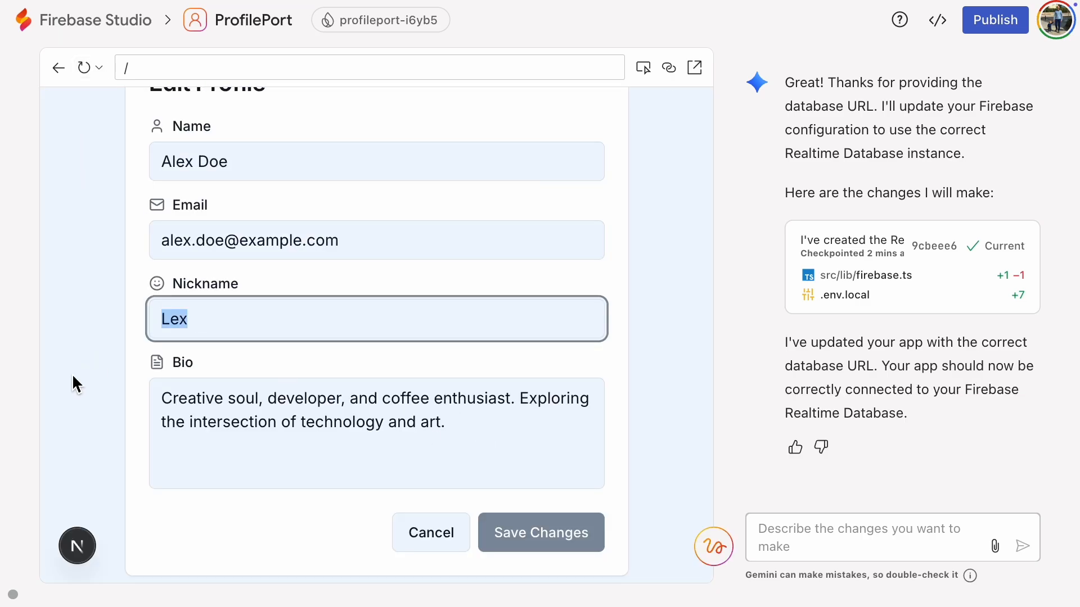
{"action": "type", "text": "Dunder"}
{"action": "left_click", "coordinate": [539, 539]}
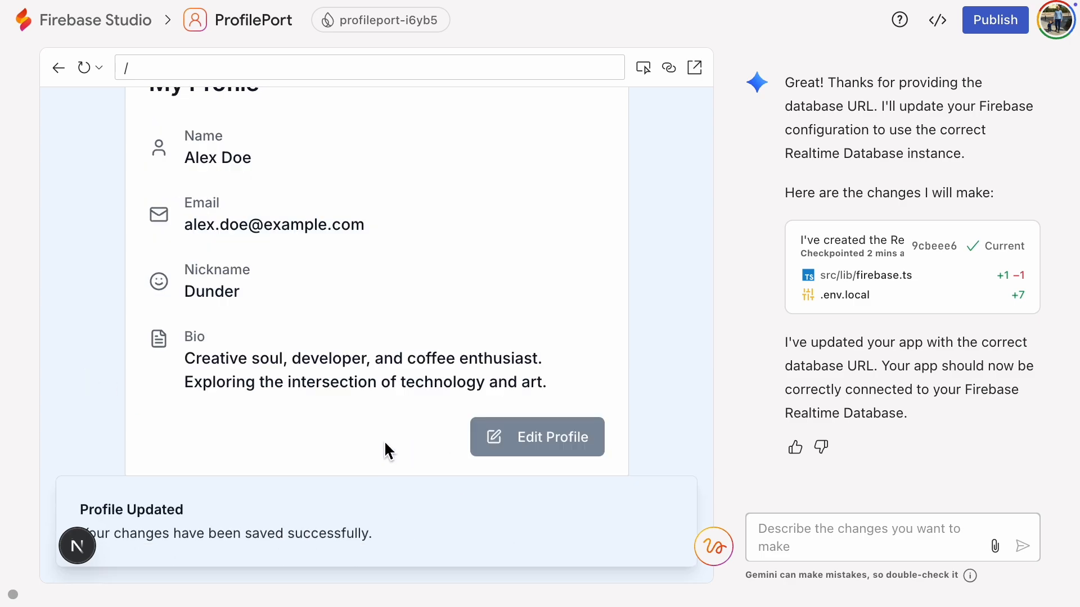
Step: Switch to the Firebase console and examine the entries stored under user-profile in the Realtime Database data
{"action": "left_click", "coordinate": [202, 22]}
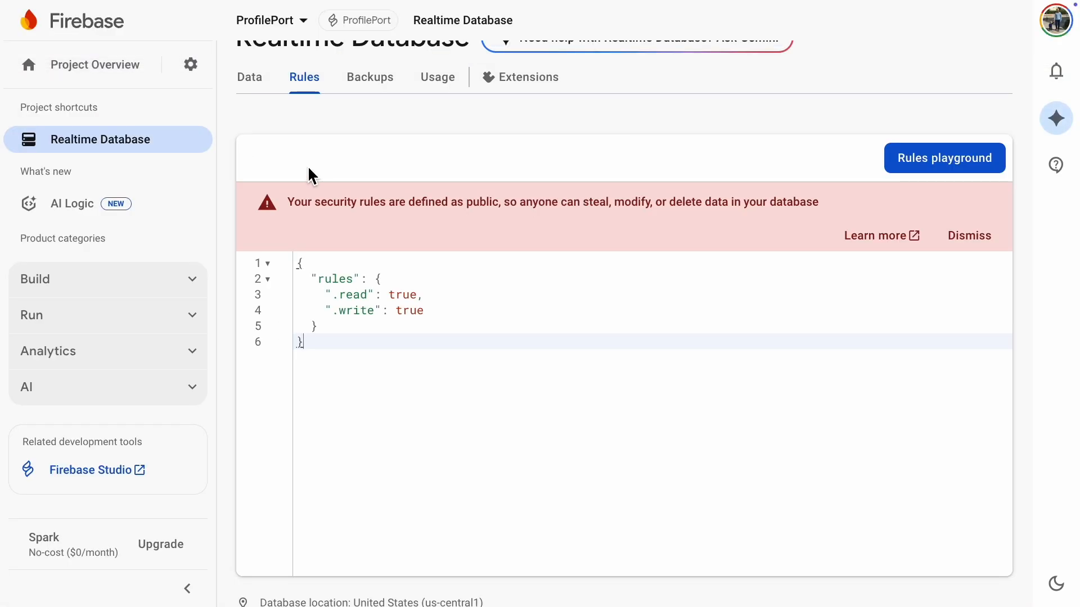
{"action": "scroll", "coordinate": [304, 171], "scroll_direction": "up", "scroll_amount": 1}
{"action": "left_click", "coordinate": [256, 113]}
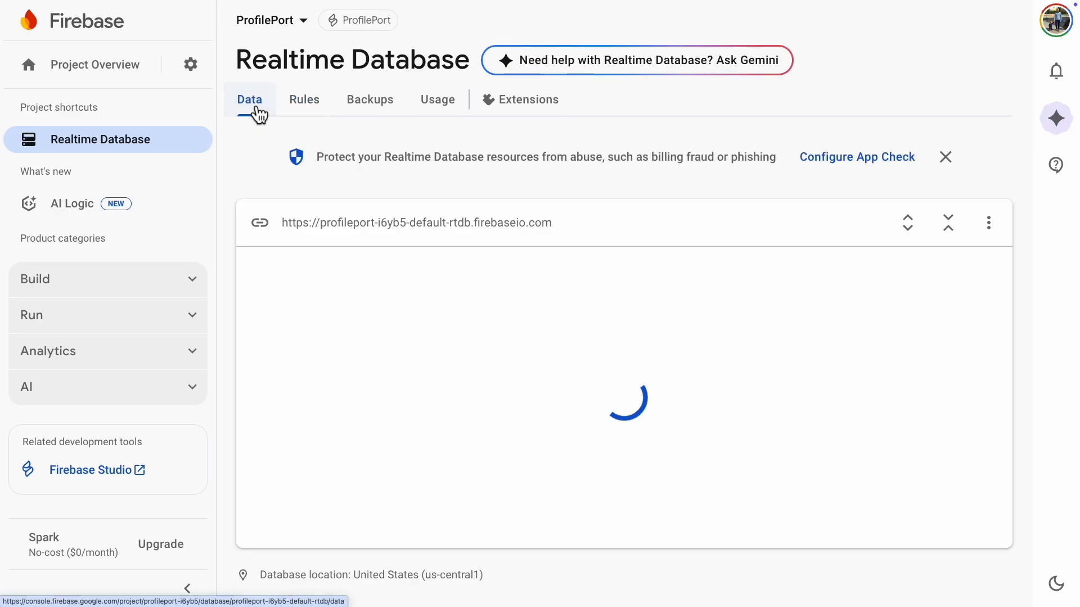
{"action": "left_click", "coordinate": [253, 374]}
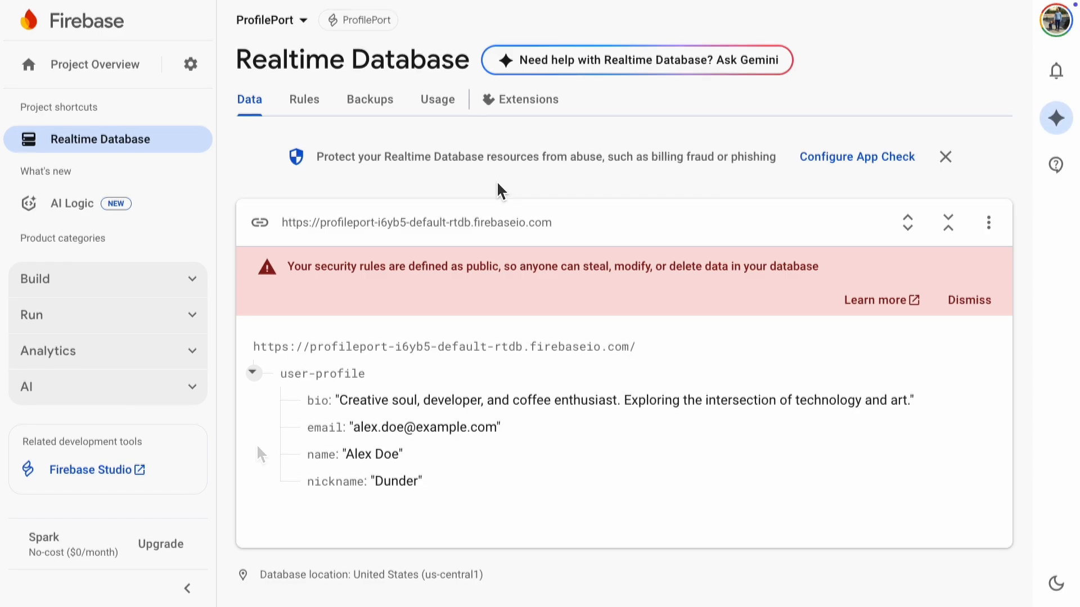
Step: Set up Authentication for the project and choose Google as the sign-in provider
{"action": "left_click", "coordinate": [195, 292]}
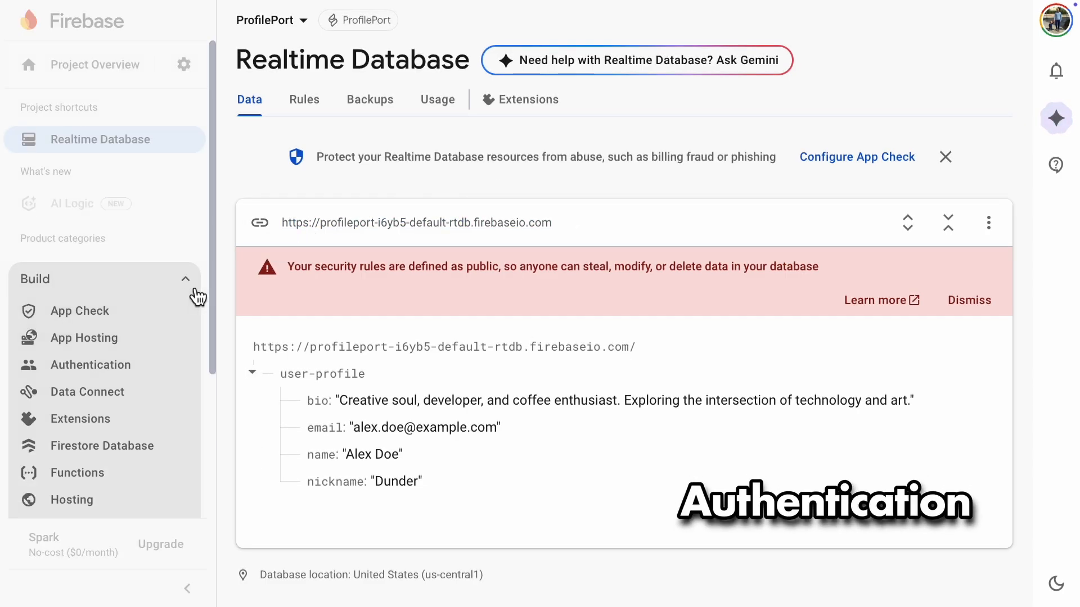
{"action": "left_click", "coordinate": [89, 366]}
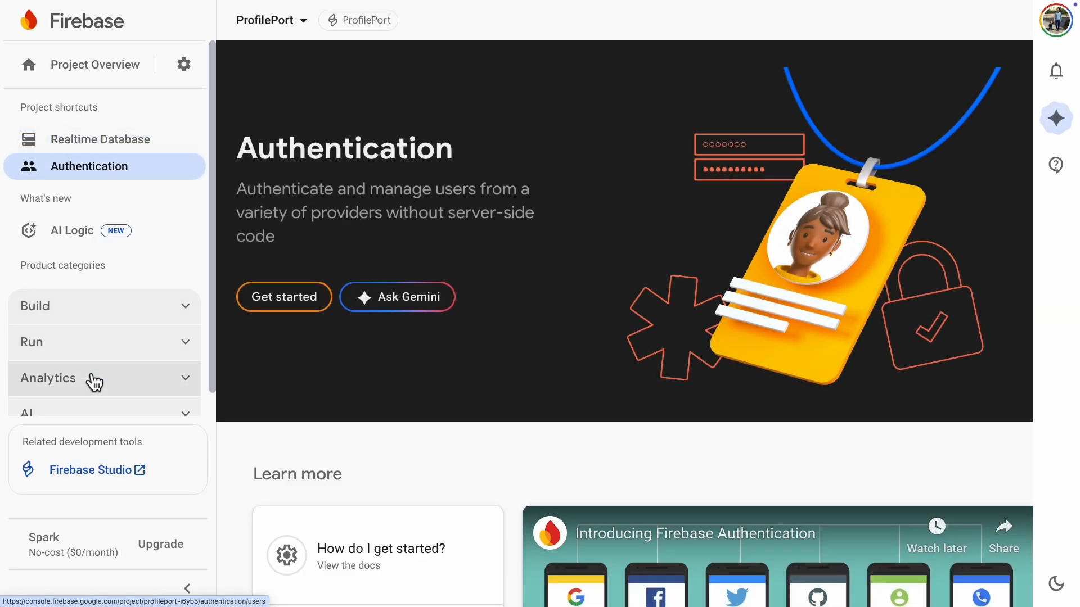
{"action": "left_click", "coordinate": [285, 310]}
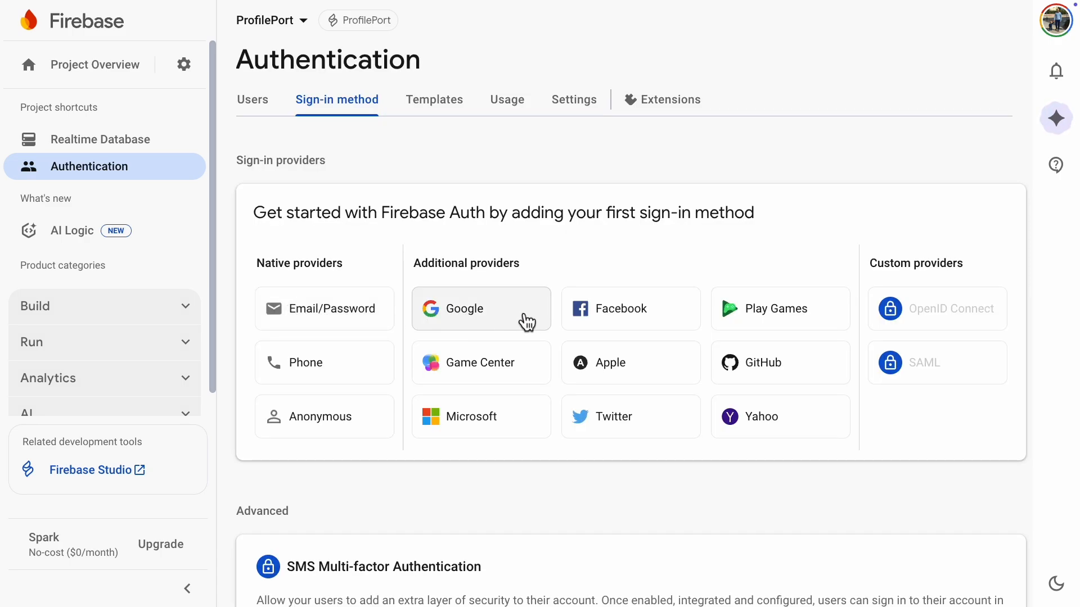
{"action": "left_click", "coordinate": [525, 316]}
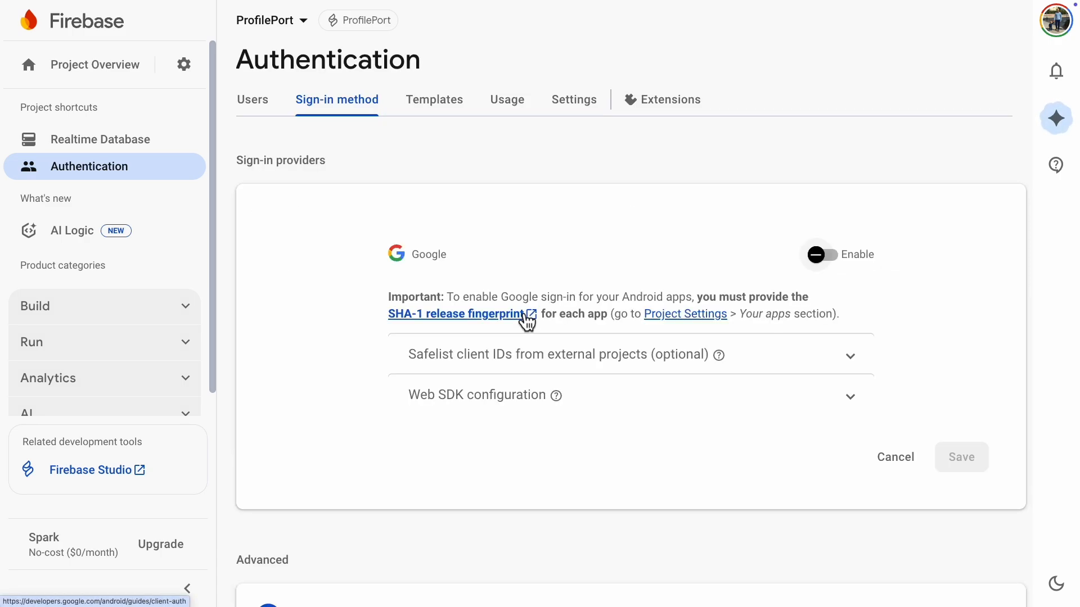
Step: Enable the Google sign-in provider, choose the project's support email and save the configuration
{"action": "left_click", "coordinate": [829, 259]}
{"action": "scroll", "coordinate": [846, 396], "scroll_direction": "down", "scroll_amount": 2}
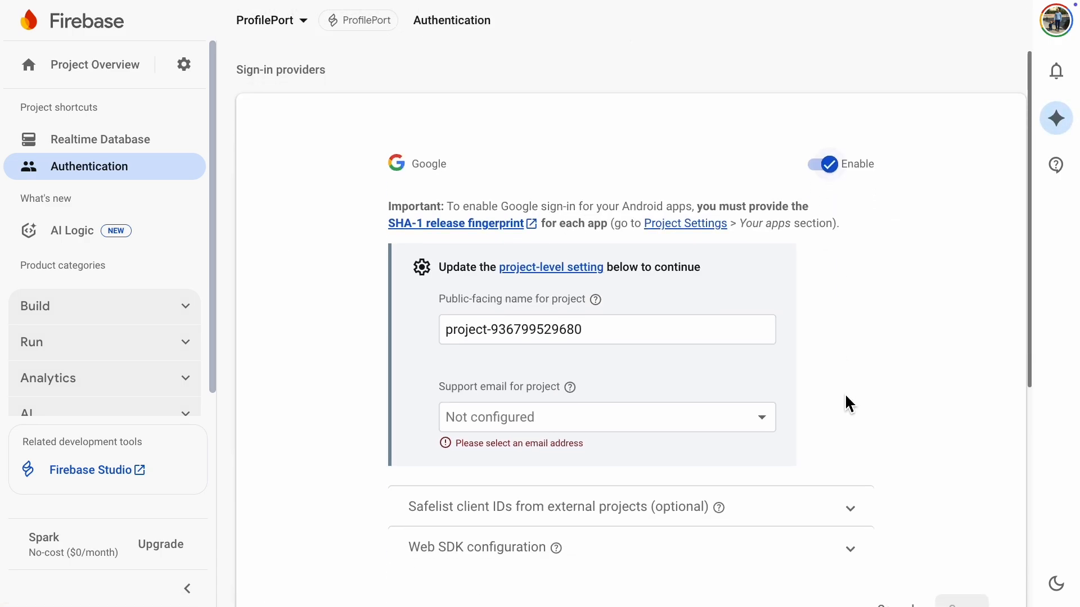
{"action": "left_click", "coordinate": [737, 404]}
{"action": "left_click", "coordinate": [731, 430]}
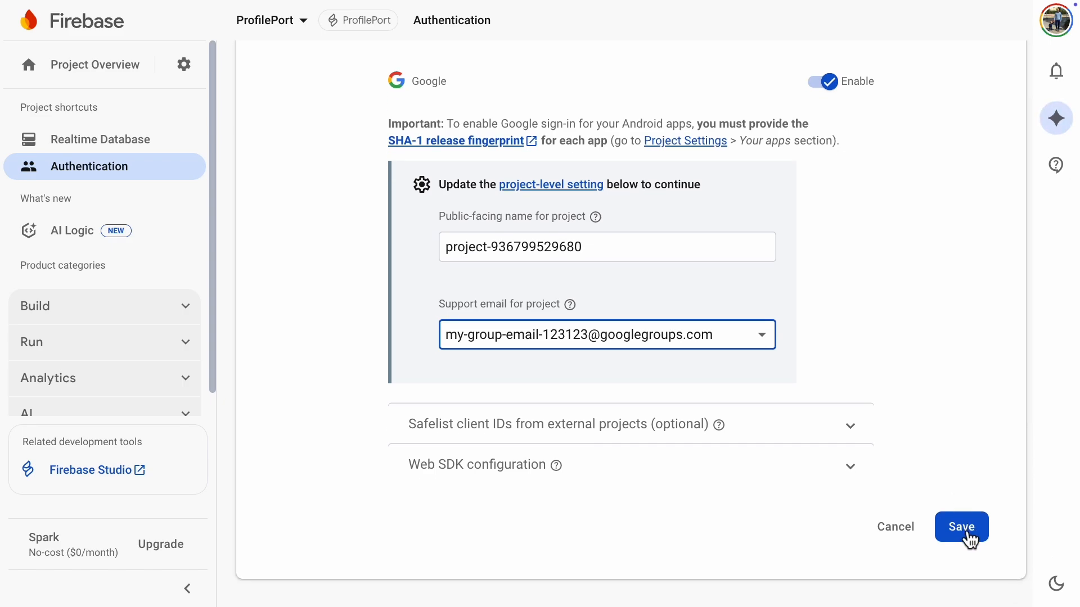
{"action": "left_click", "coordinate": [968, 539]}
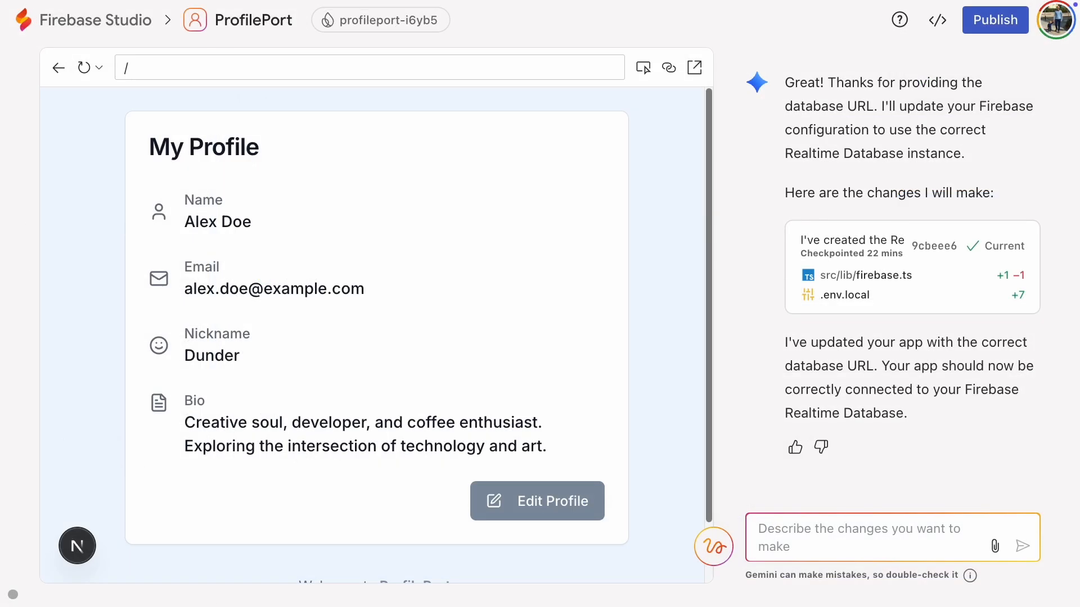
Step: In Firebase Studio, prompt Gemini: "Add a sign-in button and make it use Google authentication, which I have enabled in the backend."
{"action": "type", "text": "Add a sign-in button and make it"}
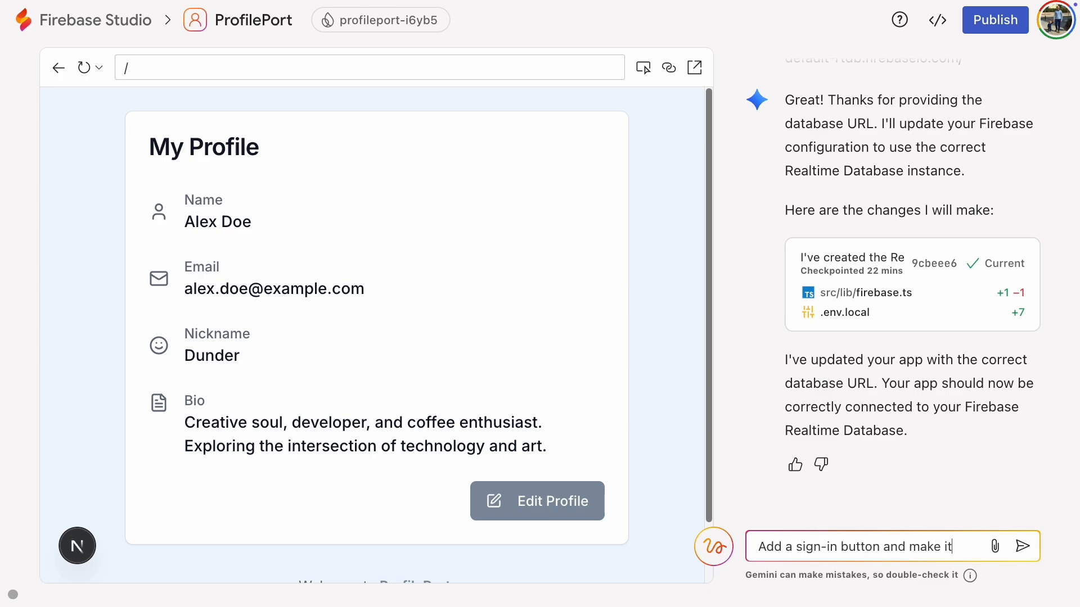
{"action": "type", "text": " use Google A"}
{"action": "key", "text": "BackSpace"}
{"action": "type", "text": "authentication, which I"}
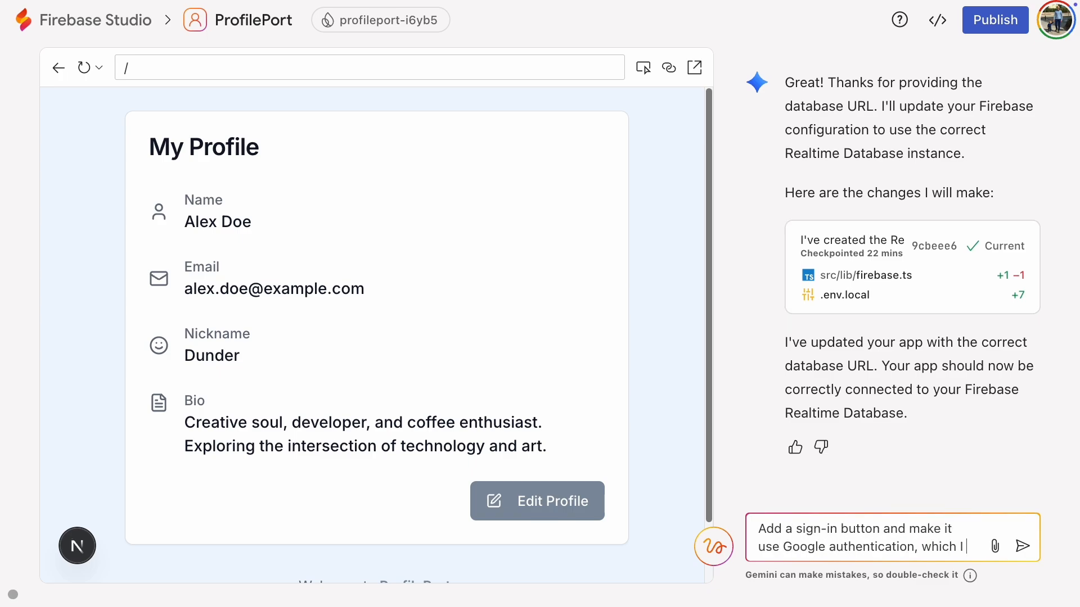
{"action": "type", "text": " have enabled in the back"}
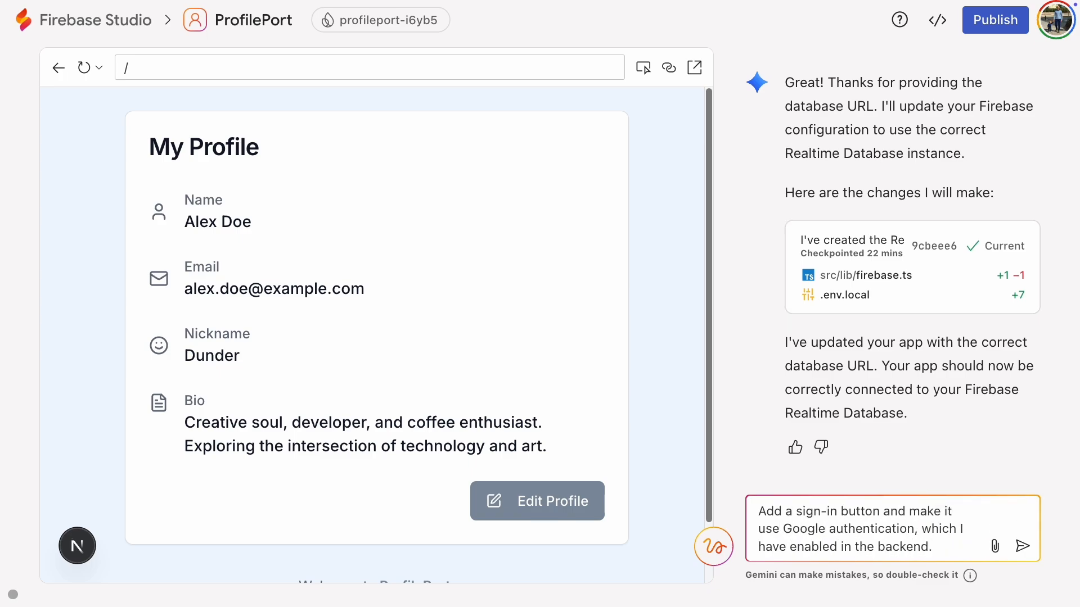
{"action": "type", "text": "end."}
{"action": "key", "text": "Return"}
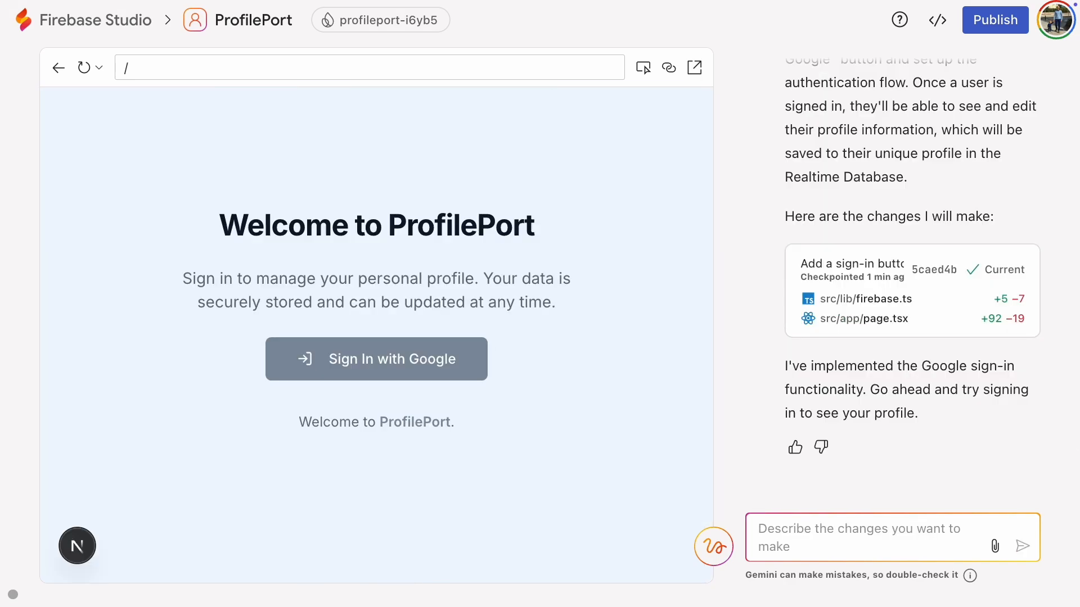
{"action": "left_click", "coordinate": [27, 297]}
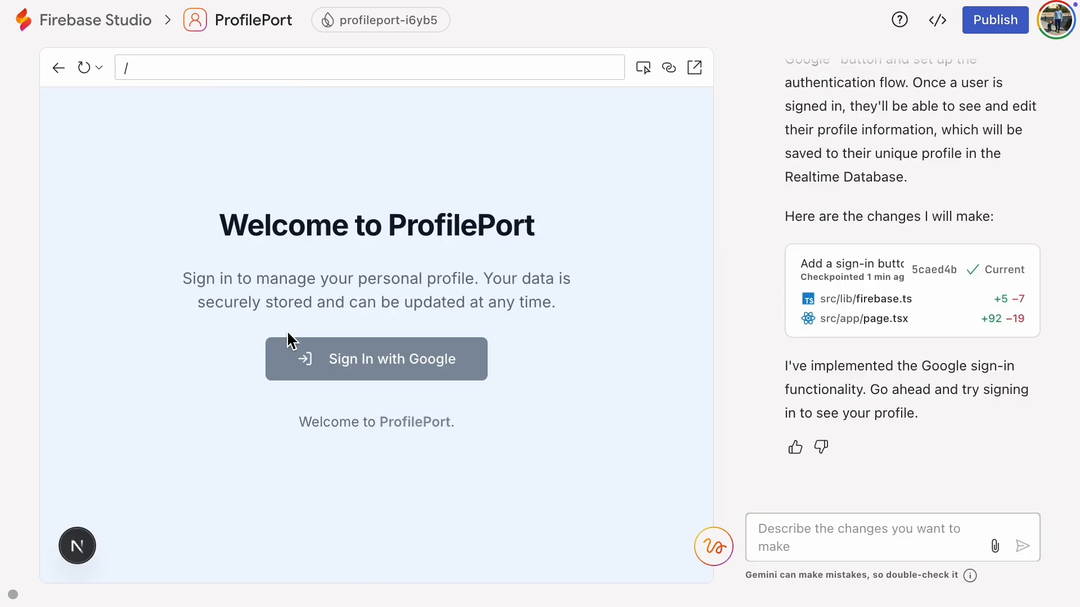
Step: Try signing in with Google in the app preview, examine the reported issue's details and close them
{"action": "left_click", "coordinate": [383, 377]}
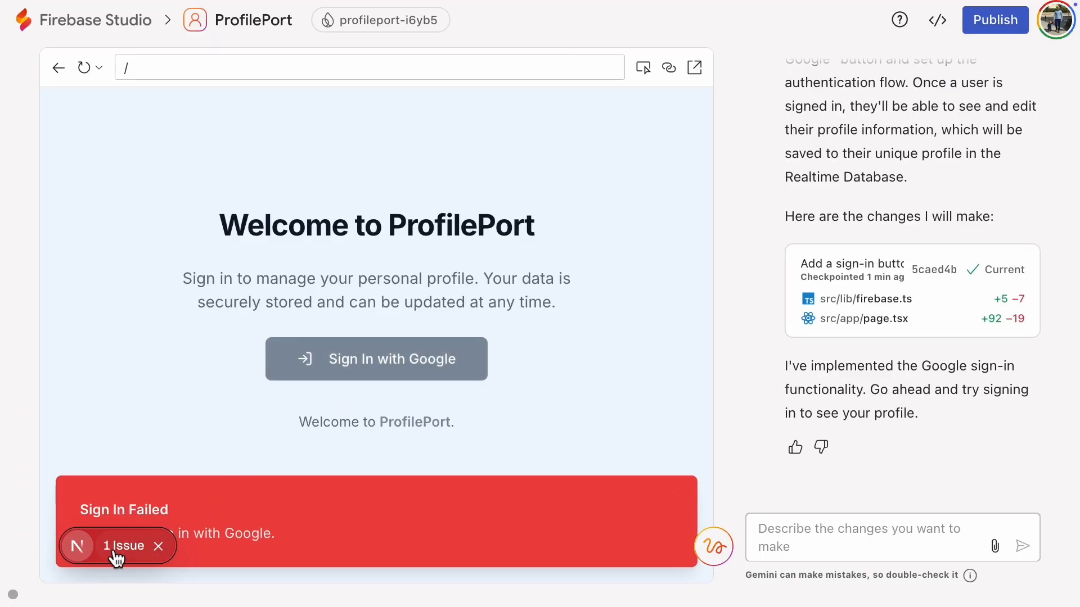
{"action": "left_click", "coordinate": [119, 546]}
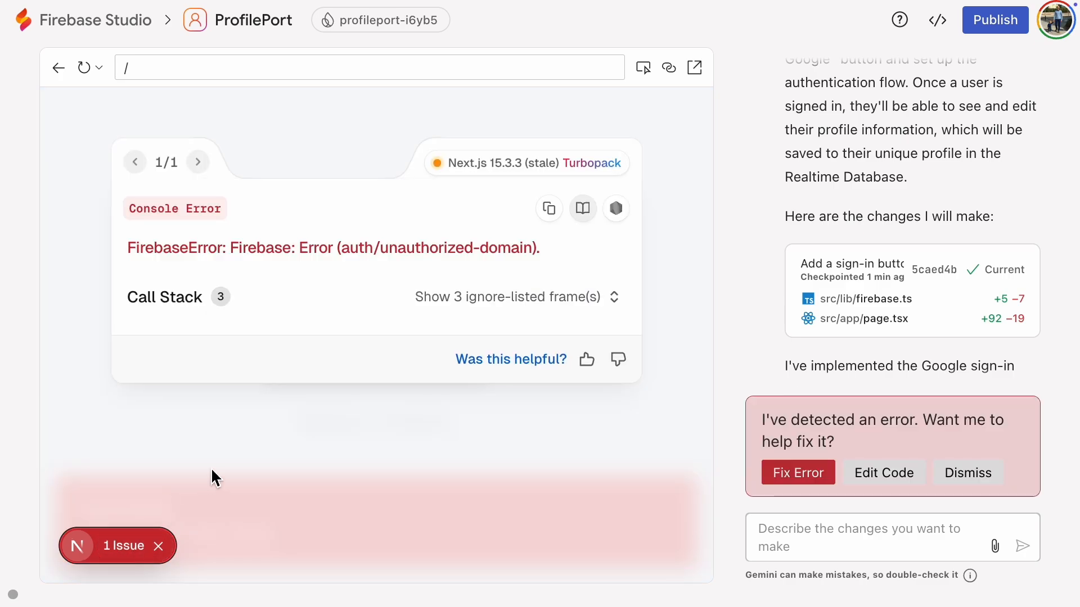
{"action": "left_click", "coordinate": [161, 553]}
Step: Open the preview frame's source and copy its address without the "view-source:" prefix
{"action": "right_click", "coordinate": [245, 185]}
{"action": "left_click", "coordinate": [281, 379]}
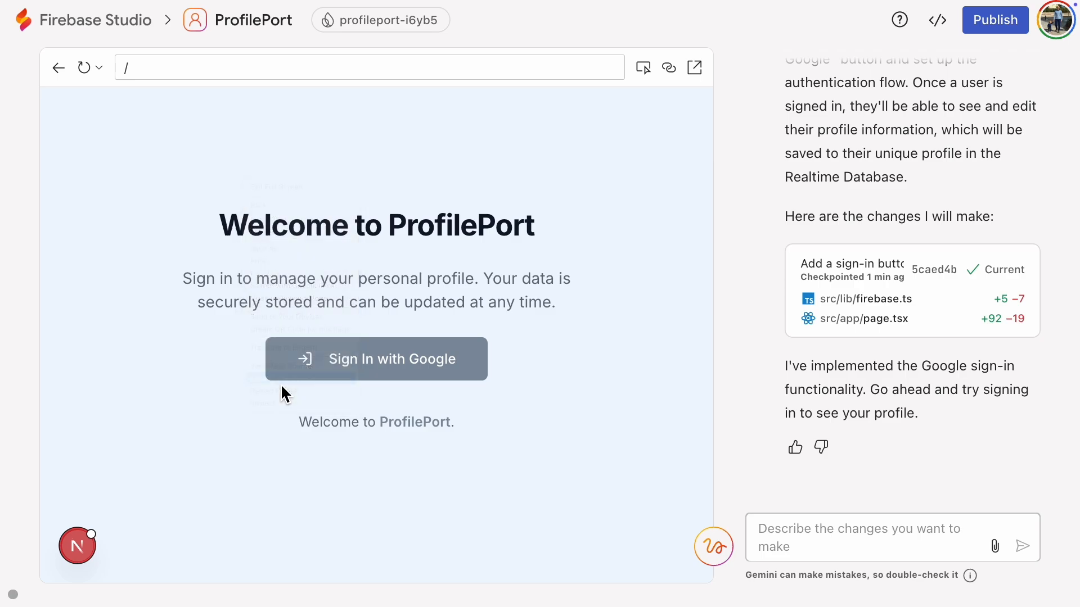
{"action": "left_click", "coordinate": [141, 50]}
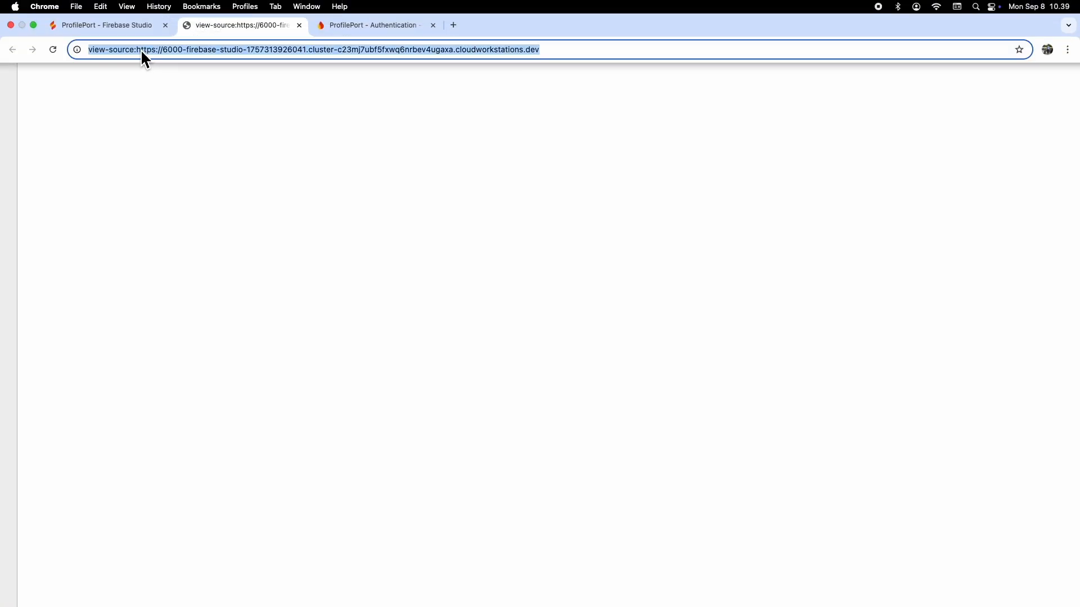
{"action": "left_click", "coordinate": [139, 50]}
{"action": "left_click_drag", "start_coordinate": [139, 50], "coordinate": [562, 50]}
{"action": "right_click", "coordinate": [471, 49]}
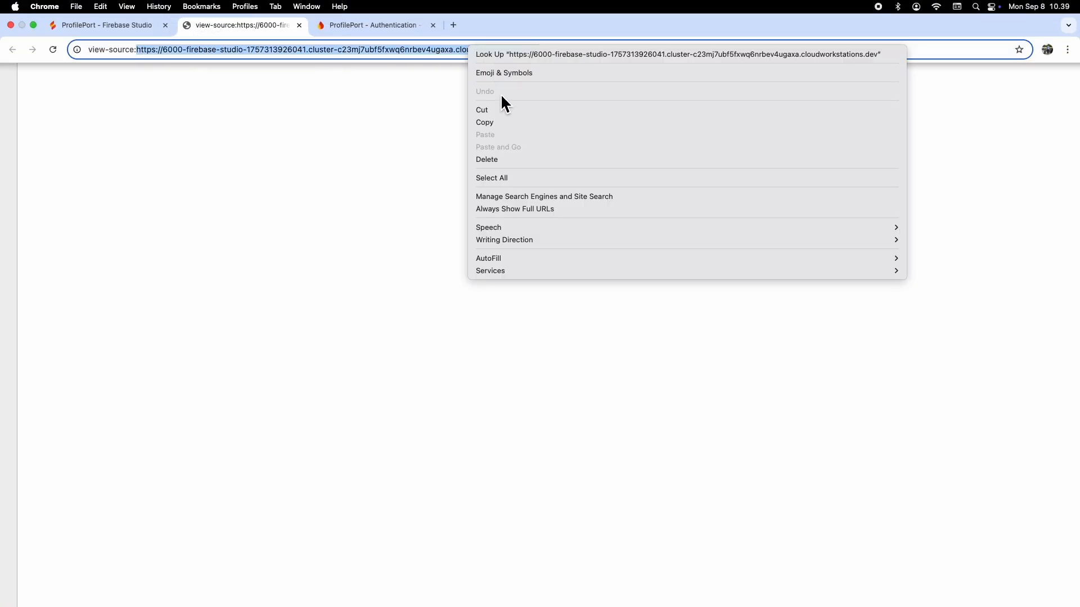
{"action": "left_click", "coordinate": [495, 124]}
Step: In the Firebase console's Authentication settings, add the copied cloudworkstations.dev preview address to the authorized domains
{"action": "left_click", "coordinate": [372, 25]}
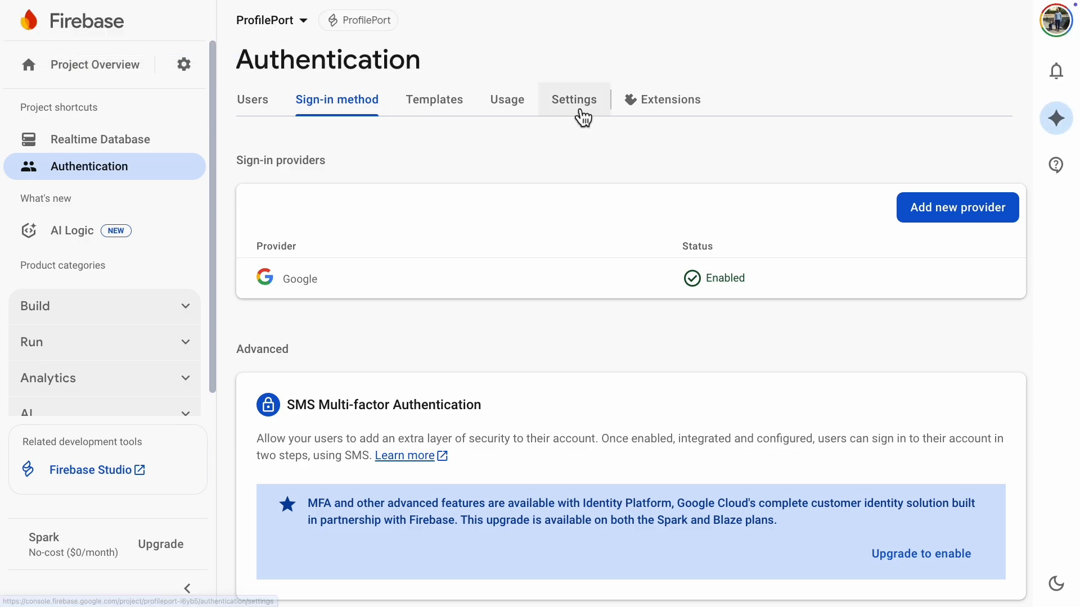
{"action": "left_click", "coordinate": [579, 115]}
{"action": "scroll", "coordinate": [422, 478], "scroll_direction": "down", "scroll_amount": 1}
{"action": "left_click", "coordinate": [444, 500]}
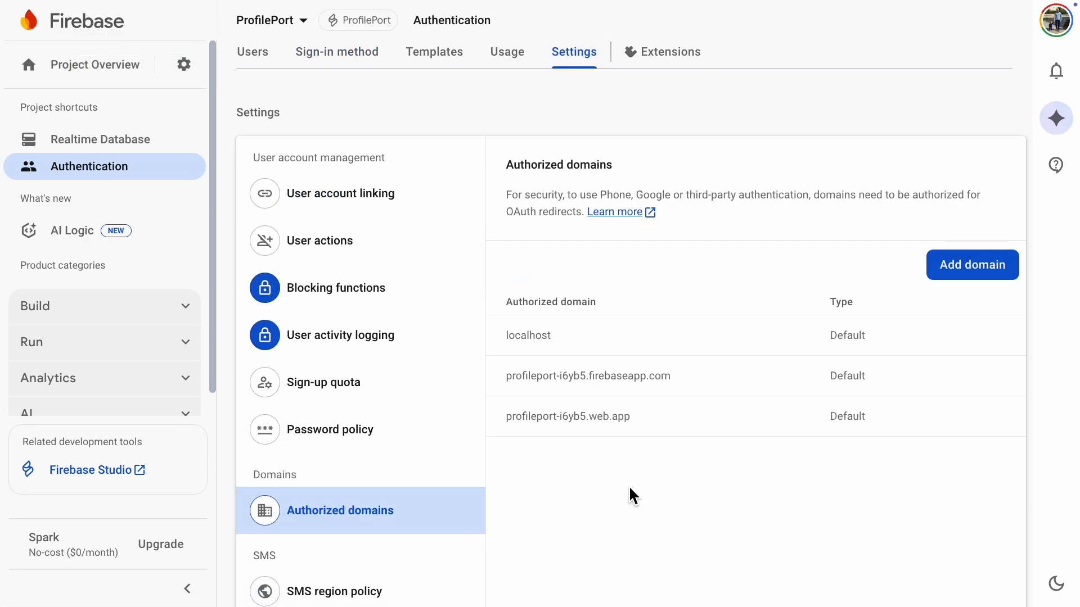
{"action": "left_click", "coordinate": [957, 280]}
{"action": "right_click", "coordinate": [646, 379]}
{"action": "left_click", "coordinate": [682, 475]}
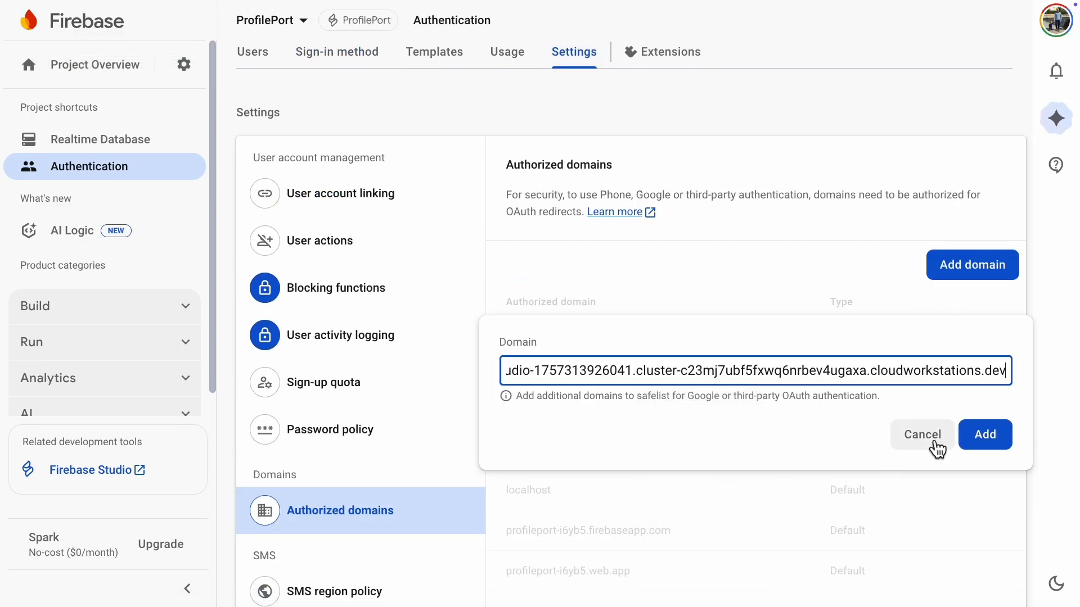
{"action": "left_click", "coordinate": [985, 435]}
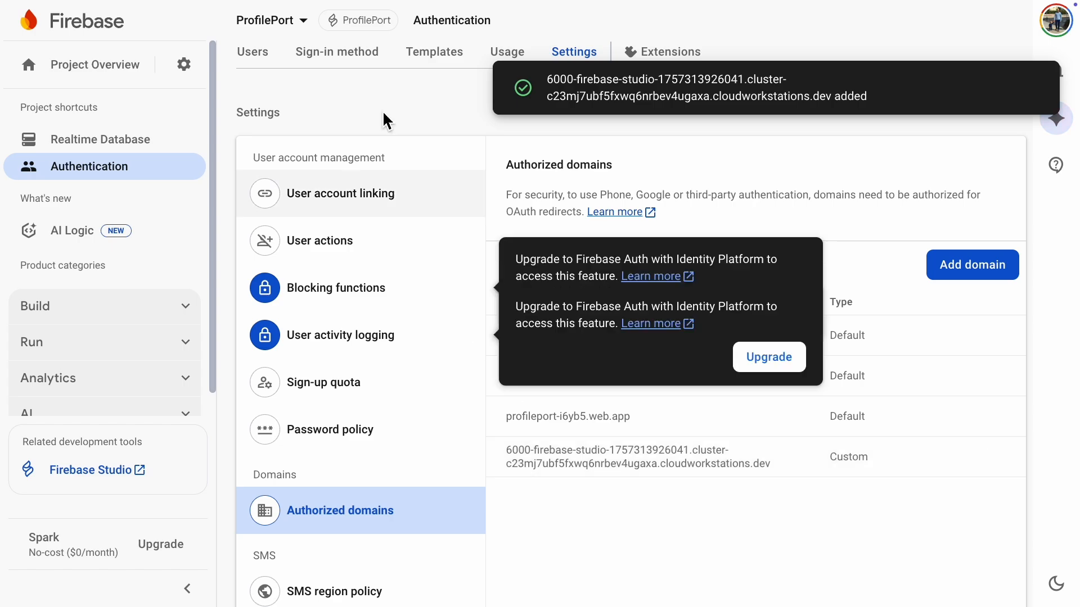
Step: Return to Firebase Studio, reload the app preview and sign in with the Google account, approving the access request
{"action": "left_click", "coordinate": [144, 31]}
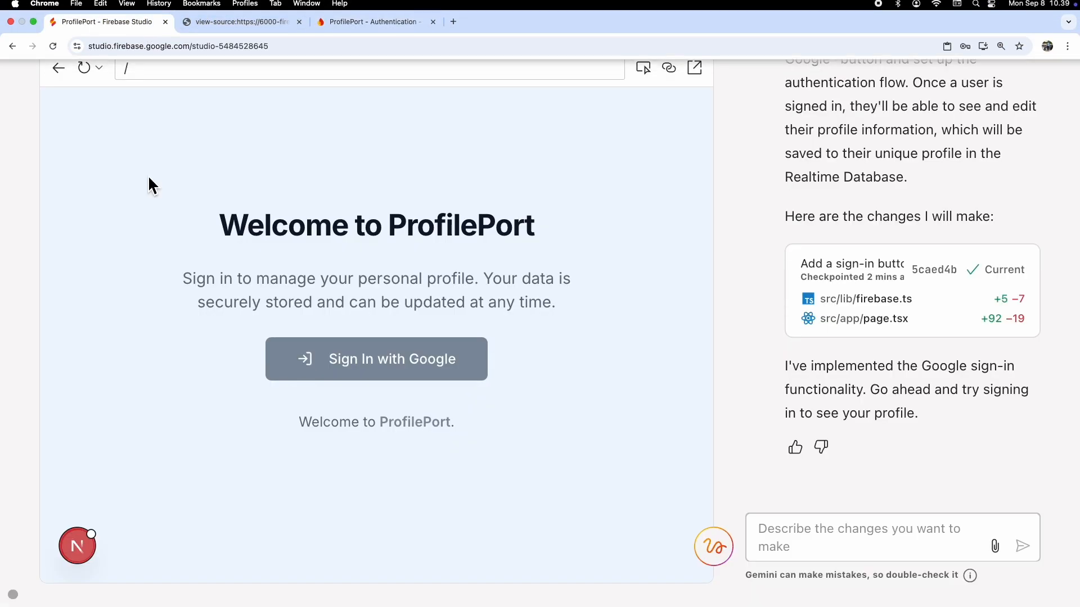
{"action": "left_click", "coordinate": [85, 68]}
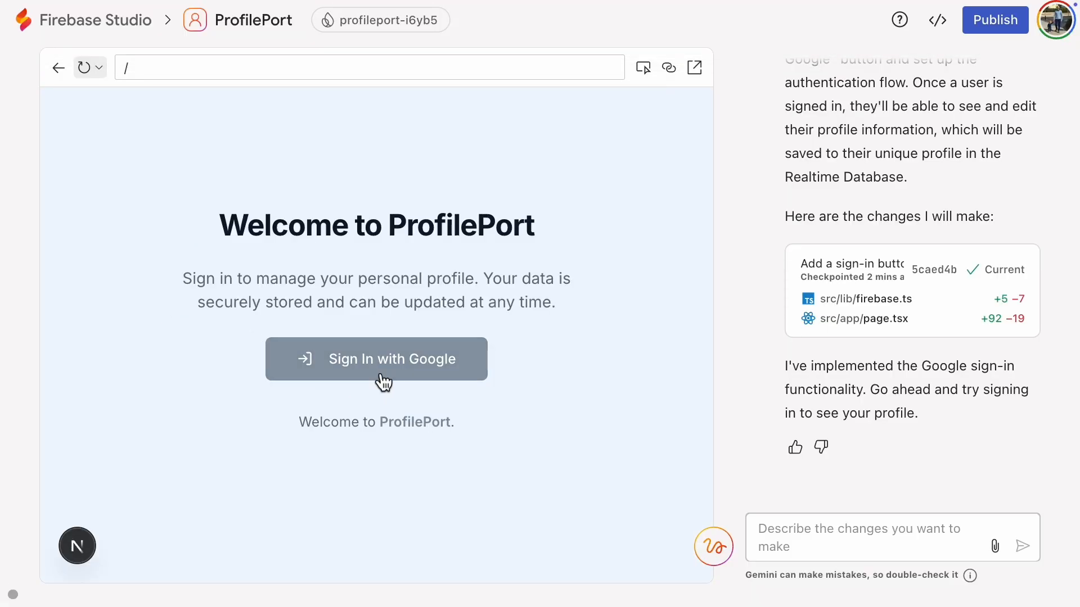
{"action": "left_click", "coordinate": [381, 376]}
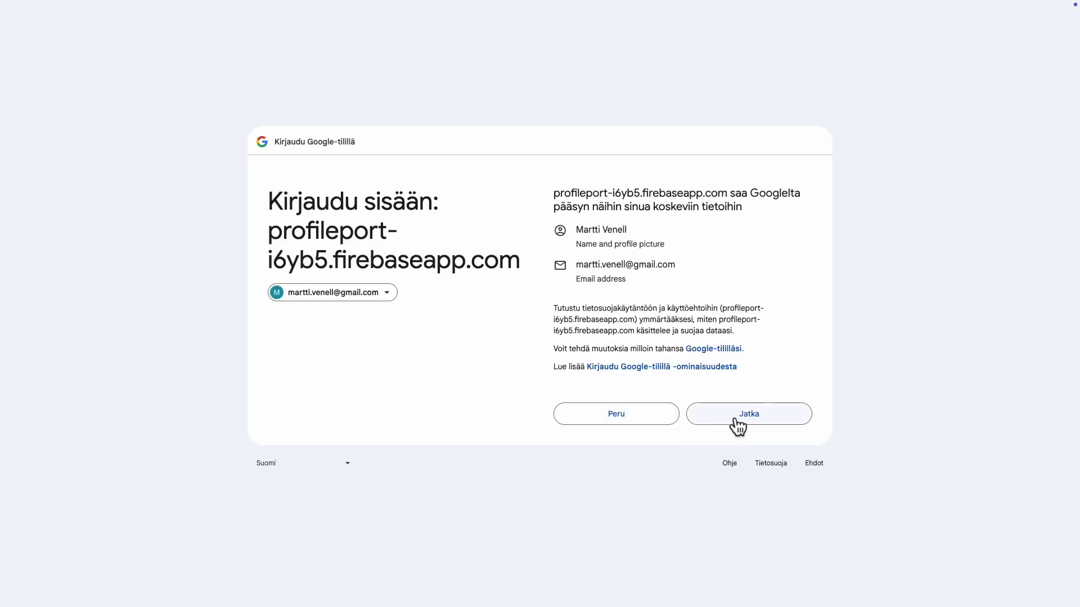
{"action": "left_click", "coordinate": [735, 426]}
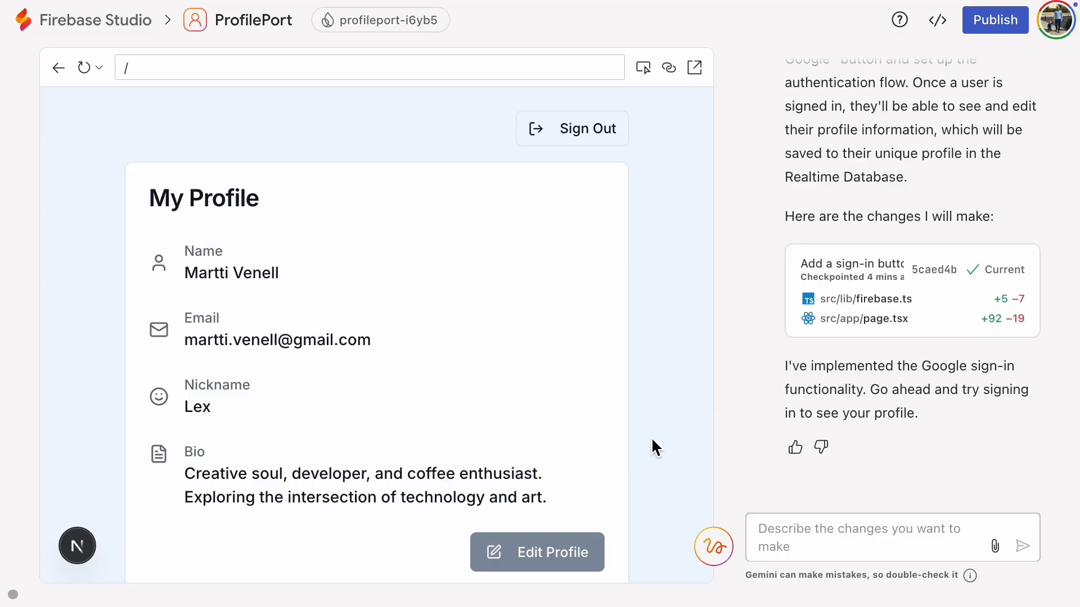
Step: Edit the signed-in profile: enter the person's nickname, set the bio to "beep boop just testing" and save the changes
{"action": "left_click", "coordinate": [588, 558]}
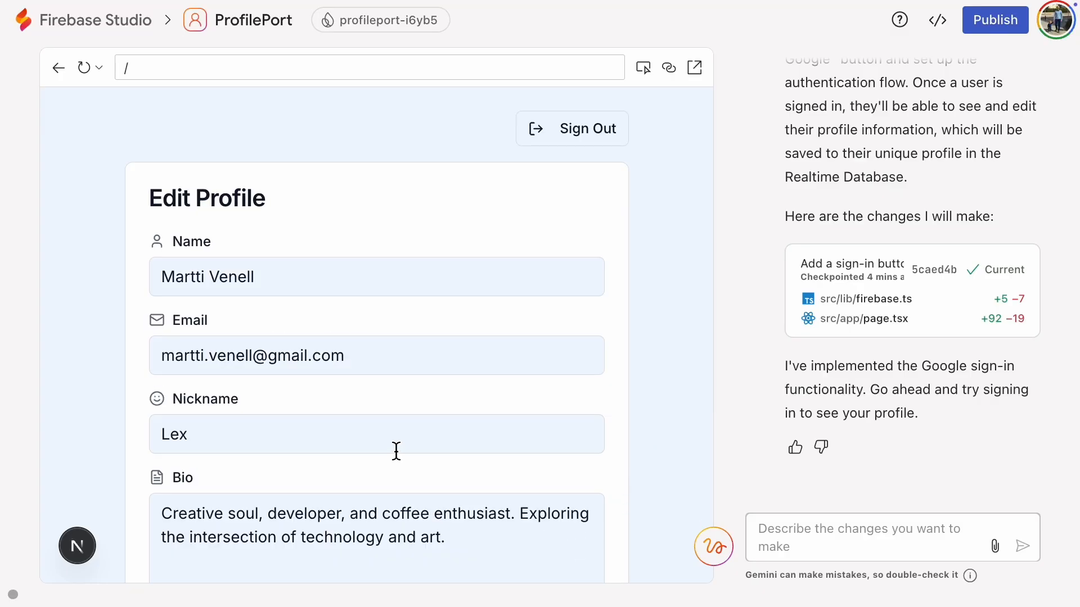
{"action": "left_click", "coordinate": [513, 440]}
{"action": "key", "text": "BackSpace"}
{"action": "key", "text": "BackSpace"}
{"action": "key", "text": "BackSpace"}
{"action": "type", "text": "marty"}
{"action": "scroll", "coordinate": [522, 438], "scroll_direction": "down", "scroll_amount": 4}
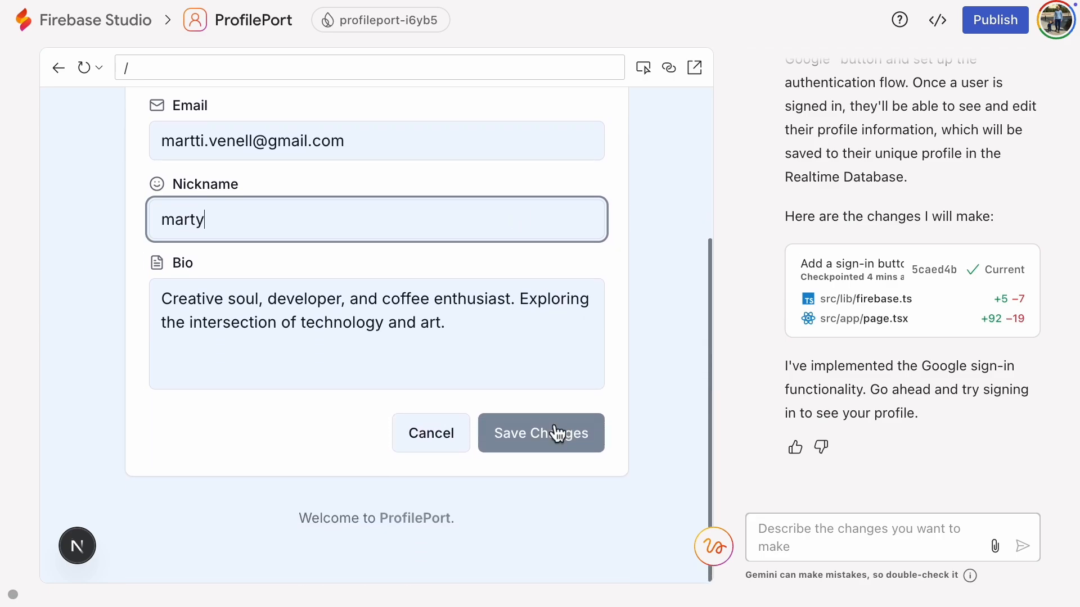
{"action": "left_click", "coordinate": [468, 320]}
{"action": "key", "text": "ctrl+a"}
{"action": "type", "text": "beep boop just "}
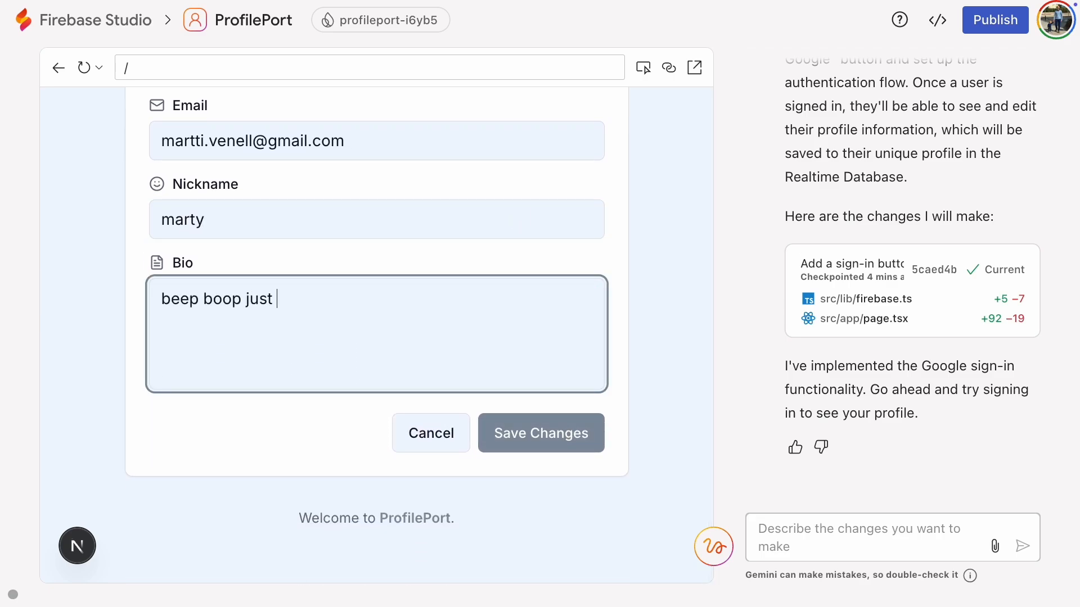
{"action": "type", "text": "testing"}
{"action": "left_click", "coordinate": [523, 430]}
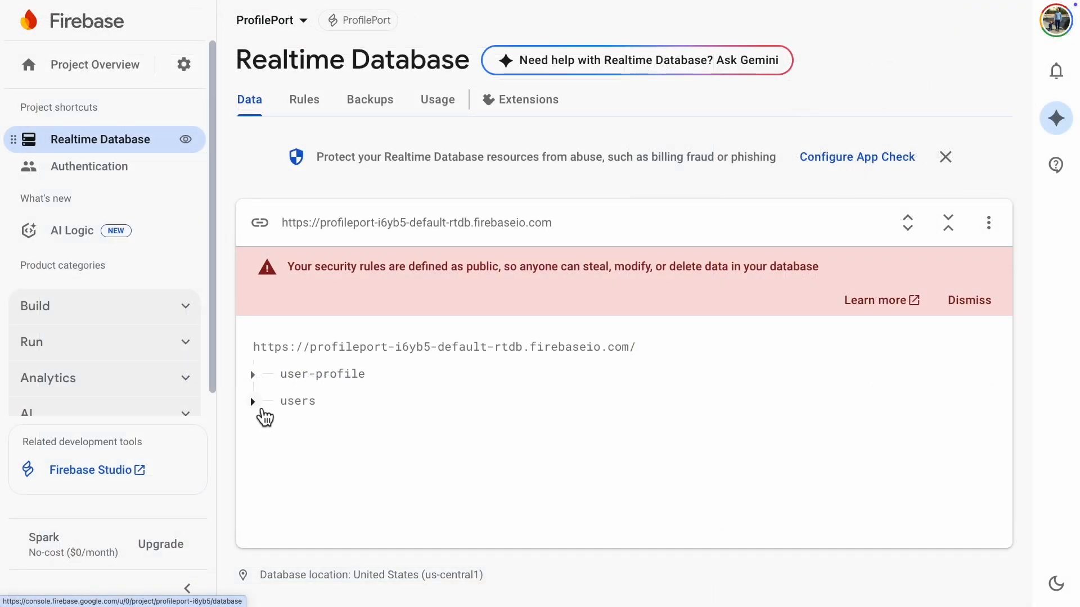
Step: In the Firebase console's Realtime Database data, expand users down to the signed-in user's profile and examine the stored fields
{"action": "left_click", "coordinate": [262, 410]}
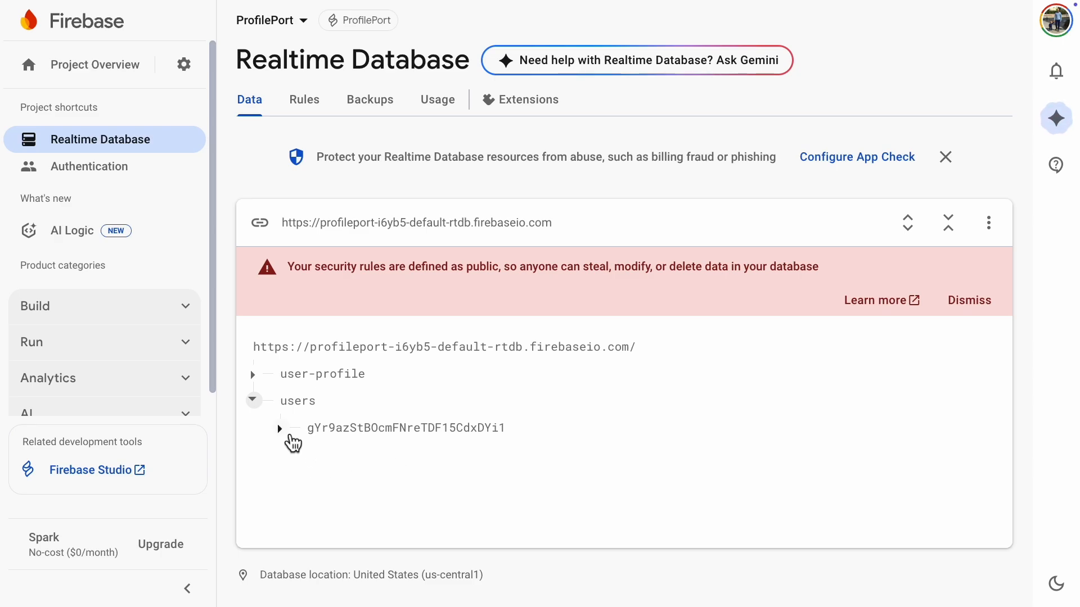
{"action": "left_click", "coordinate": [281, 430]}
{"action": "left_click", "coordinate": [309, 458]}
{"action": "scroll", "coordinate": [285, 492], "scroll_direction": "down", "scroll_amount": 1}
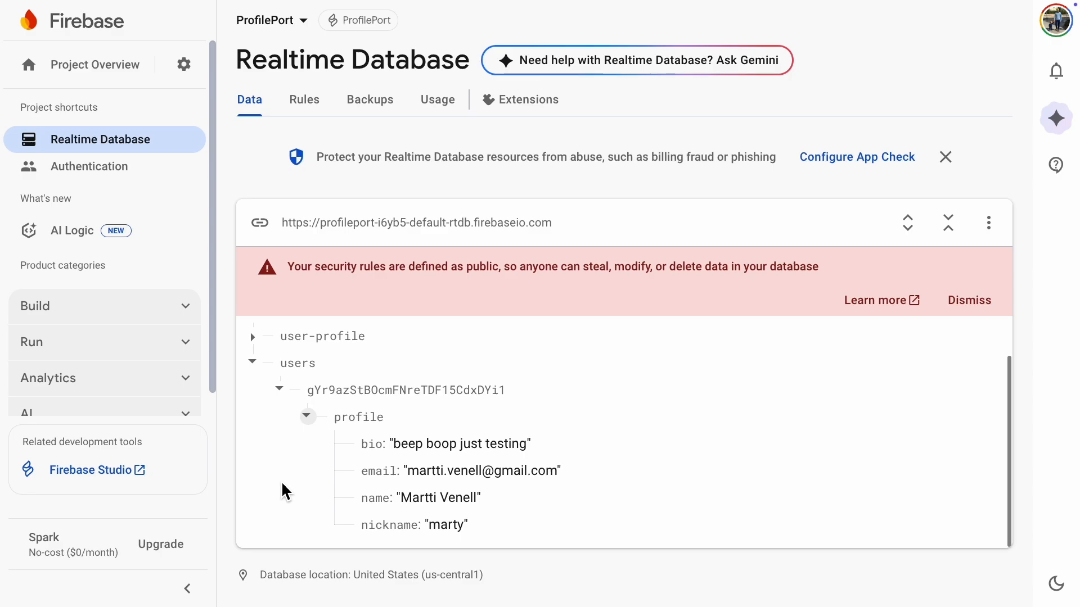
Step: Search Google for "Firebase security rules" and open the official Firebase Security Rules documentation
{"action": "type", "text": "F"}
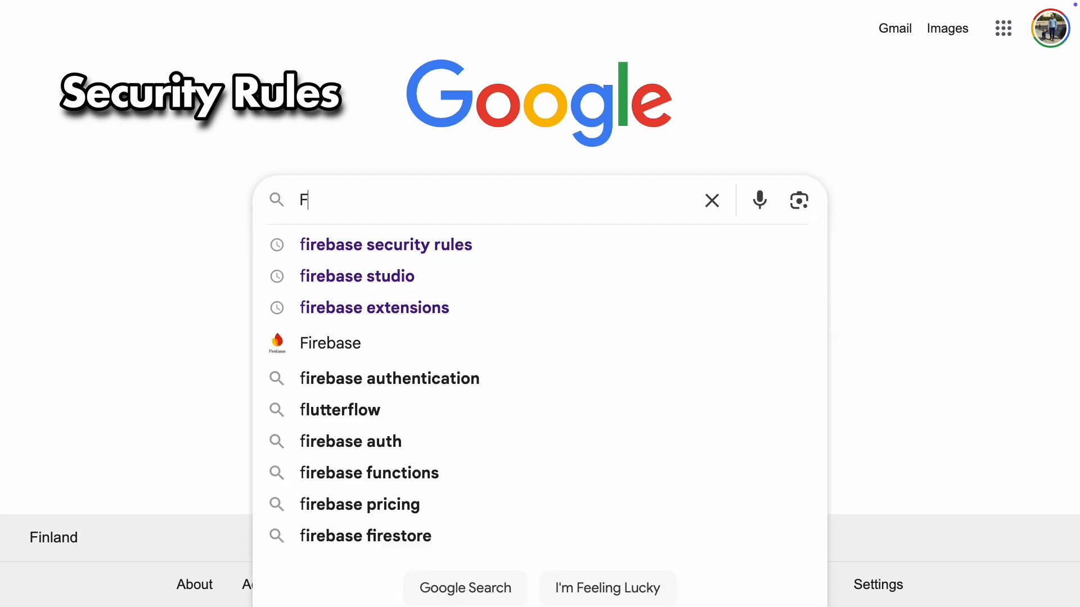
{"action": "type", "text": "irebase security rules"}
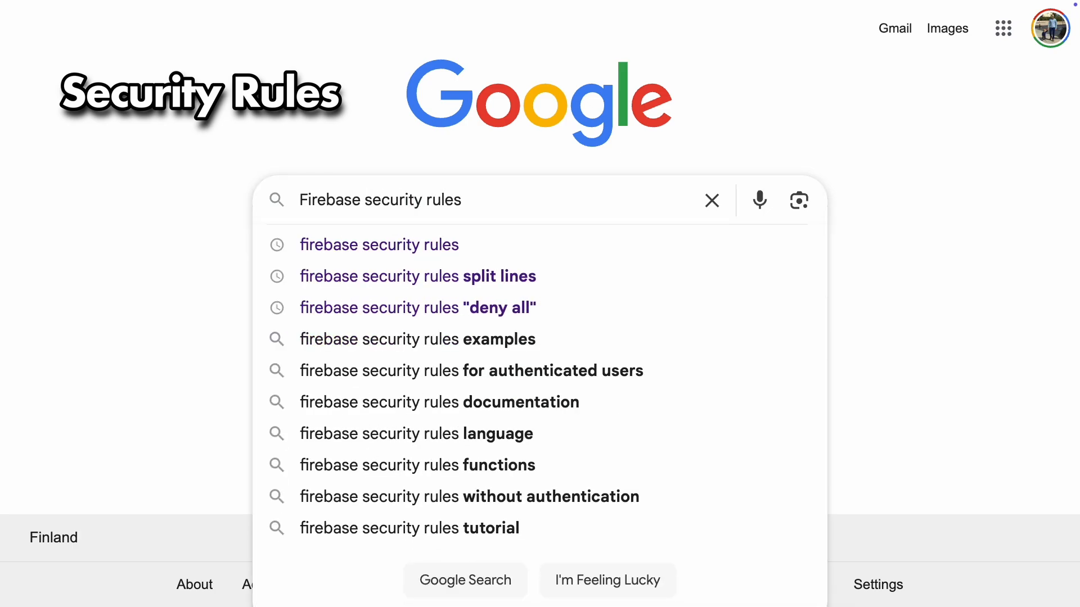
{"action": "key", "text": "Return"}
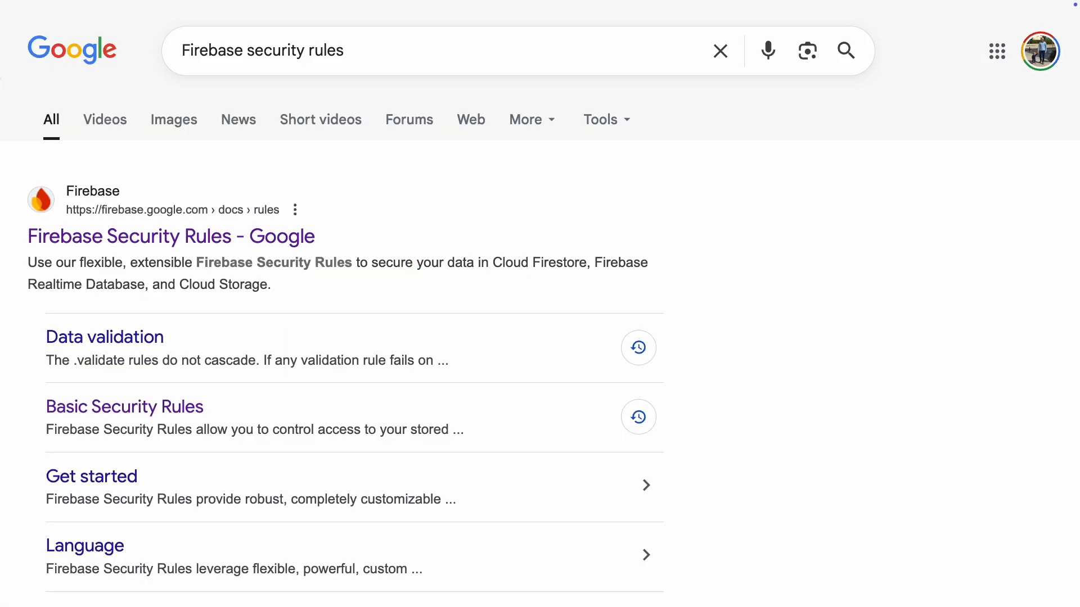
{"action": "left_click", "coordinate": [129, 236]}
Step: Open the Basic Security Rules page under Write Security Rules and display the Cloud Firestore version of the locked mode rules
{"action": "scroll", "coordinate": [460, 304], "scroll_direction": "down", "scroll_amount": 6}
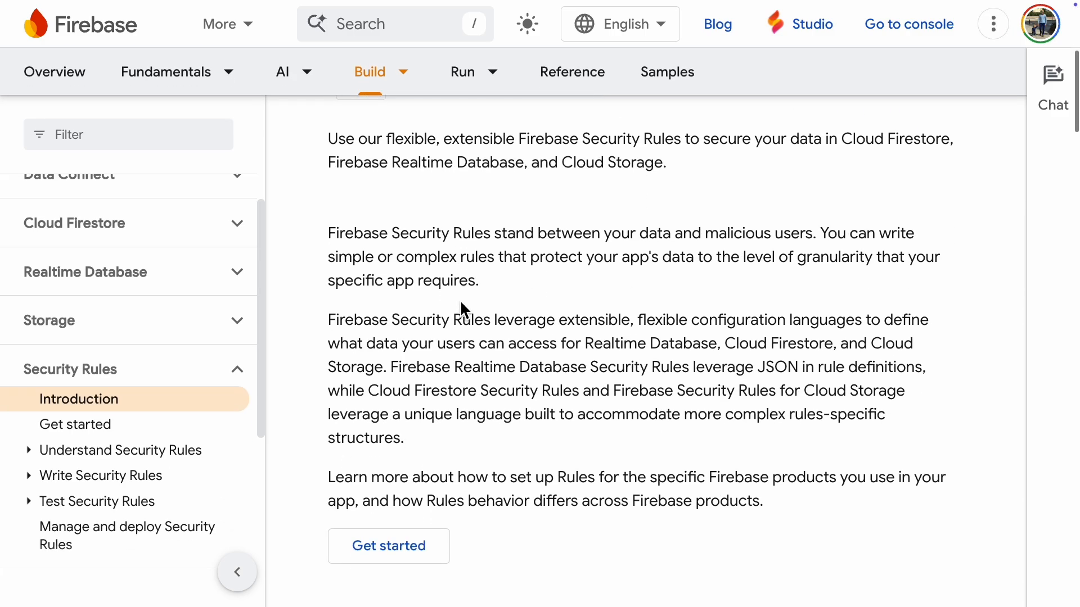
{"action": "left_click", "coordinate": [43, 479]}
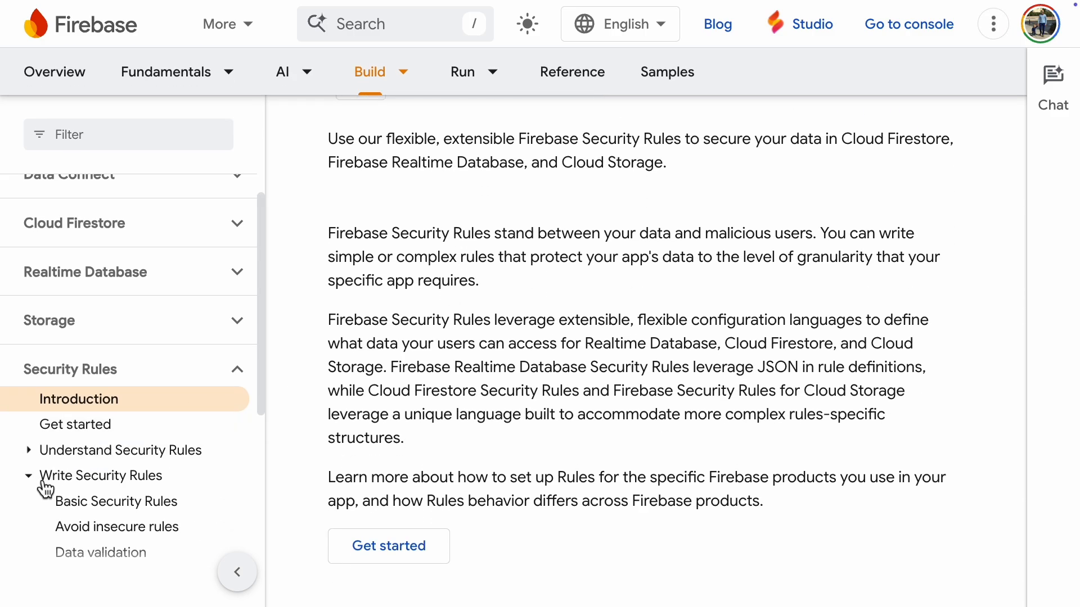
{"action": "left_click", "coordinate": [126, 502]}
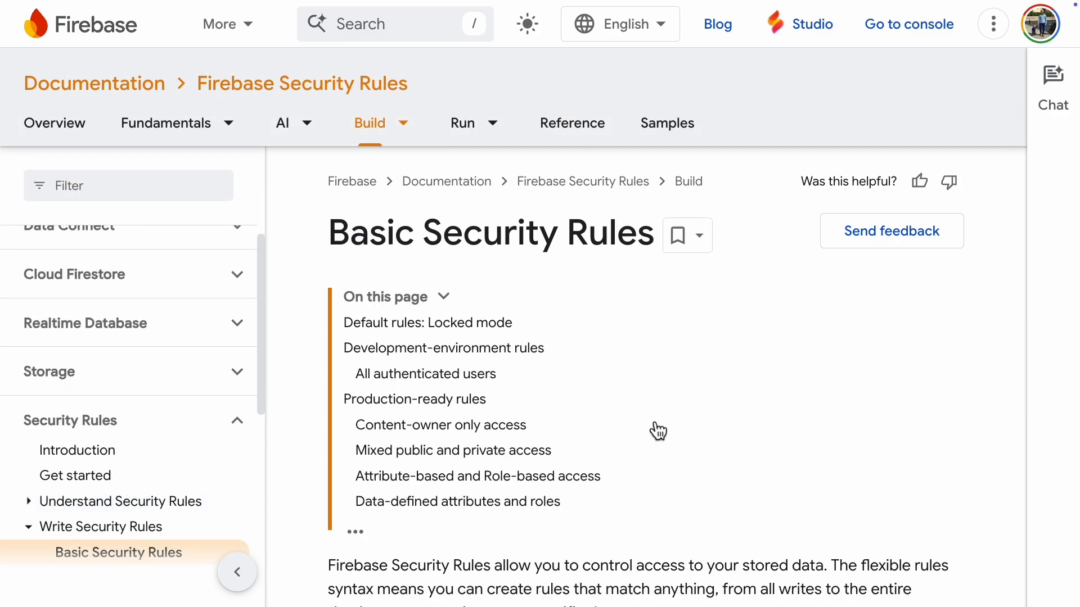
{"action": "scroll", "coordinate": [776, 431], "scroll_direction": "down", "scroll_amount": 14}
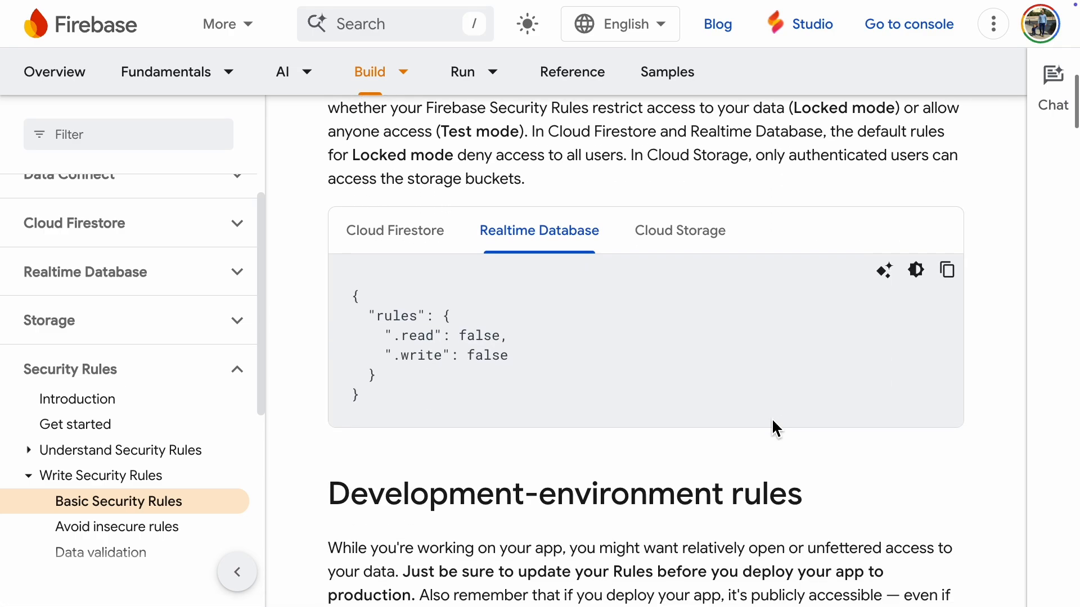
{"action": "left_click", "coordinate": [421, 239]}
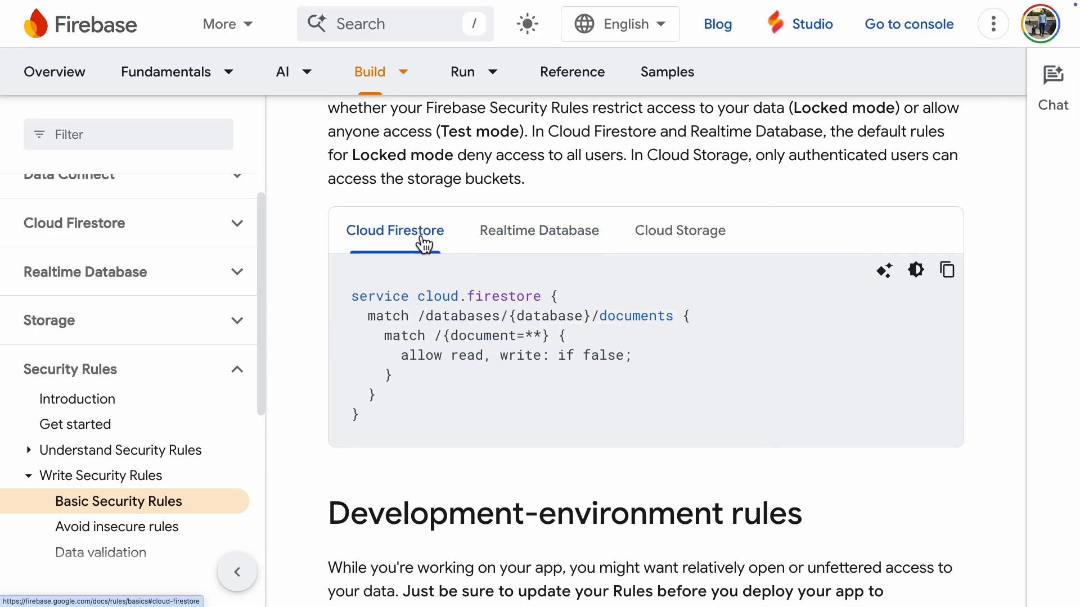
Step: Compare the Realtime Database and Cloud Storage versions of the locked mode rules, finishing on the Realtime Database version
{"action": "left_click", "coordinate": [579, 242]}
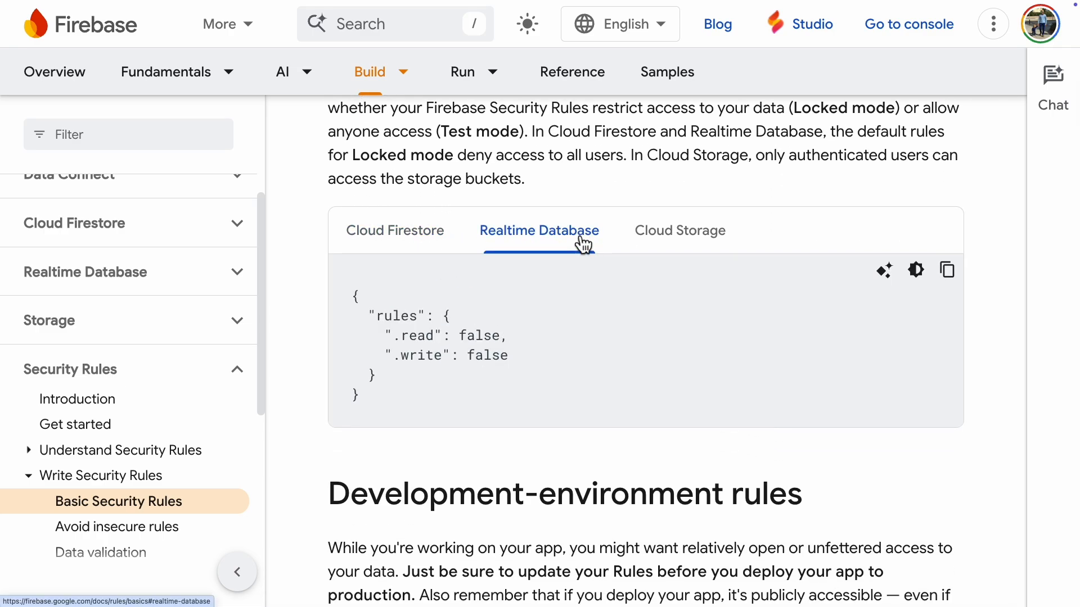
{"action": "left_click", "coordinate": [703, 244]}
{"action": "left_click", "coordinate": [565, 242]}
Step: Copy the Realtime Database sample rules from the Content-owner only access section of the Basic Security Rules page
{"action": "scroll", "coordinate": [669, 383], "scroll_direction": "down", "scroll_amount": 10}
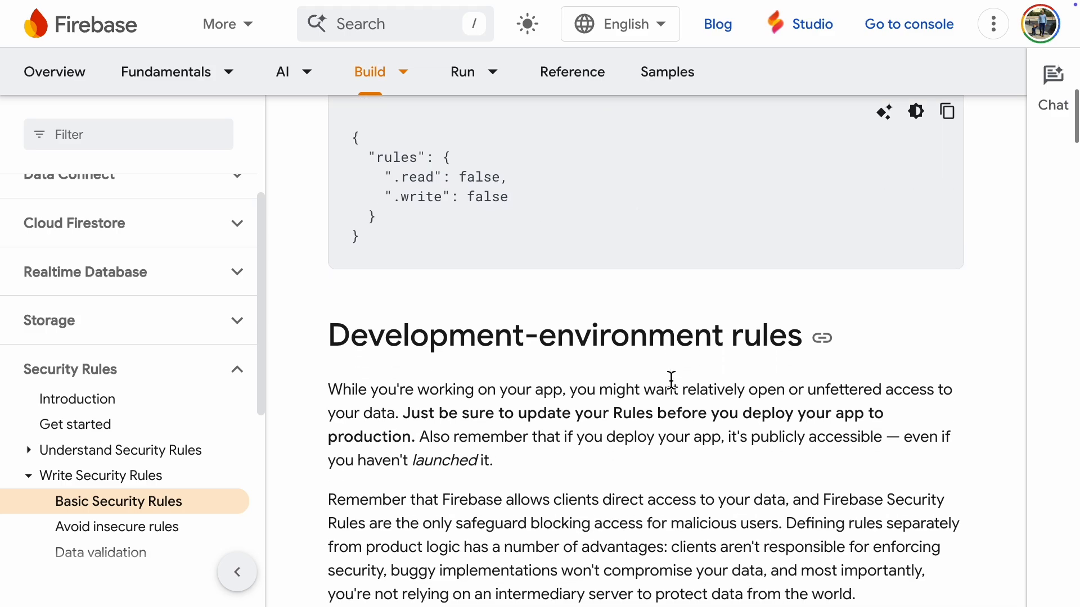
{"action": "scroll", "coordinate": [671, 381], "scroll_direction": "down", "scroll_amount": 1}
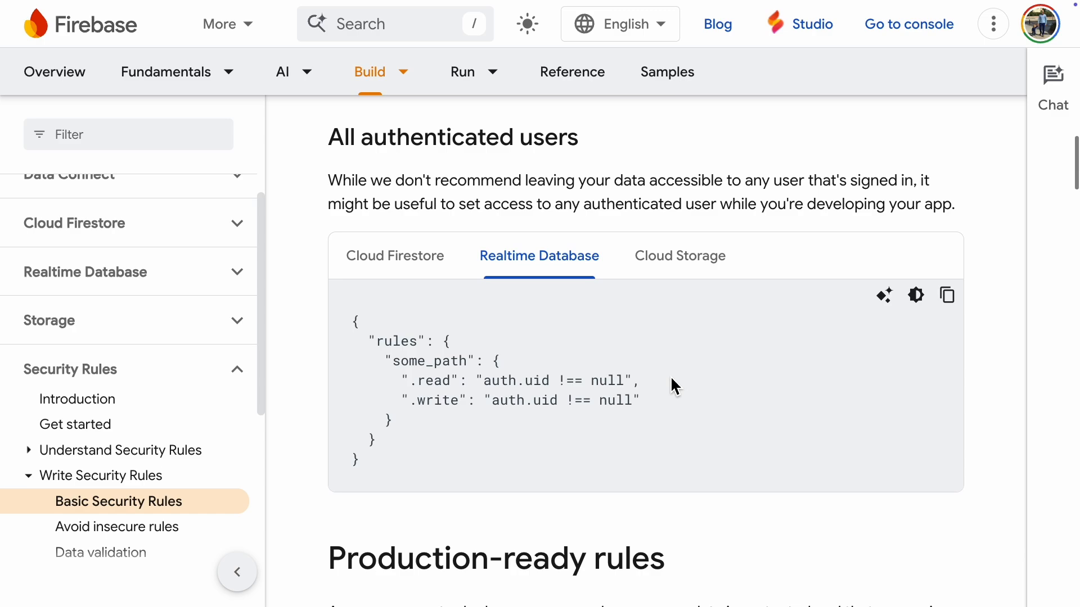
{"action": "scroll", "coordinate": [673, 383], "scroll_direction": "down", "scroll_amount": 10}
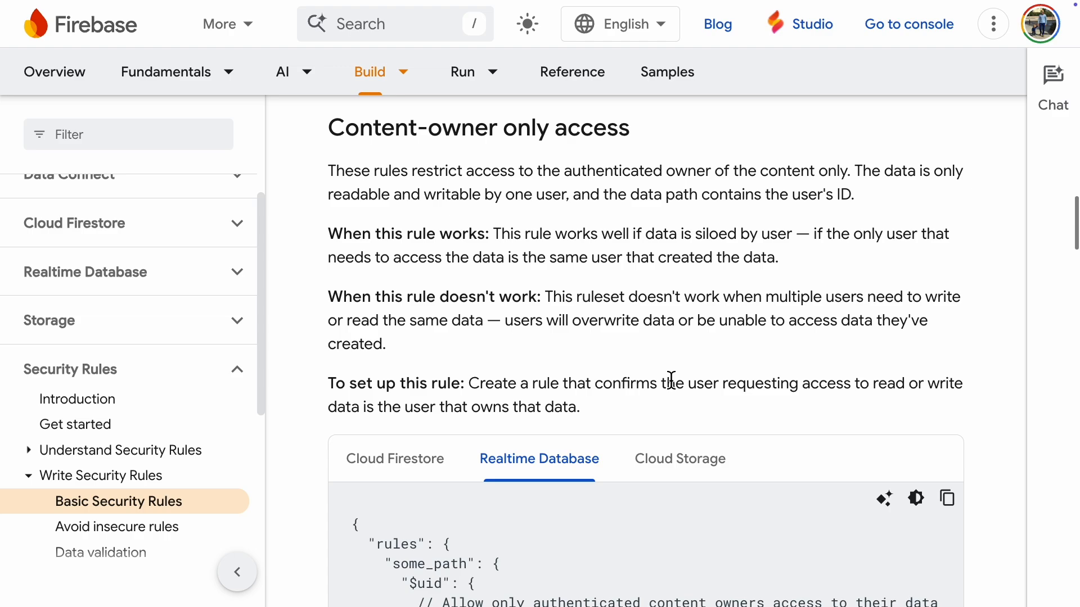
{"action": "scroll", "coordinate": [671, 380], "scroll_direction": "down", "scroll_amount": 5}
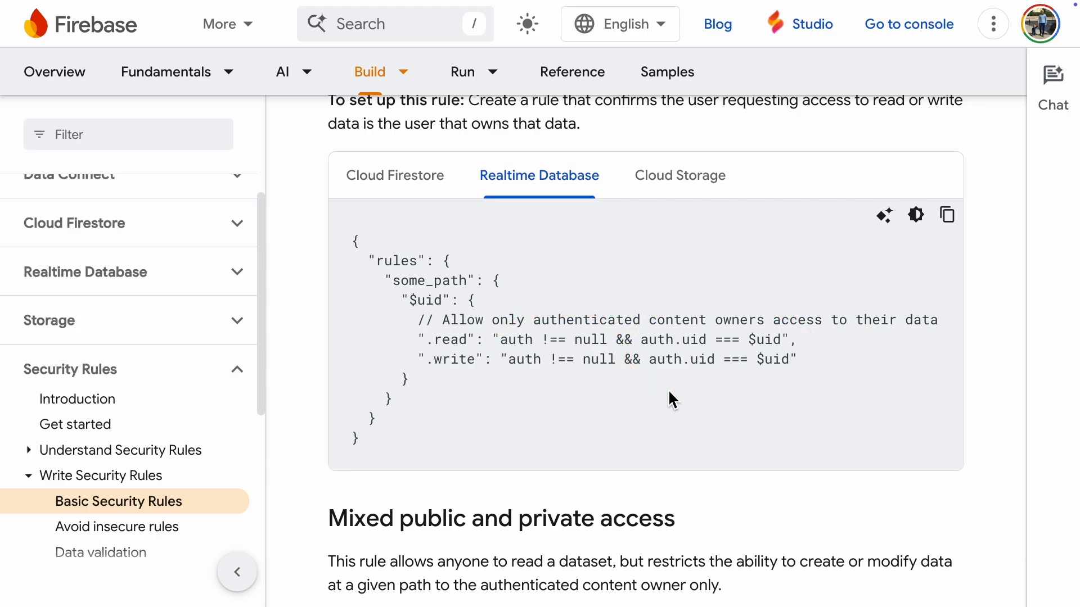
{"action": "double_click", "coordinate": [396, 284]}
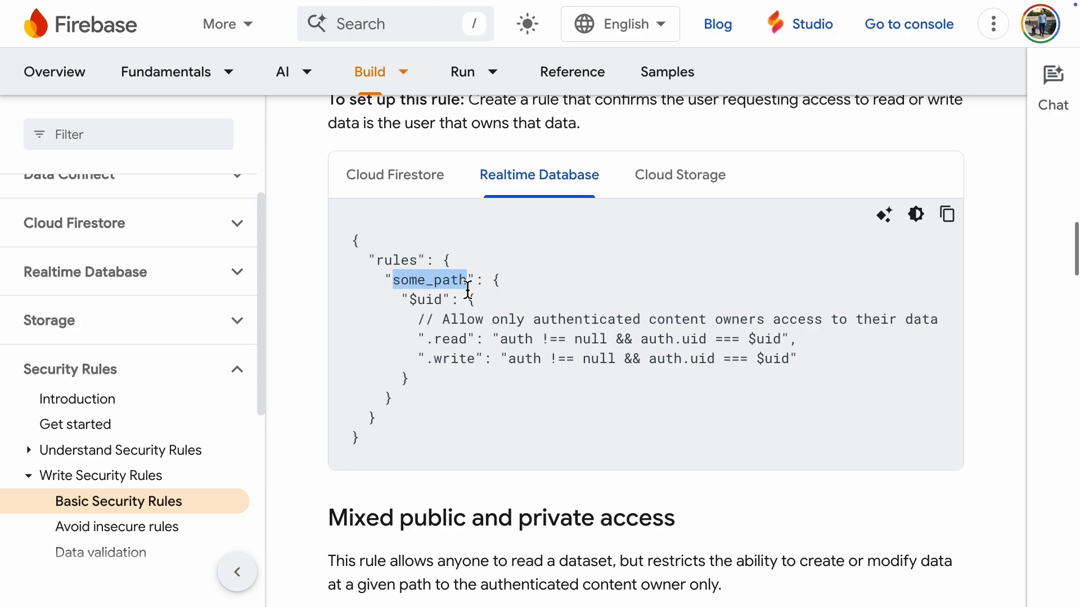
{"action": "left_click", "coordinate": [757, 264]}
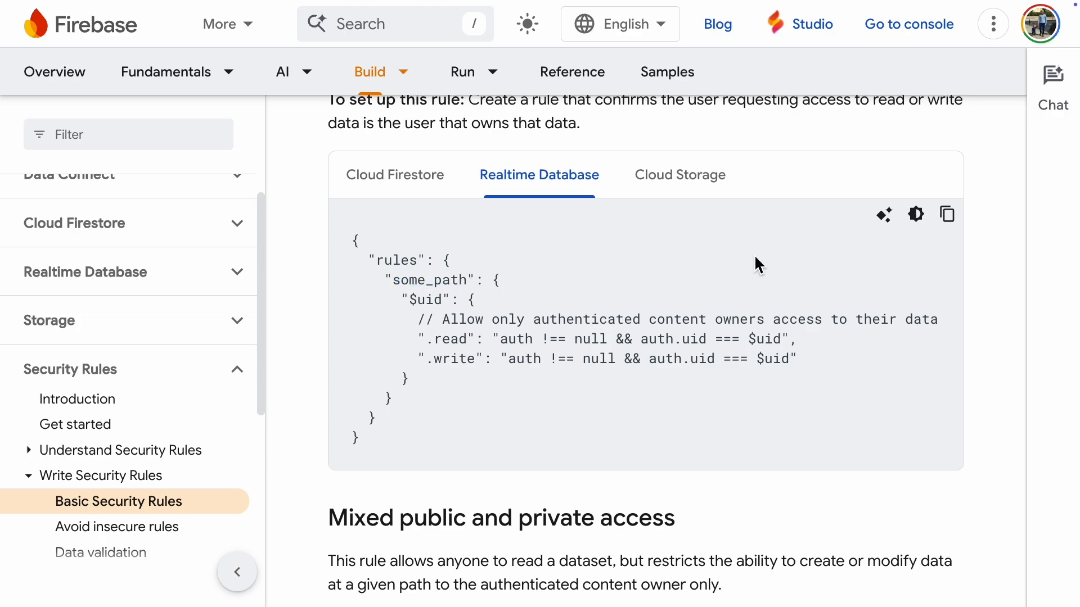
{"action": "left_click", "coordinate": [948, 215]}
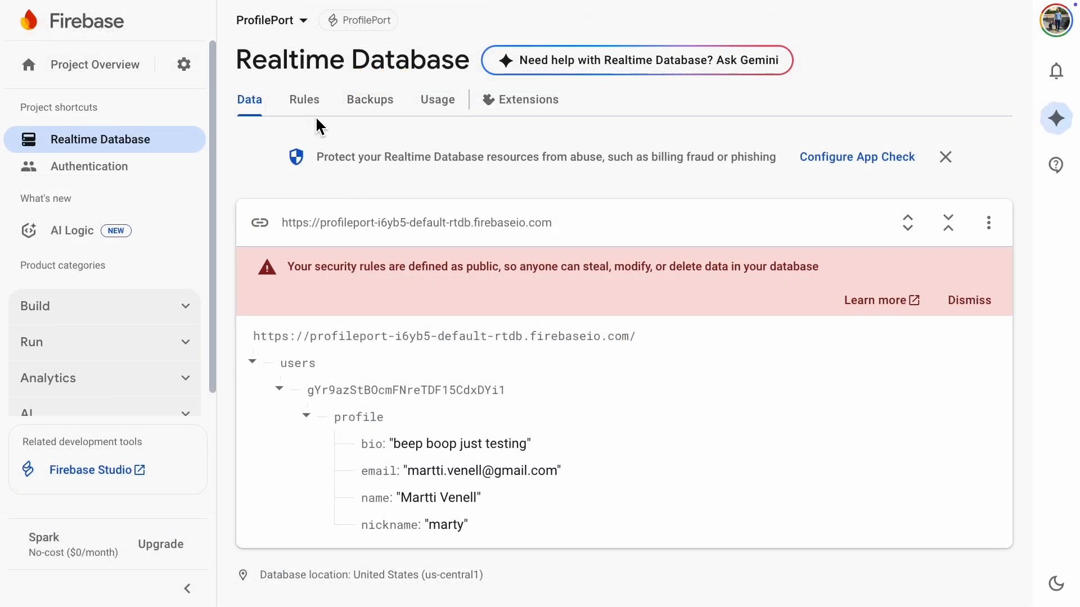
Step: Replace the entire rules of the Realtime Database in the Firebase console with the copied content-owner rules
{"action": "left_click", "coordinate": [304, 102]}
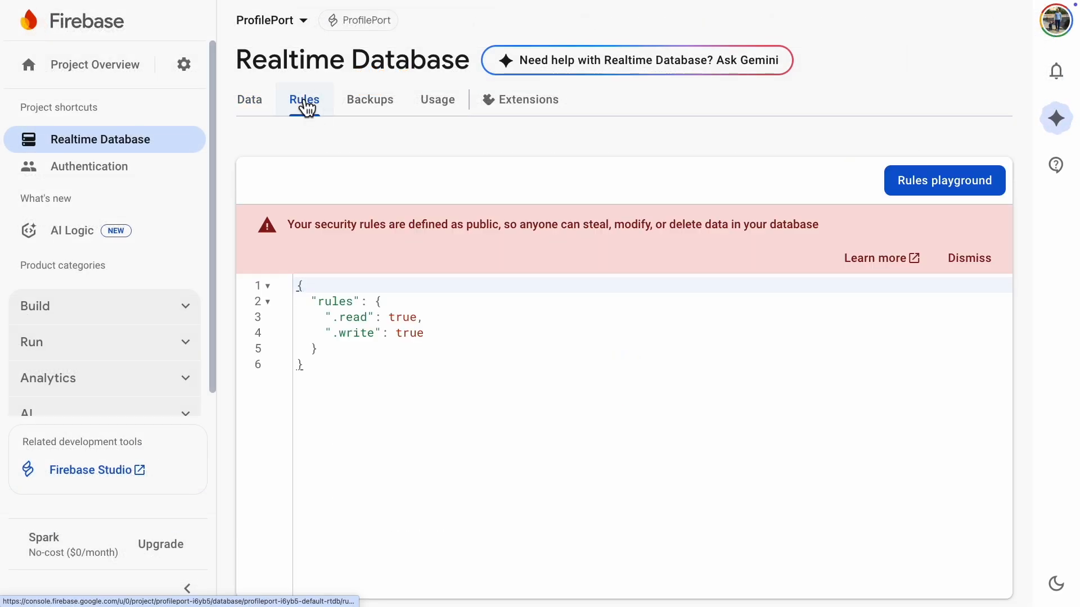
{"action": "left_click_drag", "start_coordinate": [345, 374], "coordinate": [289, 282]}
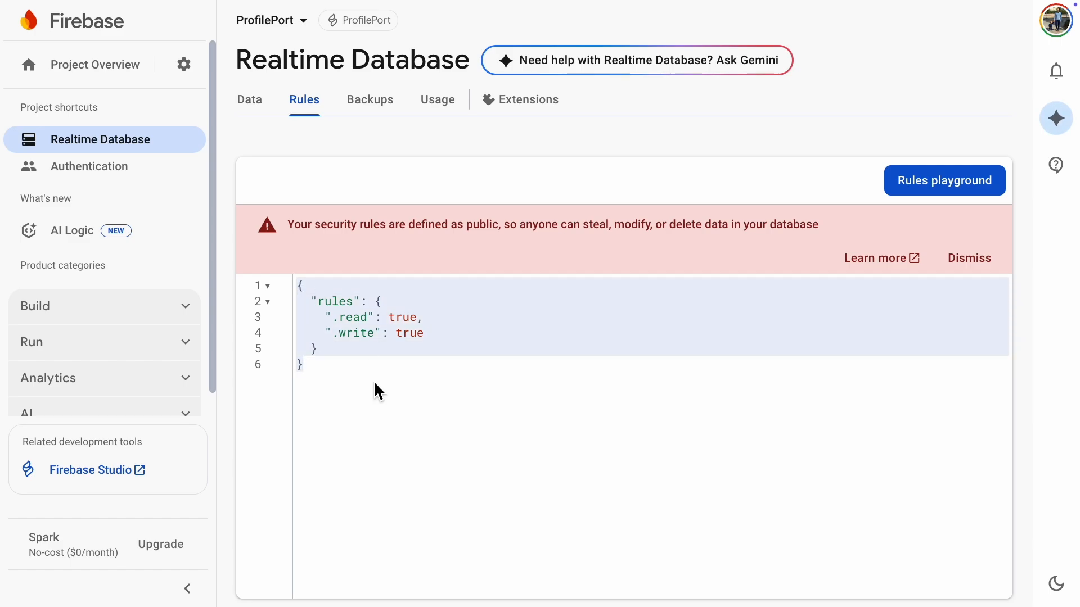
{"action": "key", "text": "BackSpace"}
{"action": "right_click", "coordinate": [345, 303]}
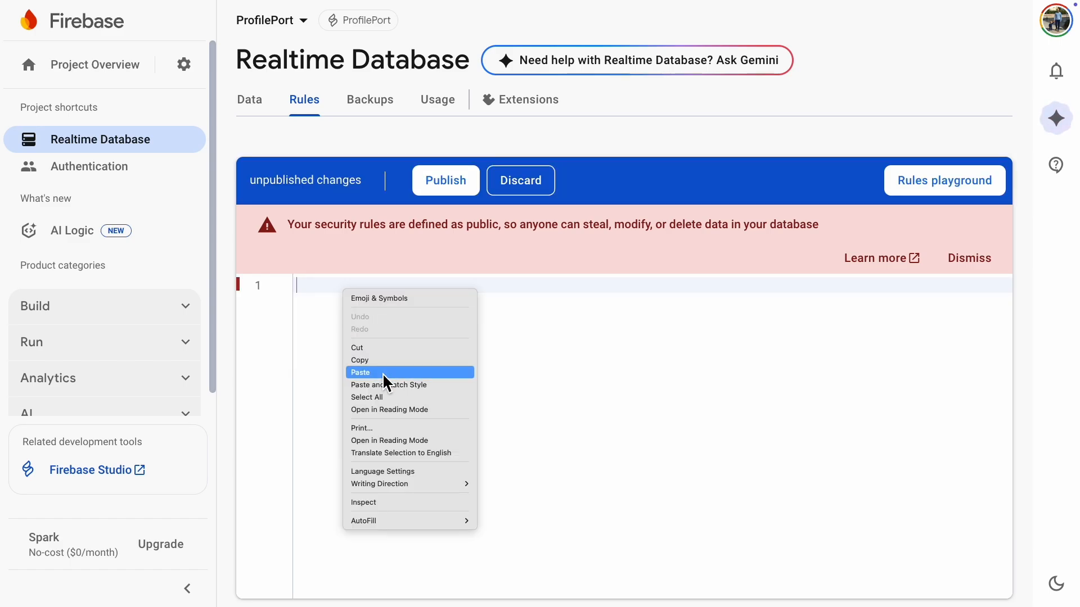
{"action": "left_click", "coordinate": [385, 371]}
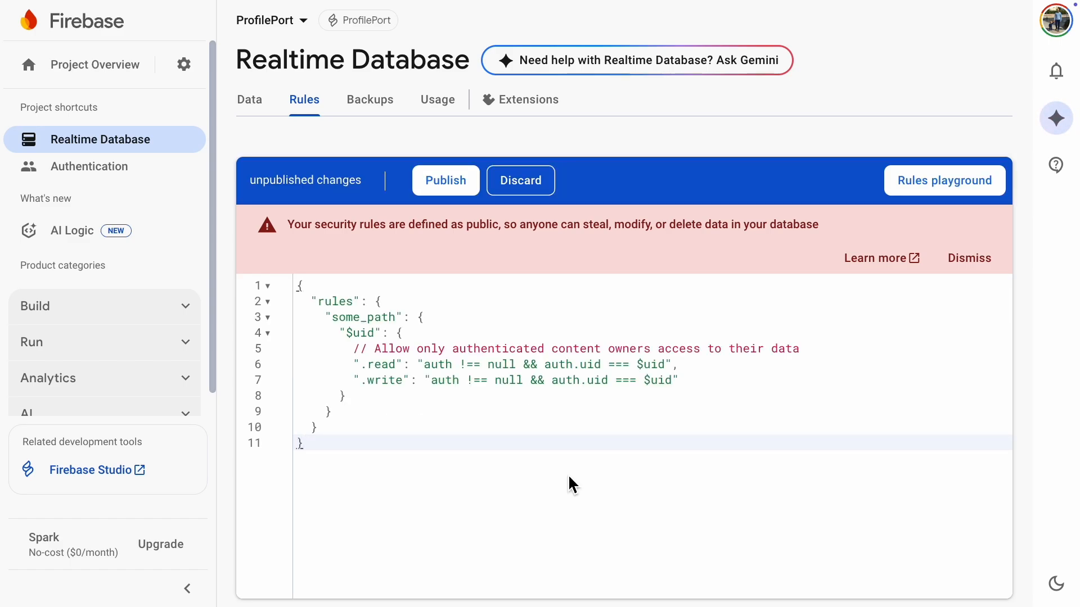
Step: Rename the "some_path" node in the rules to "users", publish the rules and return to the database's data
{"action": "key", "text": "Up"}
{"action": "key", "text": "Up"}
{"action": "key", "text": "Up"}
{"action": "key", "text": "Up"}
{"action": "key", "text": "Up"}
{"action": "key", "text": "Up"}
{"action": "key", "text": "Up"}
{"action": "key", "text": "Up"}
{"action": "key", "text": "alt+Right"}
{"action": "key", "text": "alt+Right"}
{"action": "key", "text": "alt+Right"}
{"action": "key", "text": "BackSpace"}
{"action": "key", "text": "BackSpace"}
{"action": "key", "text": "BackSpace"}
{"action": "key", "text": "BackSpace"}
{"action": "key", "text": "BackSpace"}
{"action": "key", "text": "BackSpace"}
{"action": "key", "text": "BackSpace"}
{"action": "key", "text": "BackSpace"}
{"action": "key", "text": "BackSpace"}
{"action": "type", "text": "users"}
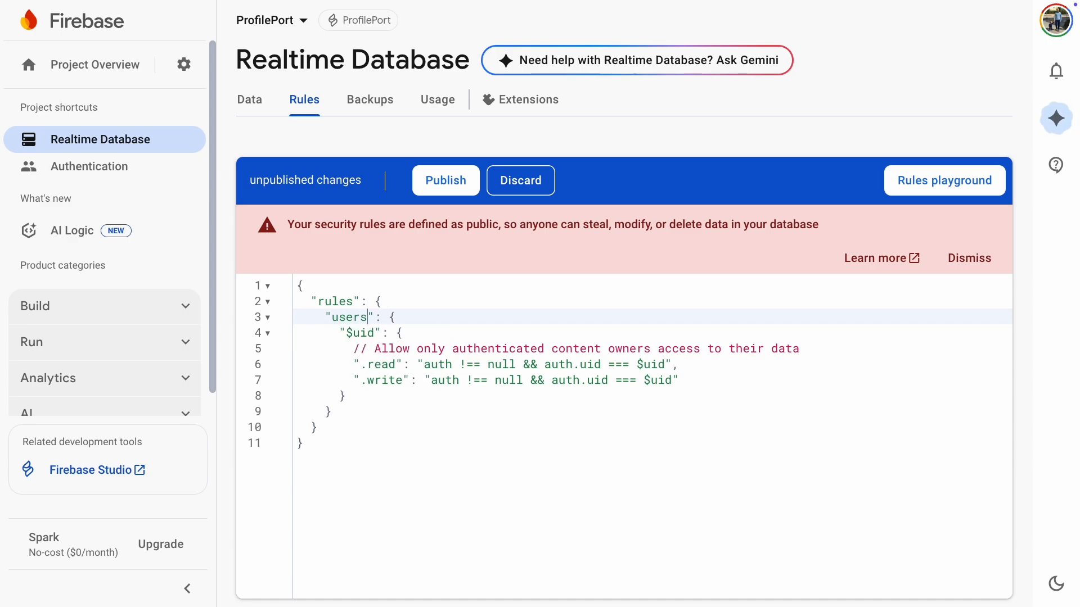
{"action": "left_click", "coordinate": [443, 189]}
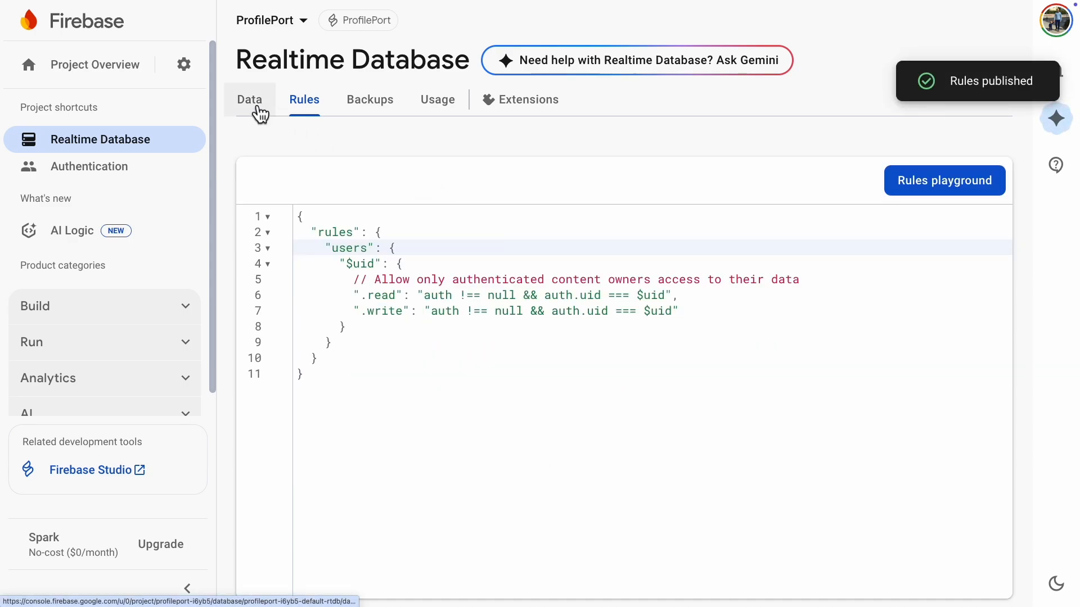
{"action": "left_click", "coordinate": [258, 112]}
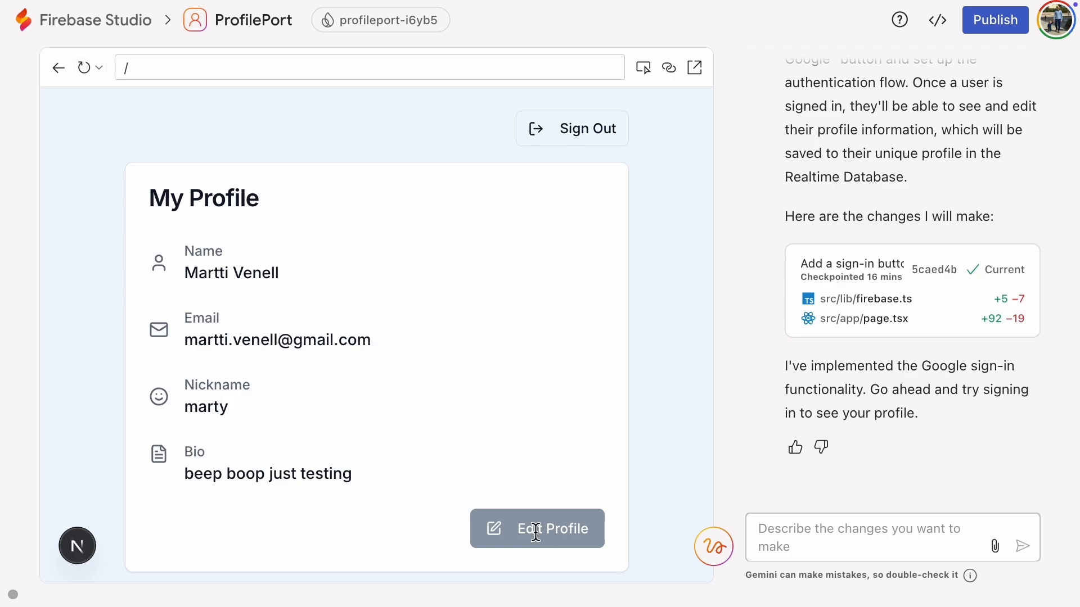
Step: In the Firebase Studio app preview, change the profile's bio to "authenticated" and save the changes
{"action": "left_click", "coordinate": [536, 529]}
{"action": "left_click", "coordinate": [531, 501]}
{"action": "key", "text": "ctrl+a"}
{"action": "type", "text": "authenticated"}
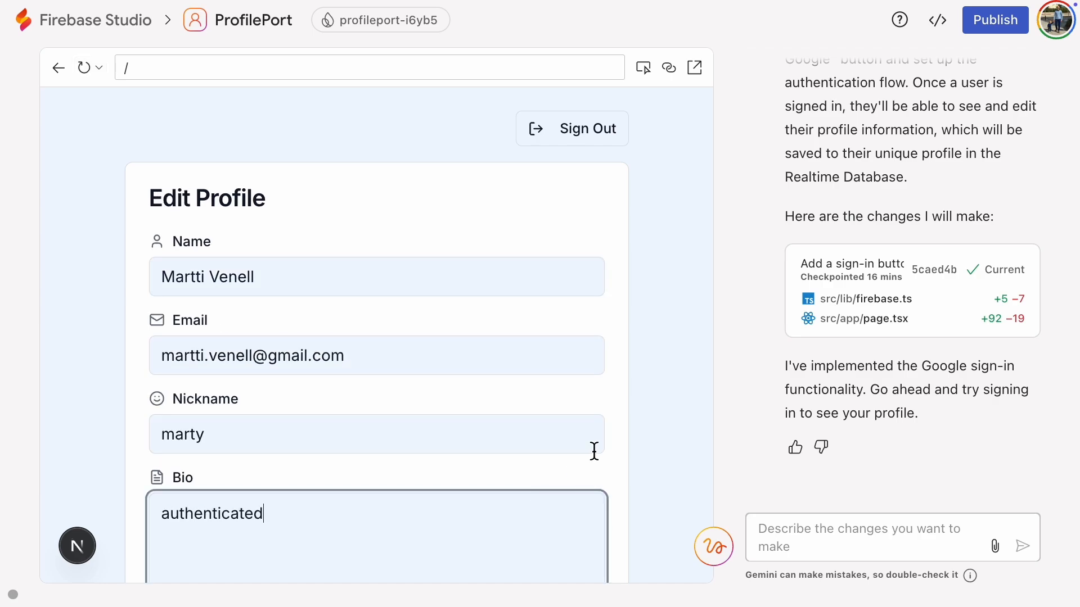
{"action": "scroll", "coordinate": [602, 458], "scroll_direction": "down", "scroll_amount": 4}
{"action": "left_click", "coordinate": [557, 448]}
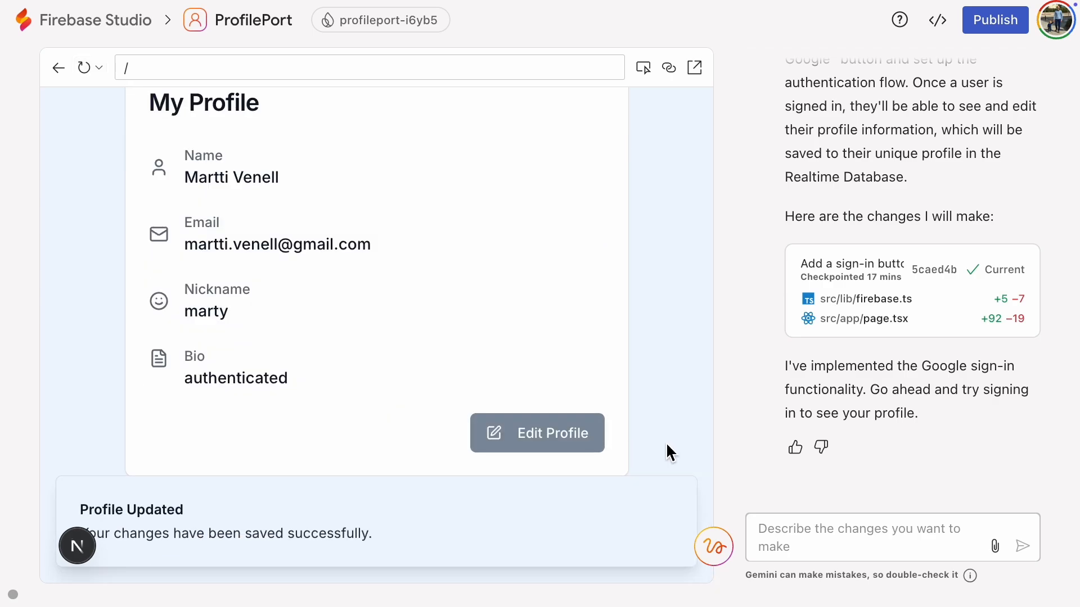
Step: Switch to the Firebase console and check the Realtime Database data for the edited profile
{"action": "scroll", "coordinate": [666, 443], "scroll_direction": "up", "scroll_amount": 1}
{"action": "mouse_move", "coordinate": [306, 3]}
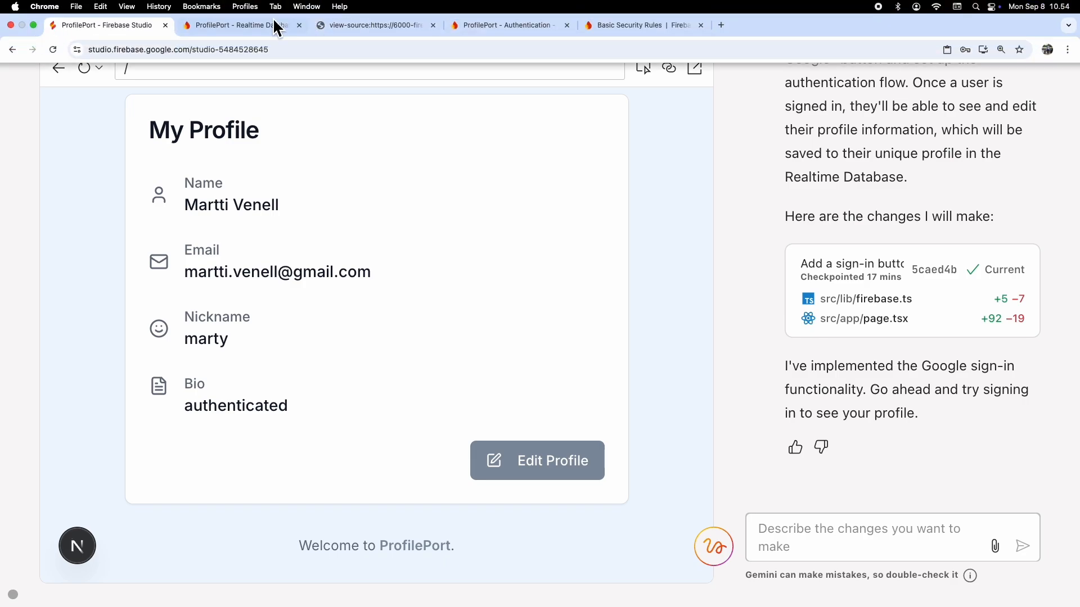
{"action": "left_click", "coordinate": [276, 27]}
{"action": "left_click", "coordinate": [258, 111]}
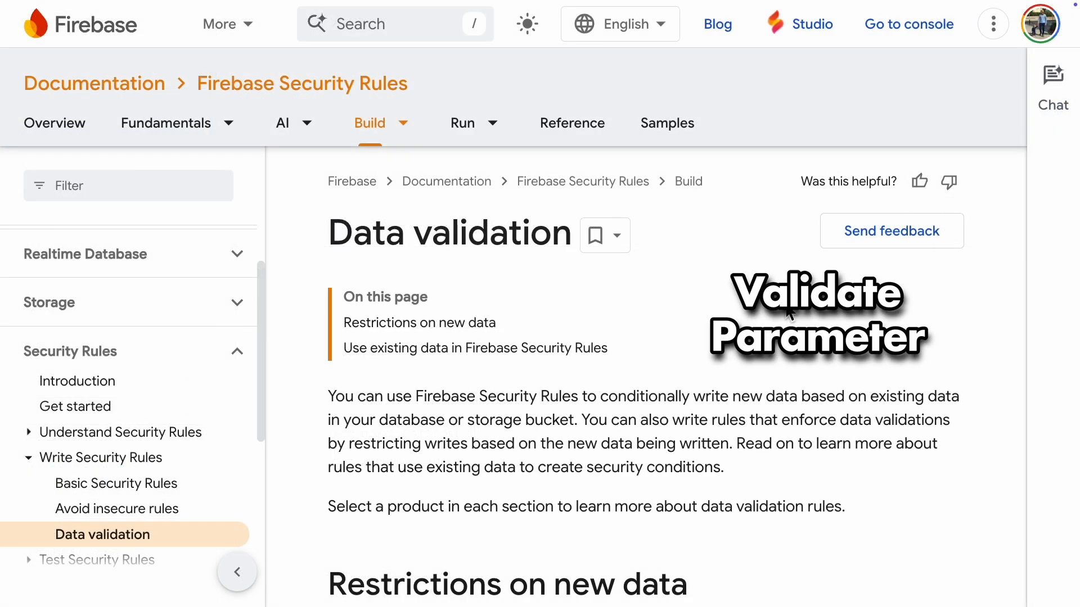
Step: On the Data validation page, display the Realtime Database restrictions on new data and examine the .validate rule for "size"
{"action": "scroll", "coordinate": [789, 313], "scroll_direction": "down", "scroll_amount": 8}
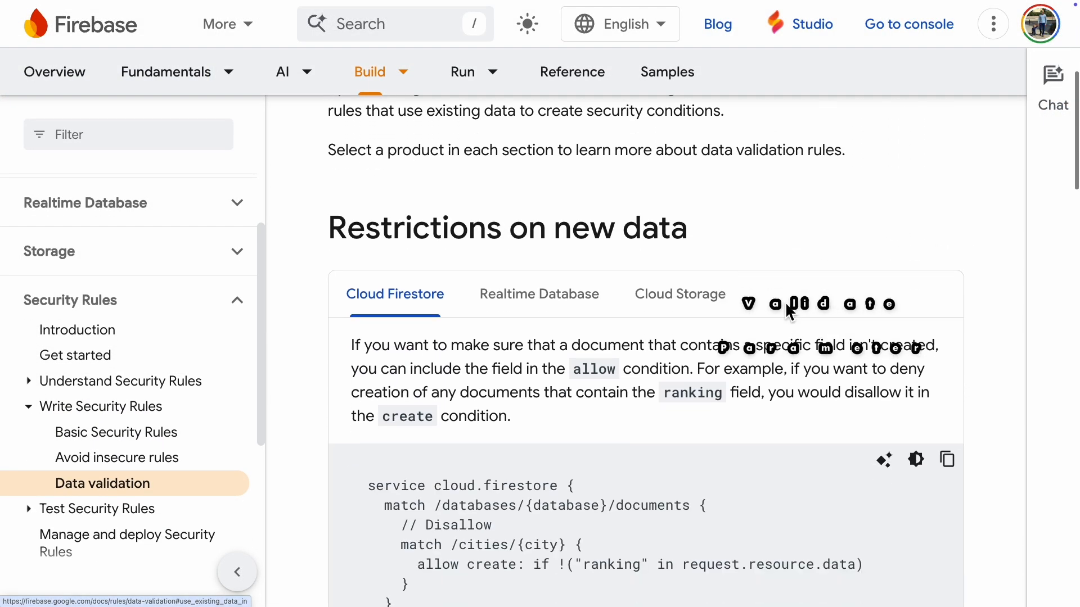
{"action": "left_click", "coordinate": [557, 214]}
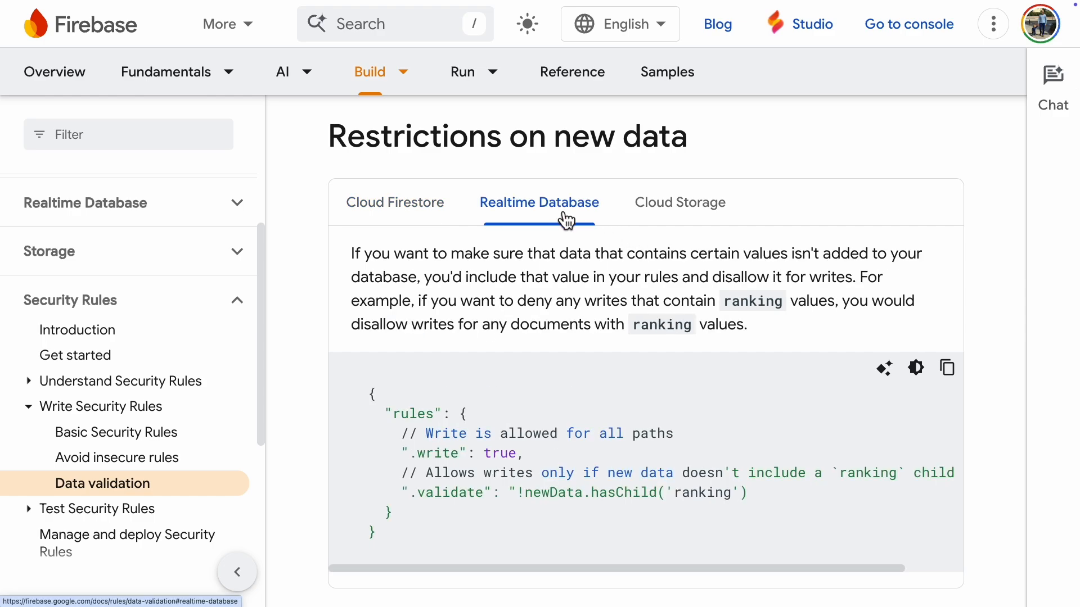
{"action": "scroll", "coordinate": [744, 323], "scroll_direction": "down", "scroll_amount": 1}
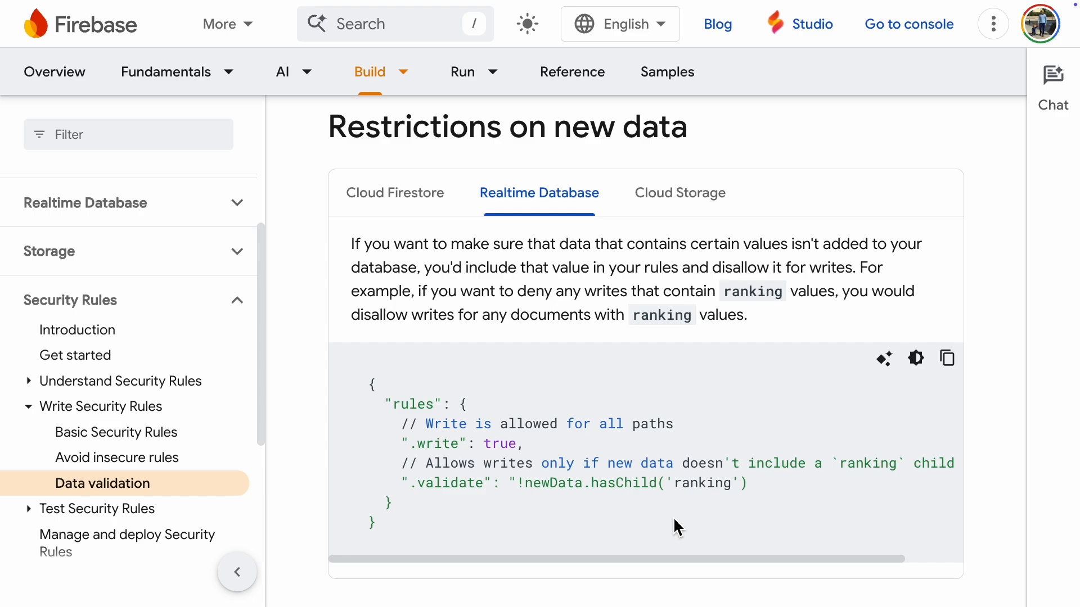
{"action": "scroll", "coordinate": [673, 518], "scroll_direction": "down", "scroll_amount": 14}
{"action": "scroll", "coordinate": [675, 525], "scroll_direction": "down", "scroll_amount": 3}
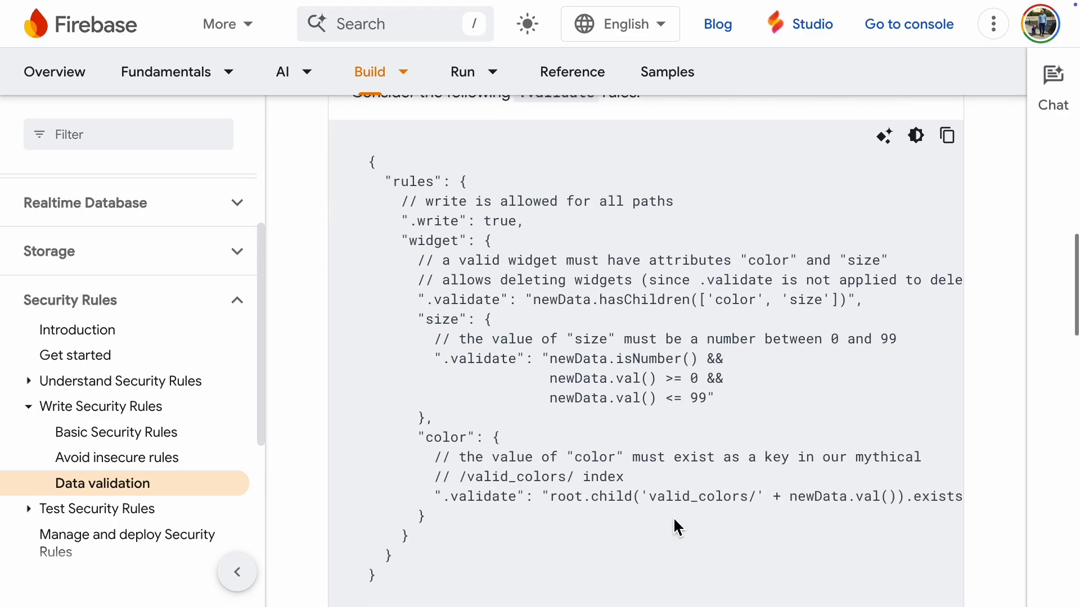
{"action": "left_click_drag", "start_coordinate": [439, 362], "coordinate": [815, 400]}
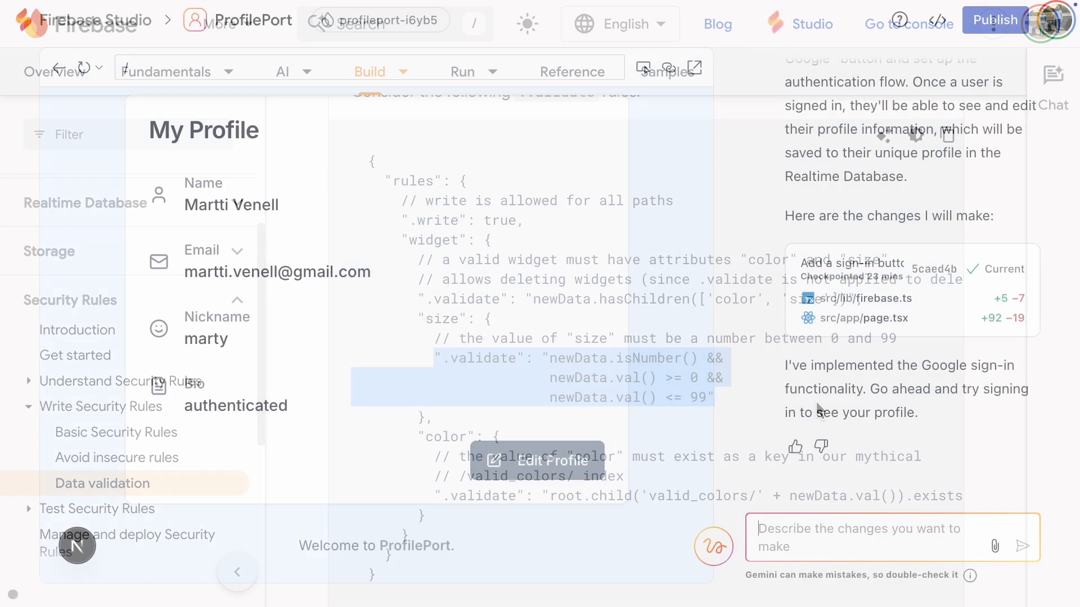
Step: Ask Gemini in Firebase Studio for Realtime Database security rules for this prototype, with a validate parameter allowing only alphanumeric characters in the name and nickname fields
{"action": "type", "text": "Give me Firebase R"}
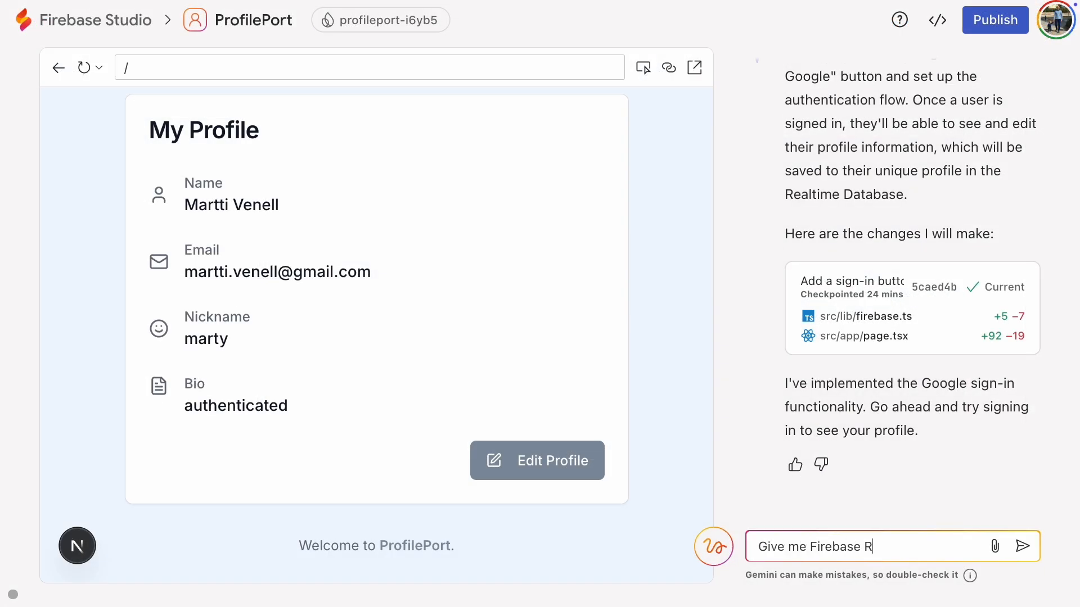
{"action": "type", "text": "ealtime Database security rules for this prototype and there must "}
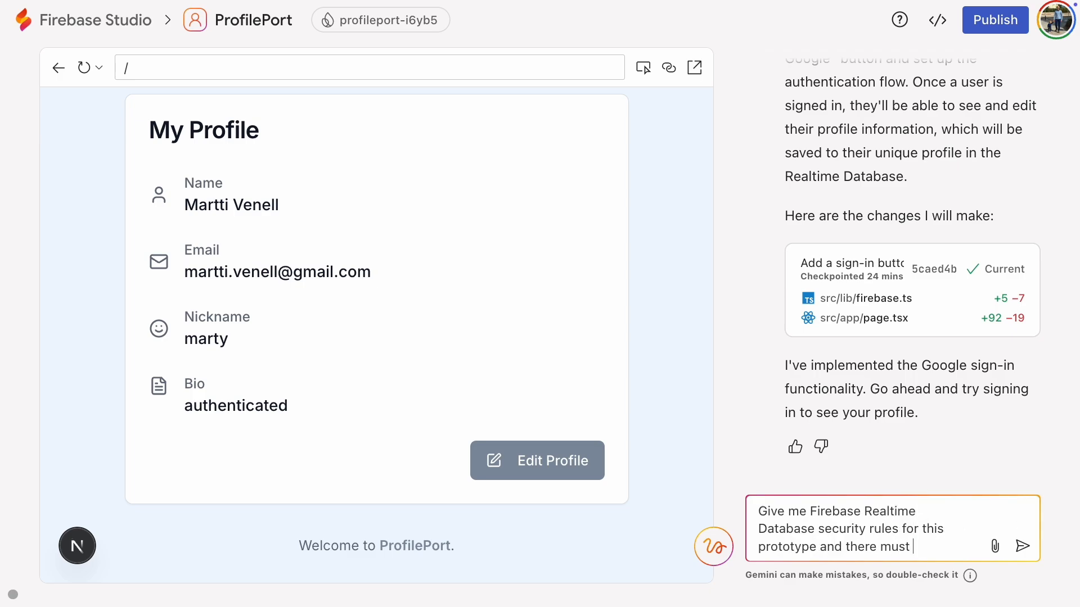
{"action": "type", "text": "be validate parame"}
{"action": "type", "text": "ter that"}
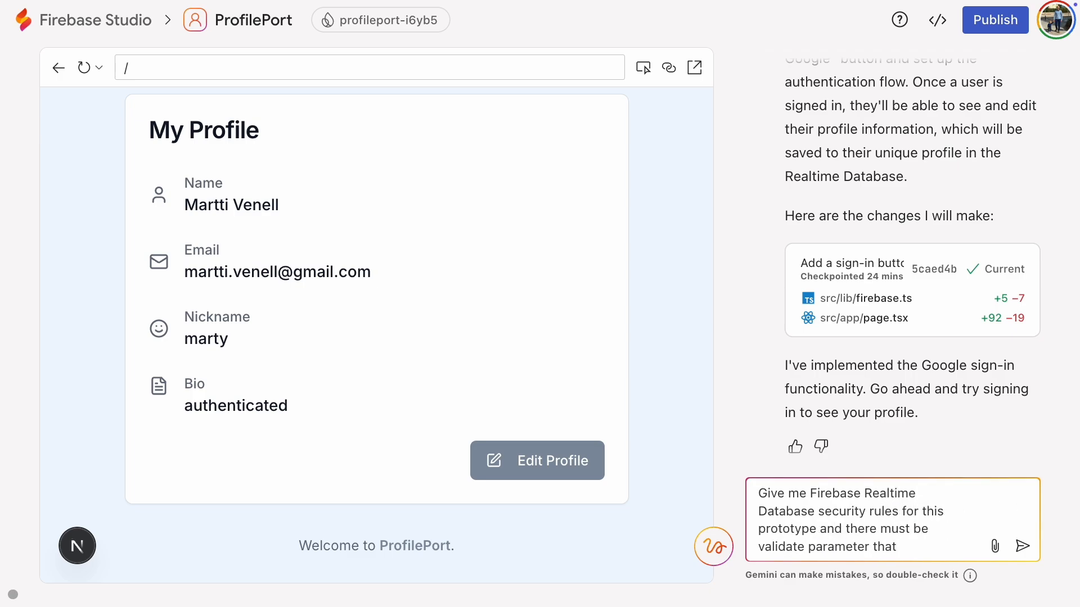
{"action": "type", "text": " name and nickname fields are"}
{"action": "type", "text": " only alphan"}
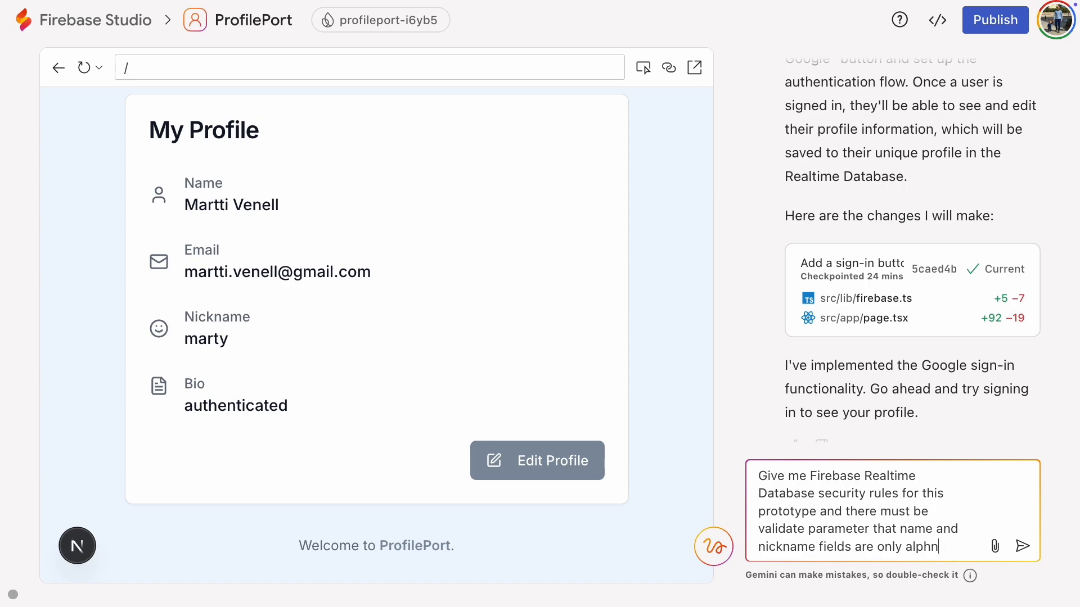
{"action": "key", "text": "BackSpace"}
{"action": "type", "text": "anumeric characters."}
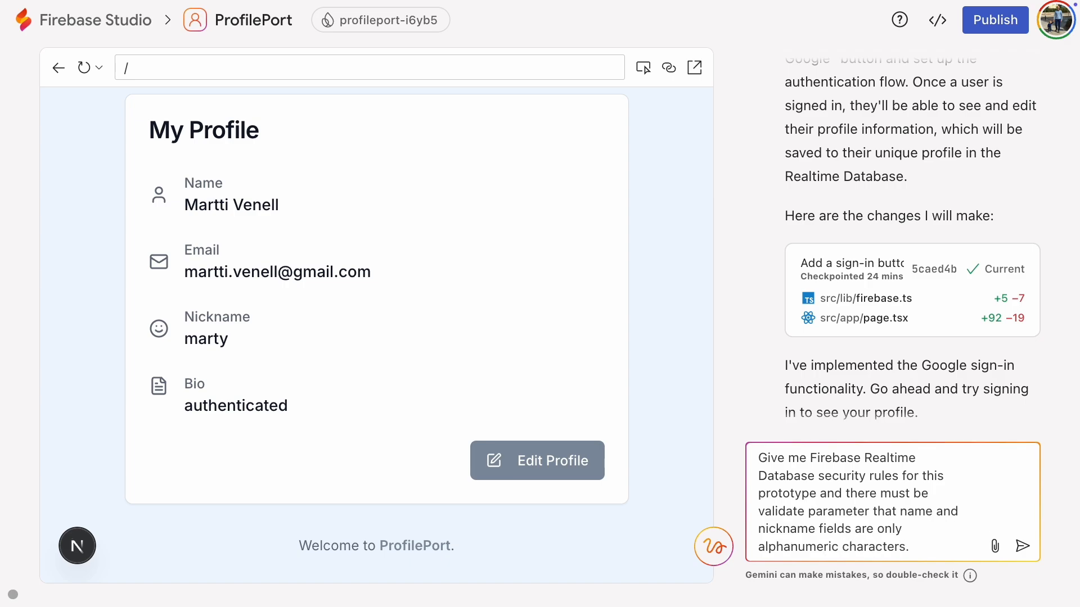
{"action": "key", "text": "Return"}
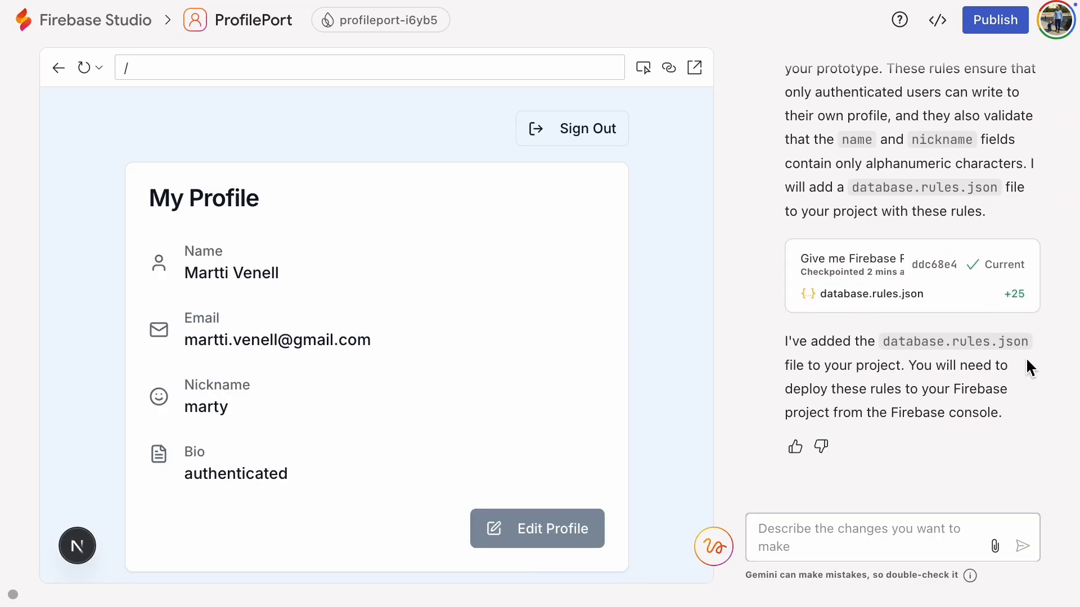
Step: Open database.rules.json in the project's code view, with the web preview and Gemini chat closed
{"action": "left_click", "coordinate": [946, 29]}
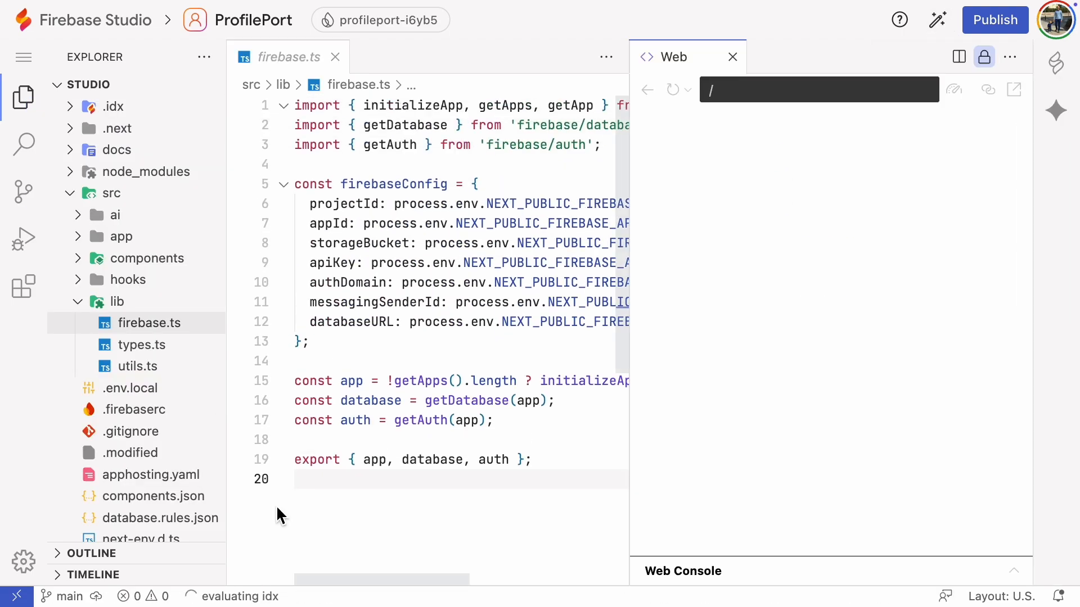
{"action": "left_click", "coordinate": [597, 54]}
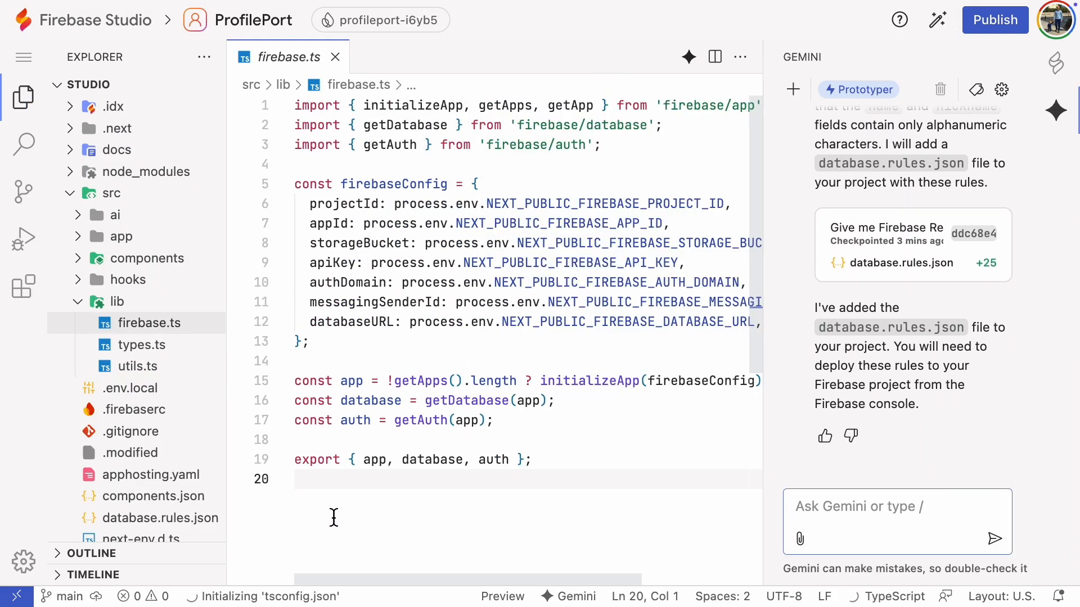
{"action": "left_click_drag", "start_coordinate": [763, 360], "coordinate": [1058, 323]}
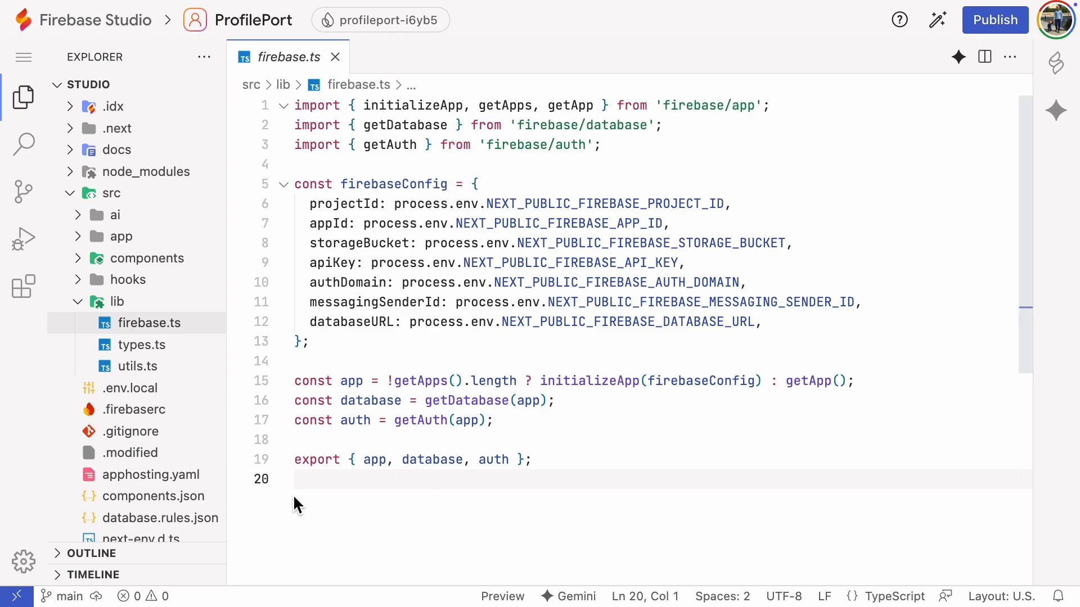
{"action": "scroll", "coordinate": [180, 450], "scroll_direction": "down", "scroll_amount": 5}
{"action": "left_click", "coordinate": [189, 404]}
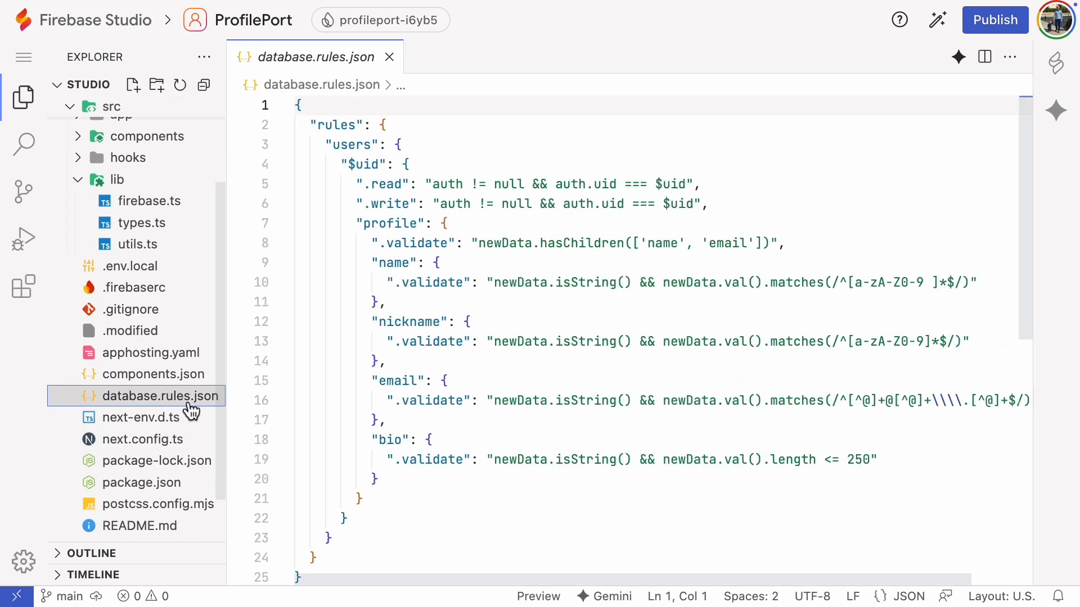
Step: Copy the full contents of database.rules.json and paste them over the existing Realtime Database rules in the Firebase console
{"action": "scroll", "coordinate": [405, 496], "scroll_direction": "down", "scroll_amount": 1}
{"action": "left_click_drag", "start_coordinate": [328, 554], "coordinate": [303, 103]}
{"action": "key", "text": "ctrl+c"}
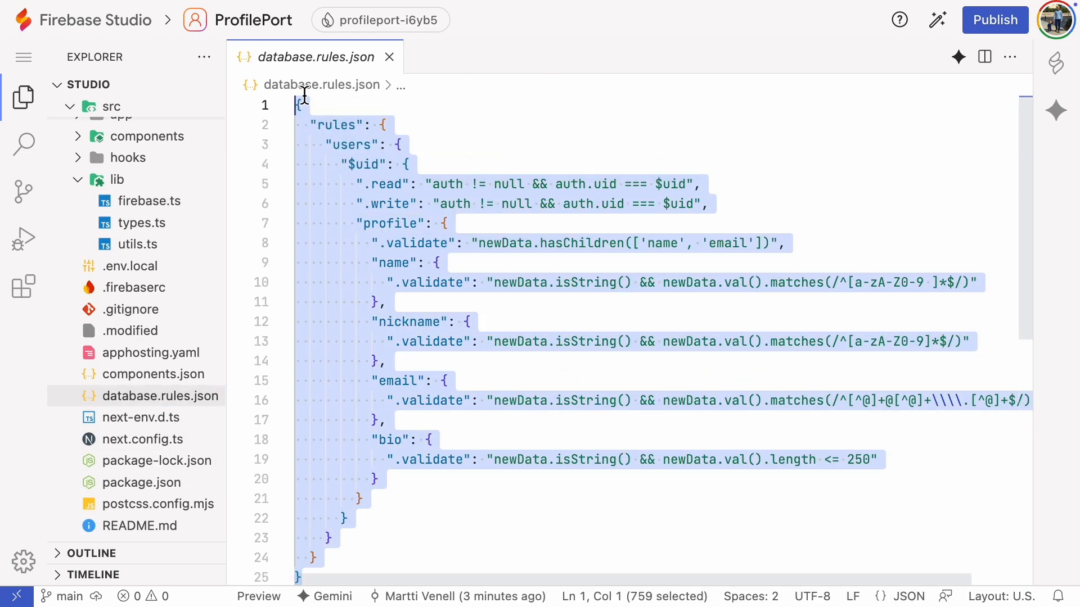
{"action": "right_click", "coordinate": [413, 205]}
{"action": "left_click", "coordinate": [458, 245]}
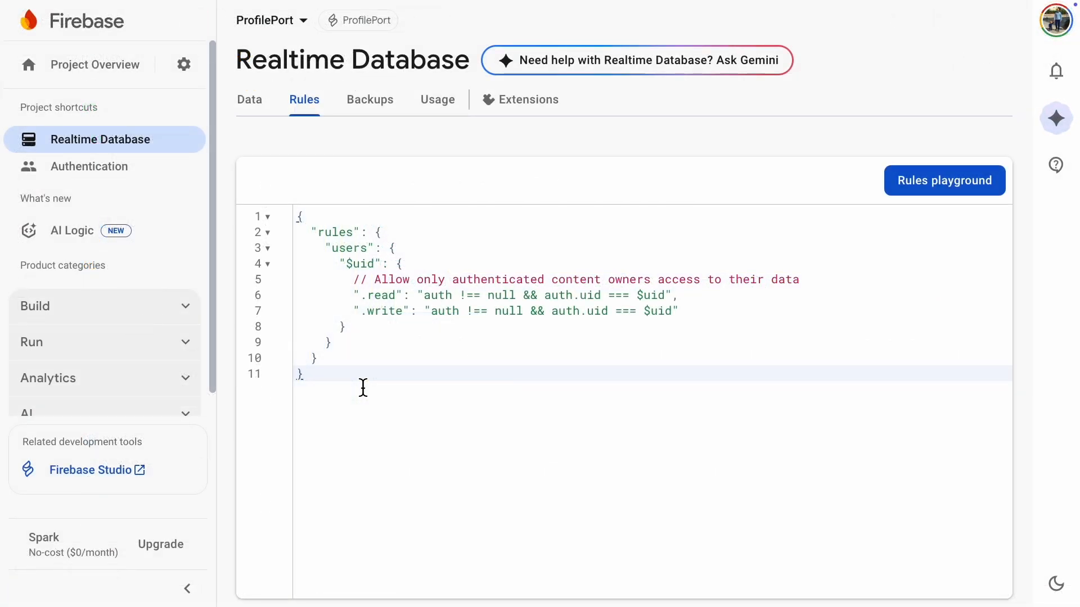
{"action": "key", "text": "ctrl+a"}
{"action": "key", "text": "Delete"}
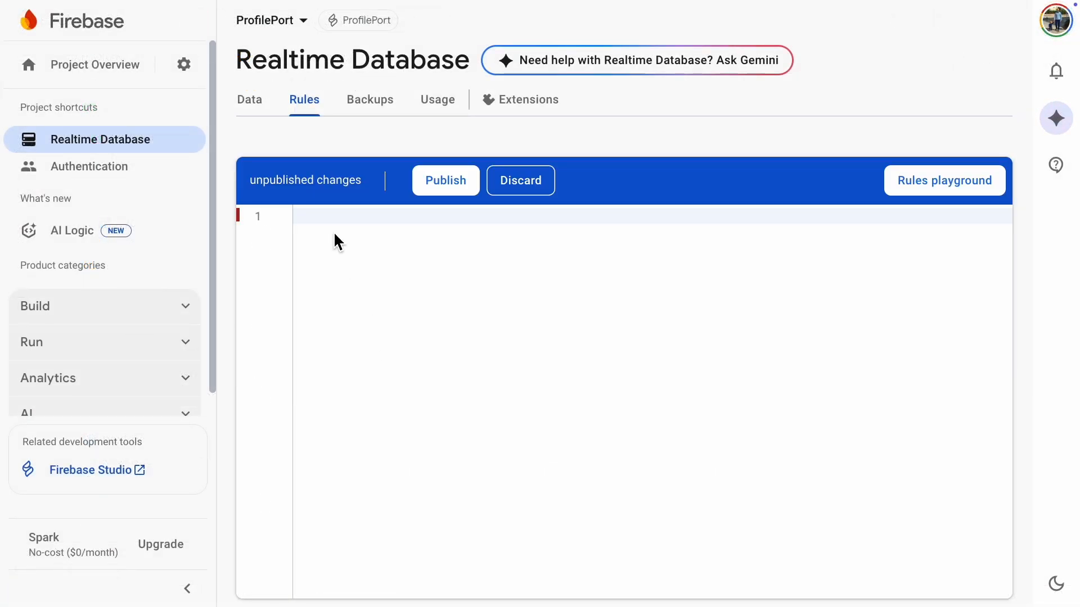
{"action": "right_click", "coordinate": [330, 215]}
{"action": "left_click", "coordinate": [362, 295]}
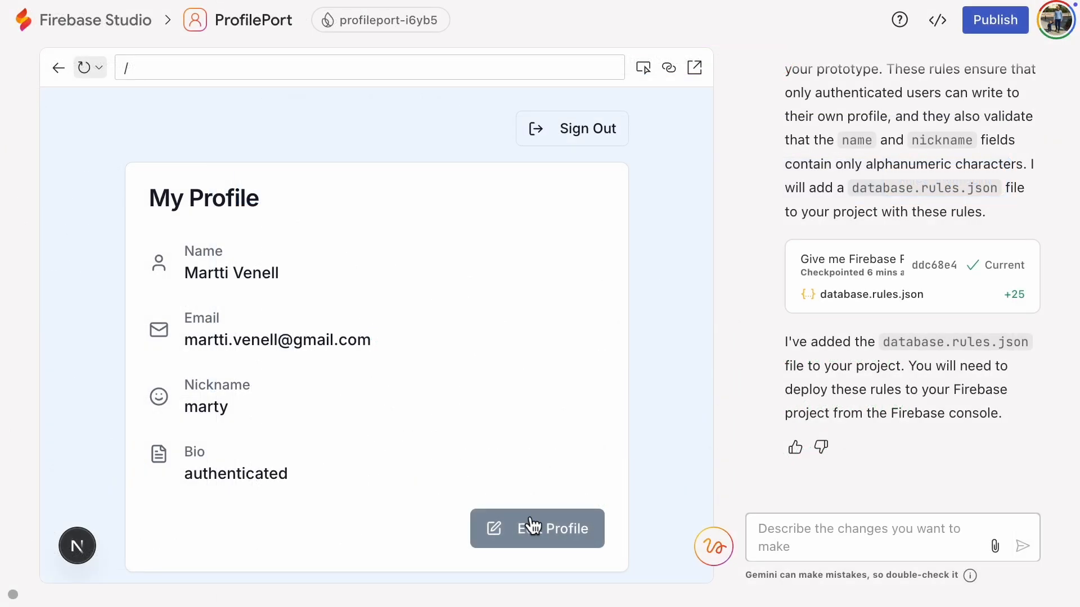
Step: In the Firebase Studio preview, try to save the profile with the nickname !"#"%#€% and open the issue details
{"action": "left_click", "coordinate": [531, 526]}
{"action": "scroll", "coordinate": [309, 467], "scroll_direction": "down", "scroll_amount": 1}
{"action": "left_click", "coordinate": [267, 429]}
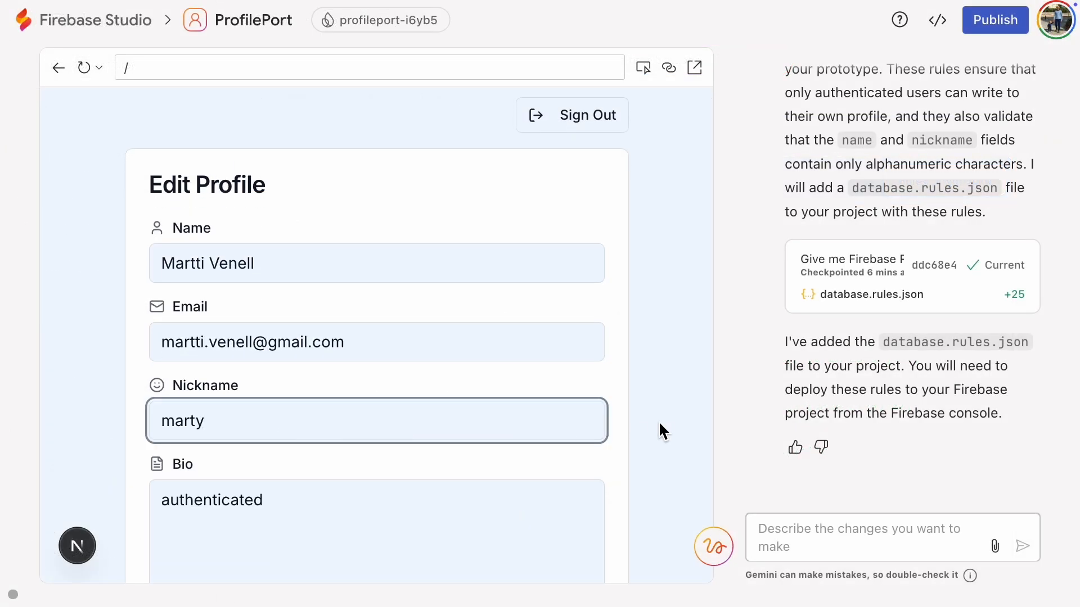
{"action": "key", "text": "BackSpace"}
{"action": "key", "text": "BackSpace"}
{"action": "key", "text": "BackSpace"}
{"action": "key", "text": "BackSpace"}
{"action": "key", "text": "BackSpace"}
{"action": "type", "text": "!\"#\"%#€%"}
{"action": "scroll", "coordinate": [619, 424], "scroll_direction": "down", "scroll_amount": 3}
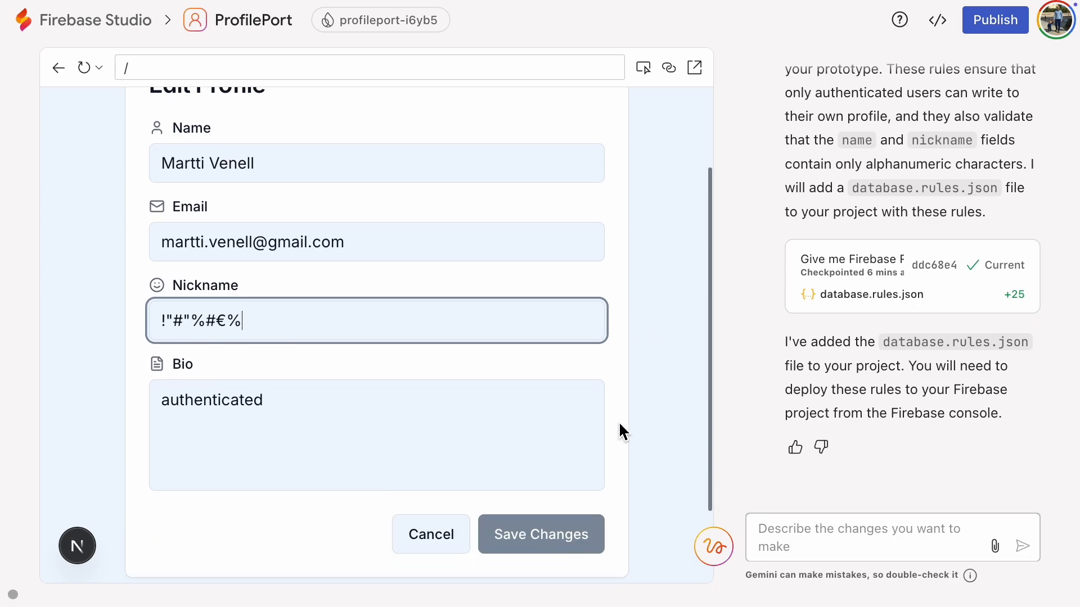
{"action": "left_click", "coordinate": [534, 467]}
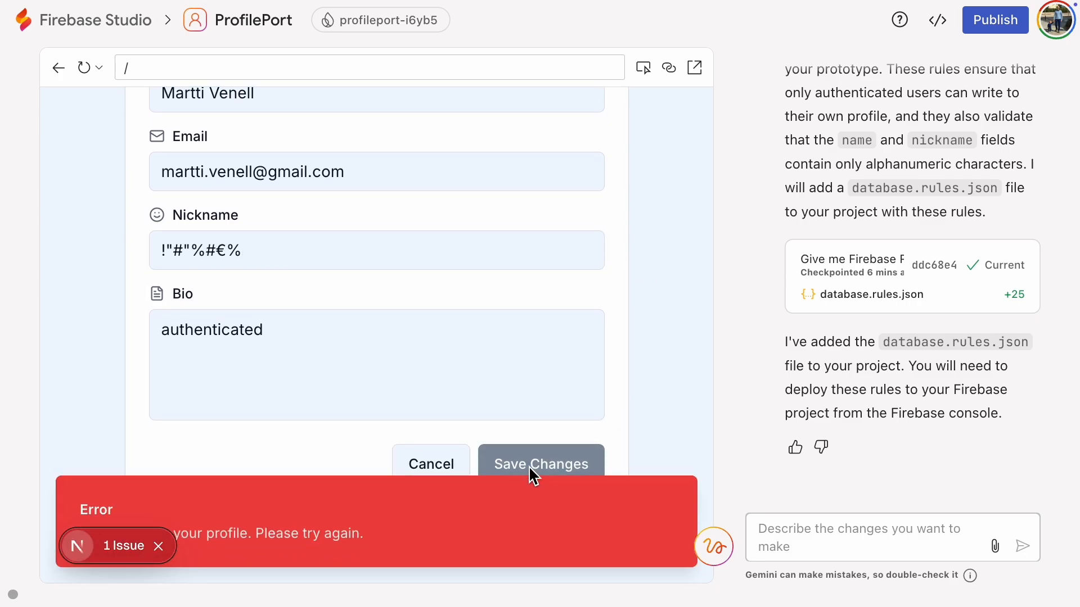
{"action": "left_click", "coordinate": [122, 548]}
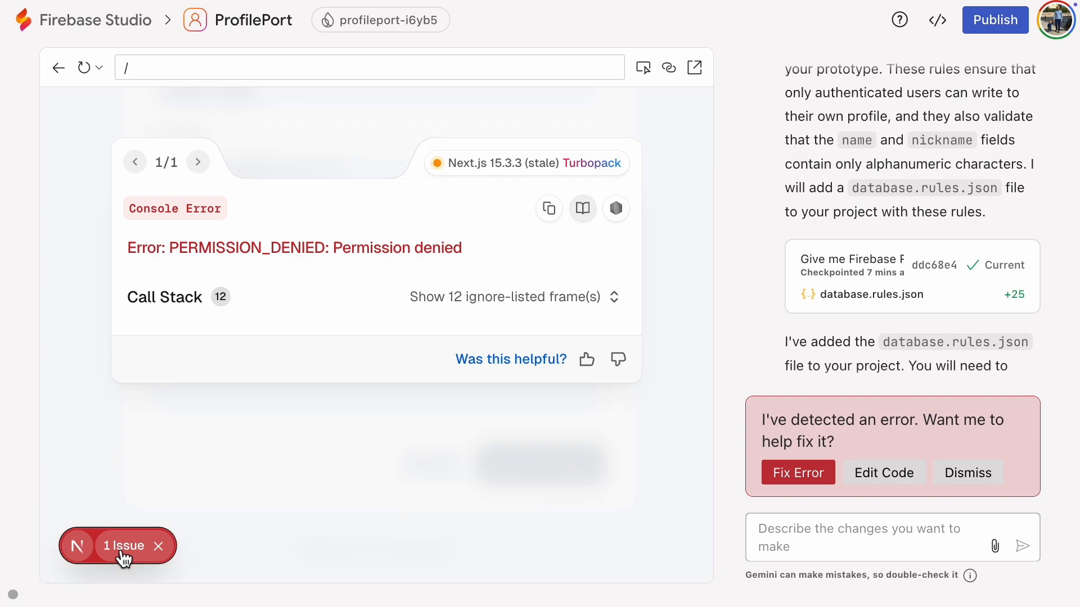
Step: In the Firebase documentation, open the Index Data page from the Realtime Database section on Security & Rules
{"action": "mouse_move", "coordinate": [401, 163]}
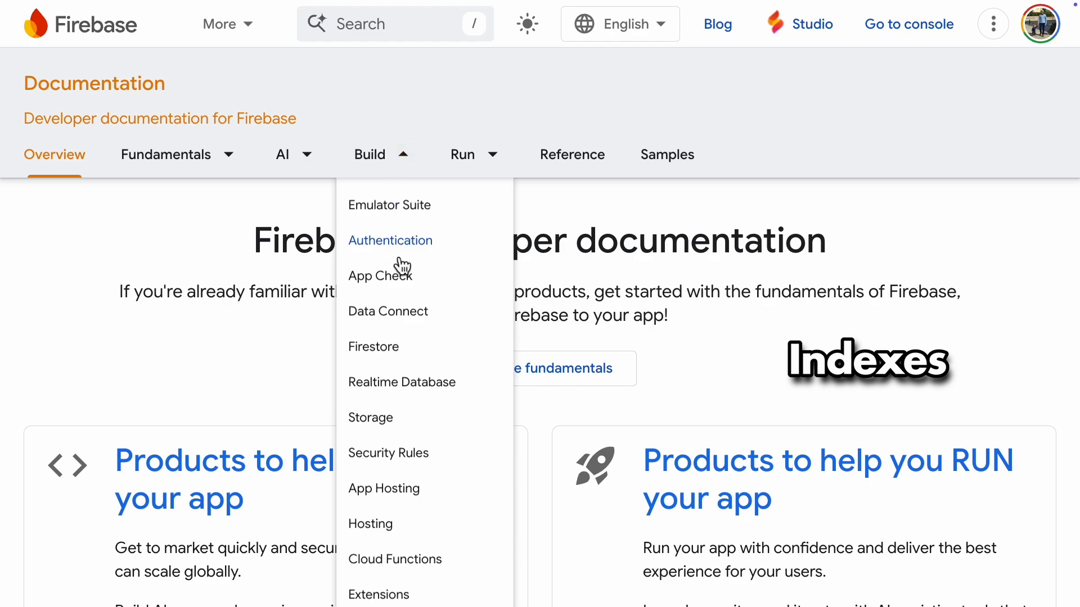
{"action": "left_click", "coordinate": [428, 385]}
{"action": "scroll", "coordinate": [186, 405], "scroll_direction": "down", "scroll_amount": 3}
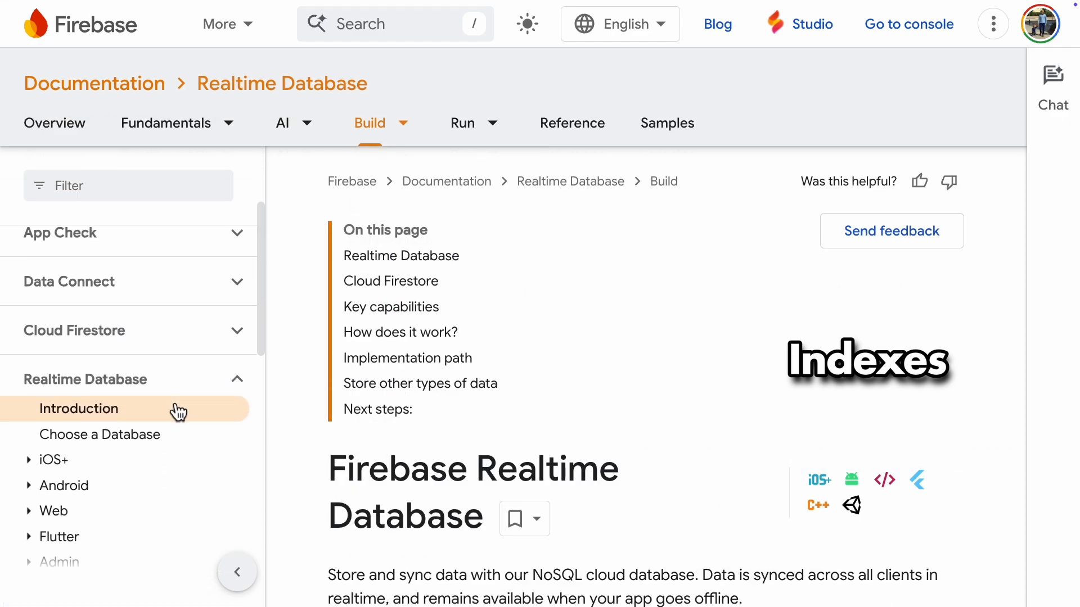
{"action": "scroll", "coordinate": [176, 410], "scroll_direction": "down", "scroll_amount": 5}
{"action": "left_click", "coordinate": [139, 411]}
{"action": "scroll", "coordinate": [168, 450], "scroll_direction": "down", "scroll_amount": 1}
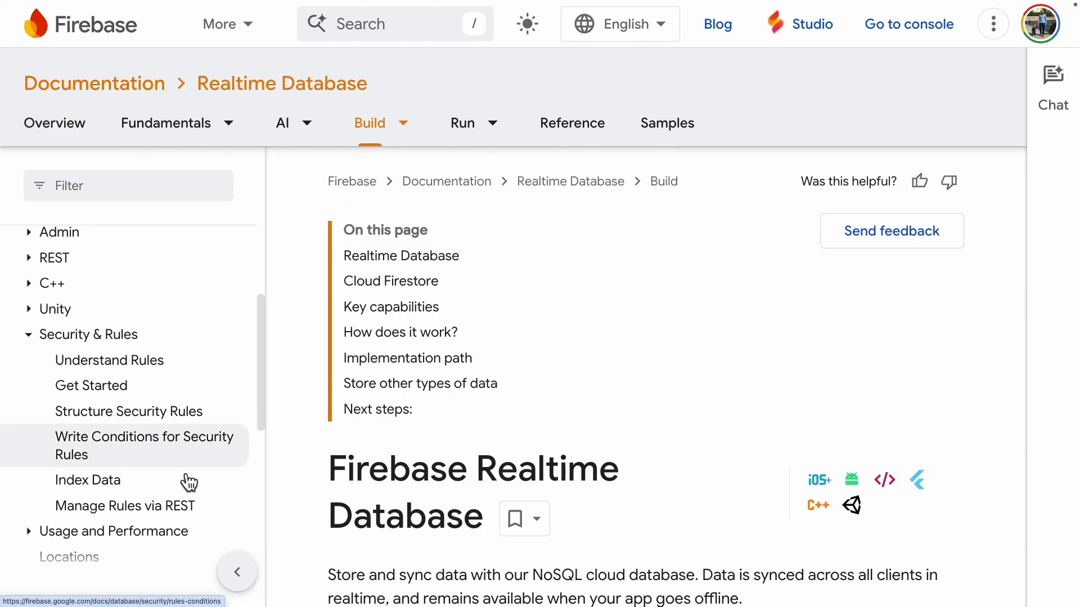
{"action": "scroll", "coordinate": [186, 481], "scroll_direction": "down", "scroll_amount": 1}
{"action": "left_click", "coordinate": [176, 478]}
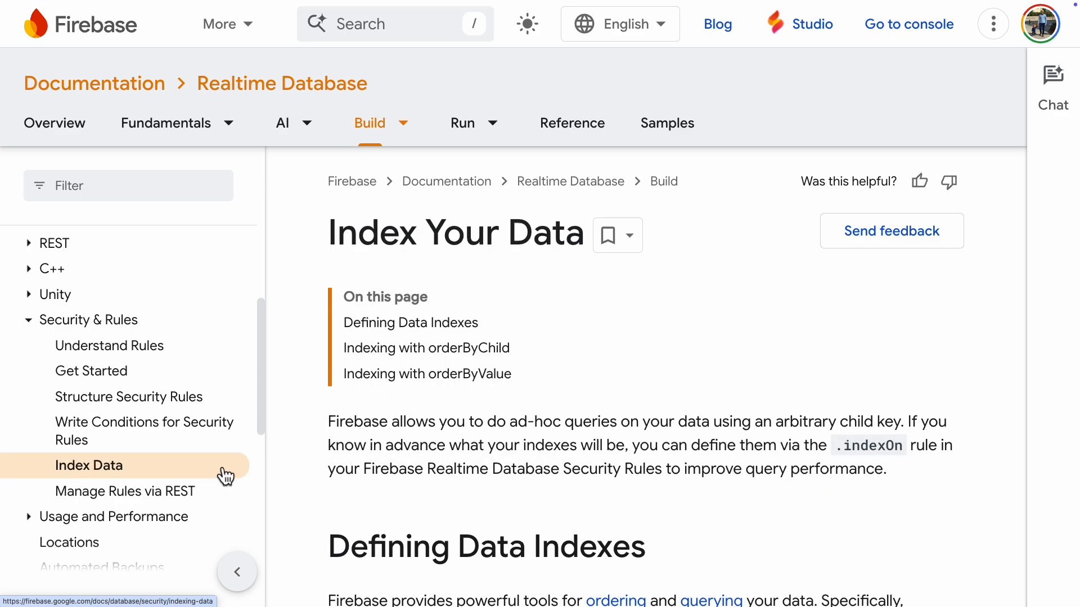
Step: Examine the Index Your Data page for the purpose of the .indexOn rule and its dinosaur example with orderByChild()
{"action": "scroll", "coordinate": [791, 520], "scroll_direction": "down", "scroll_amount": 2}
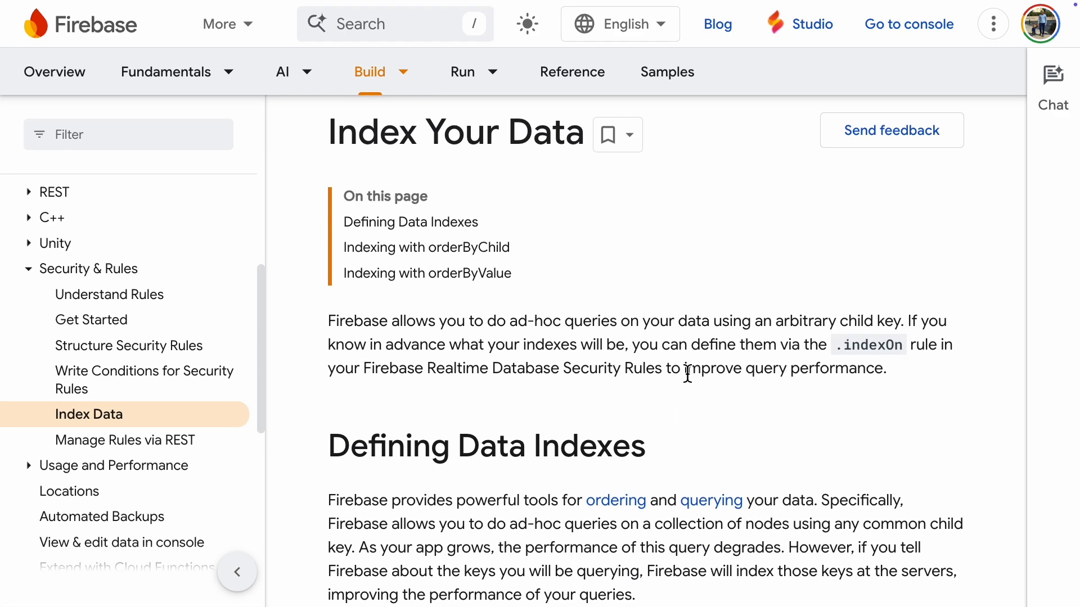
{"action": "left_click_drag", "start_coordinate": [684, 369], "coordinate": [884, 370]}
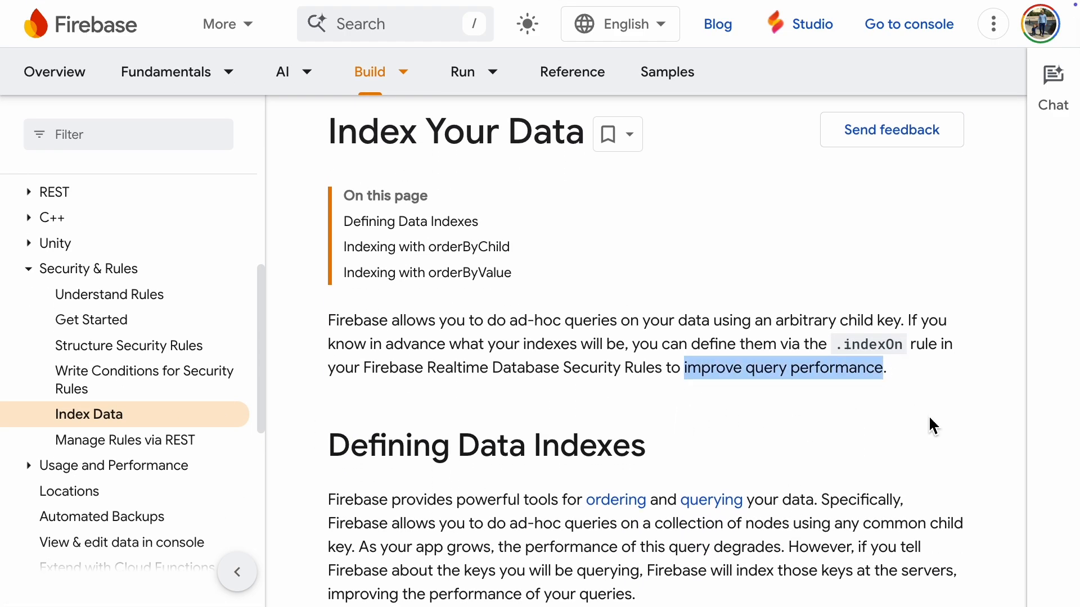
{"action": "scroll", "coordinate": [849, 420], "scroll_direction": "down", "scroll_amount": 10}
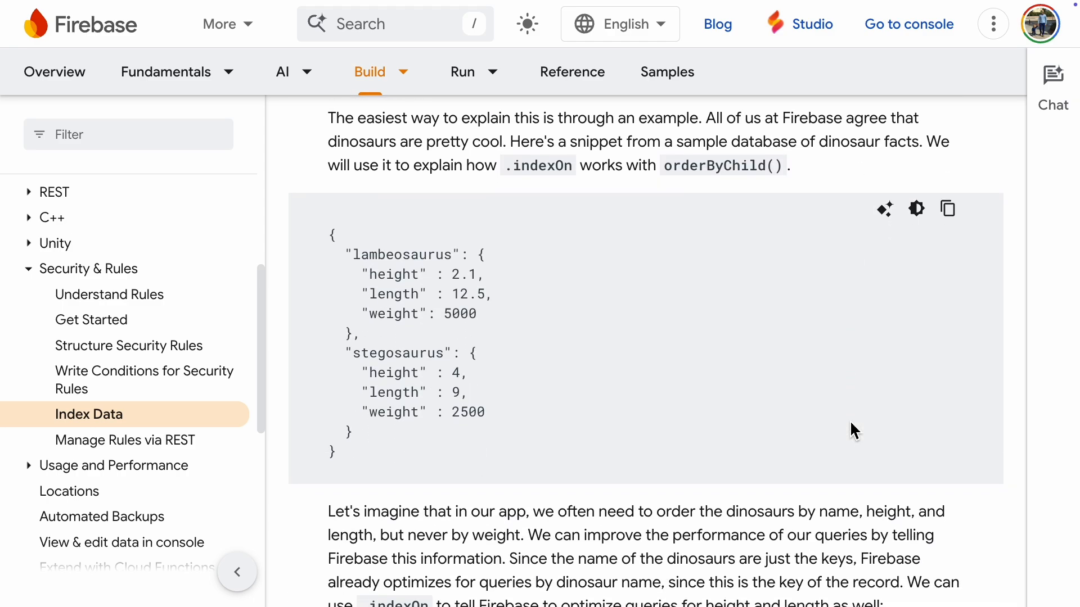
{"action": "scroll", "coordinate": [853, 431], "scroll_direction": "down", "scroll_amount": 7}
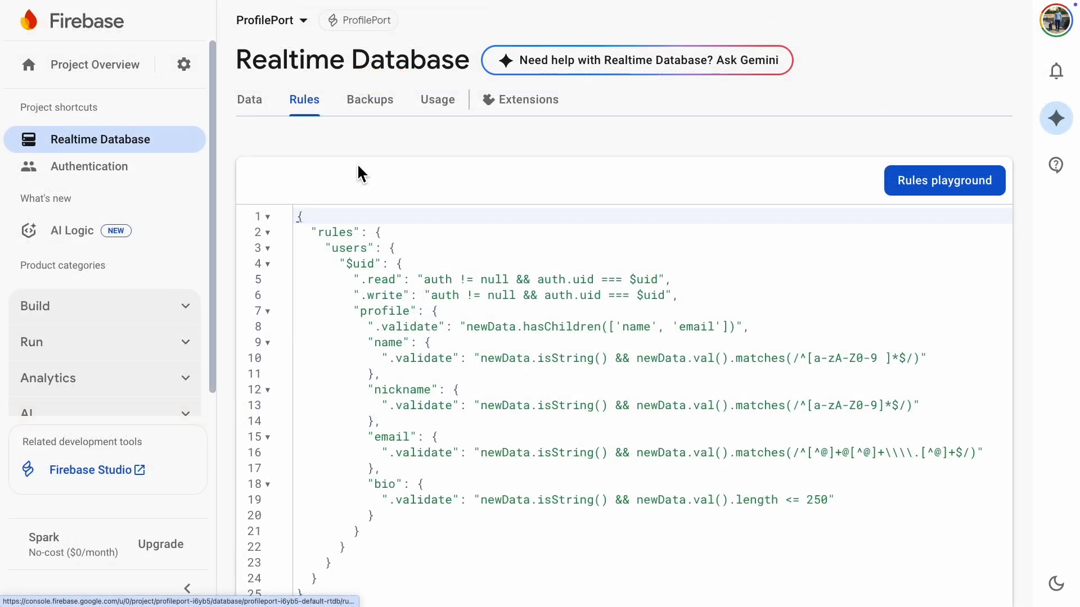
Step: In the Firebase console's Realtime Database rules, add a "status_posts" block directly above "users"
{"action": "left_click", "coordinate": [390, 232]}
{"action": "key", "text": "Return"}
{"action": "type", "text": "\""}
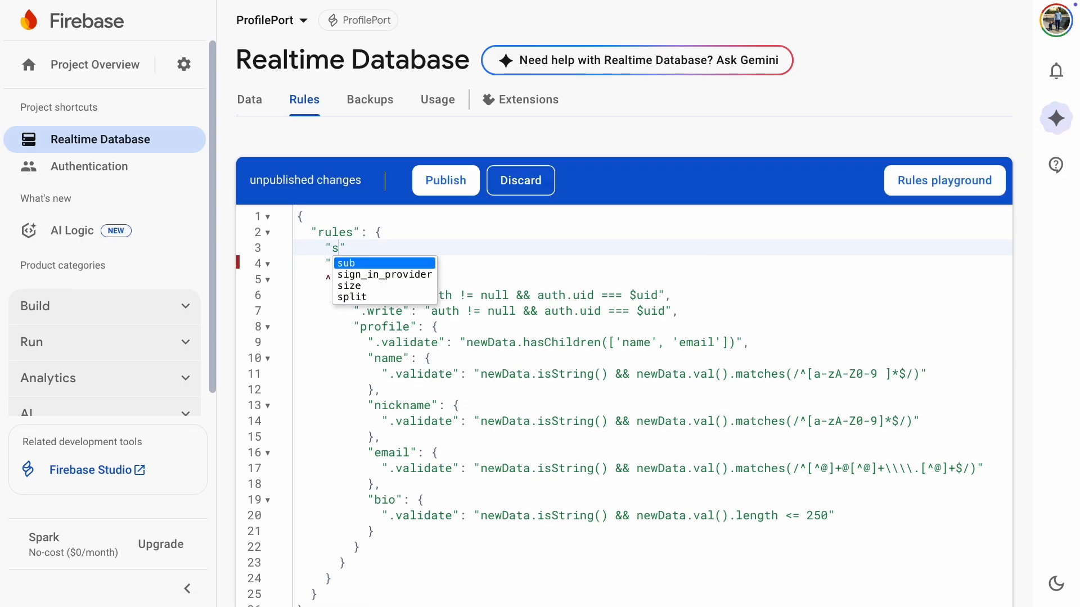
{"action": "type", "text": "status_posts\": {"}
{"action": "key", "text": "Return"}
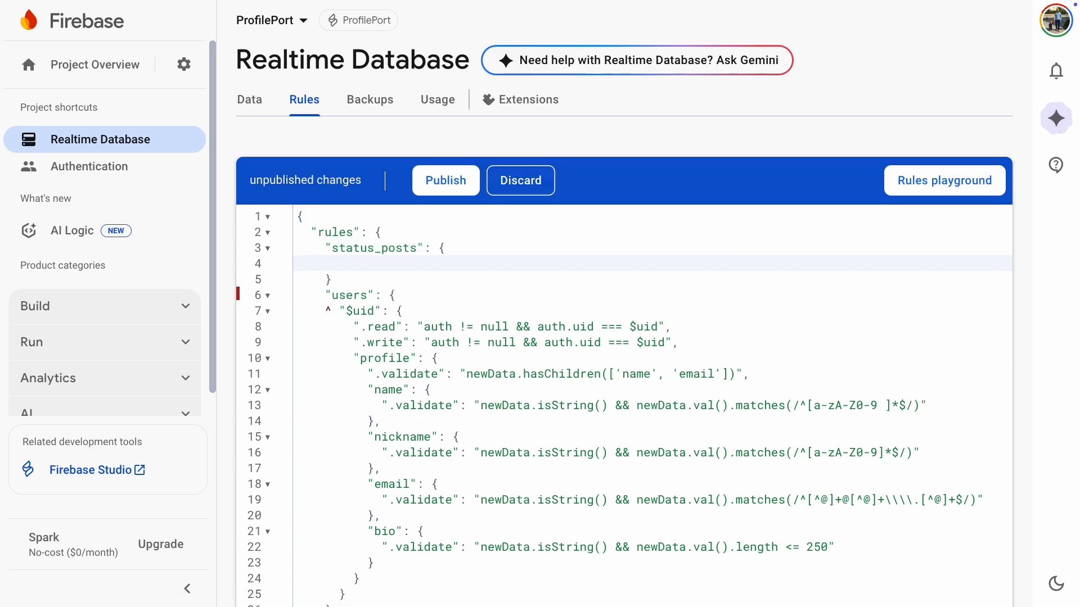
Step: Give status_posts .read and .write rules of "auth != null", separate the block from "users" with a comma, and publish the rules
{"action": "type", "text": "\".read\": \"auth"}
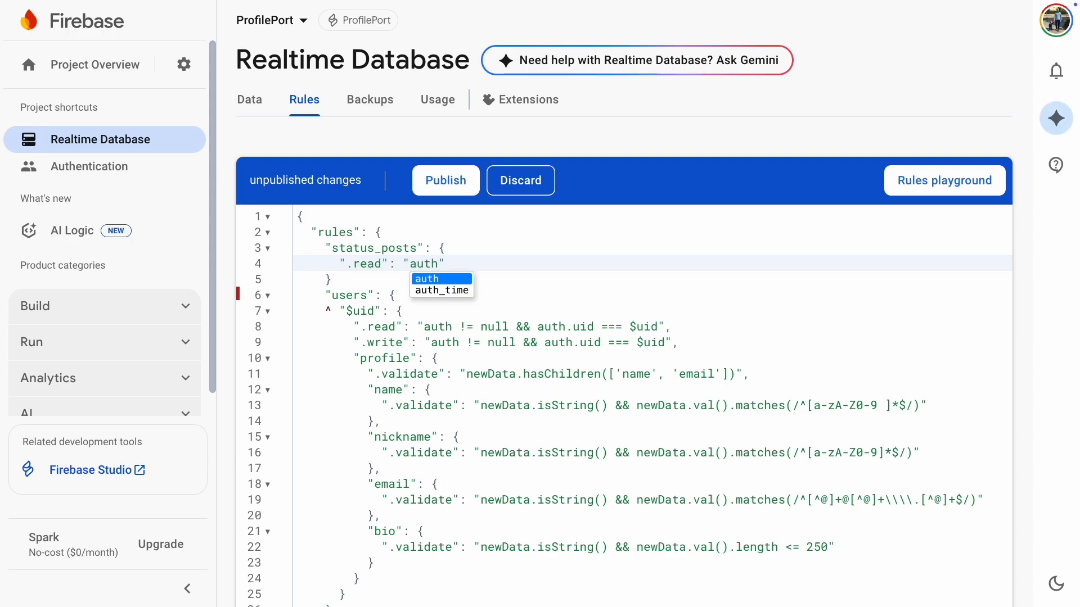
{"action": "type", "text": " != null\","}
{"action": "key", "text": "Return"}
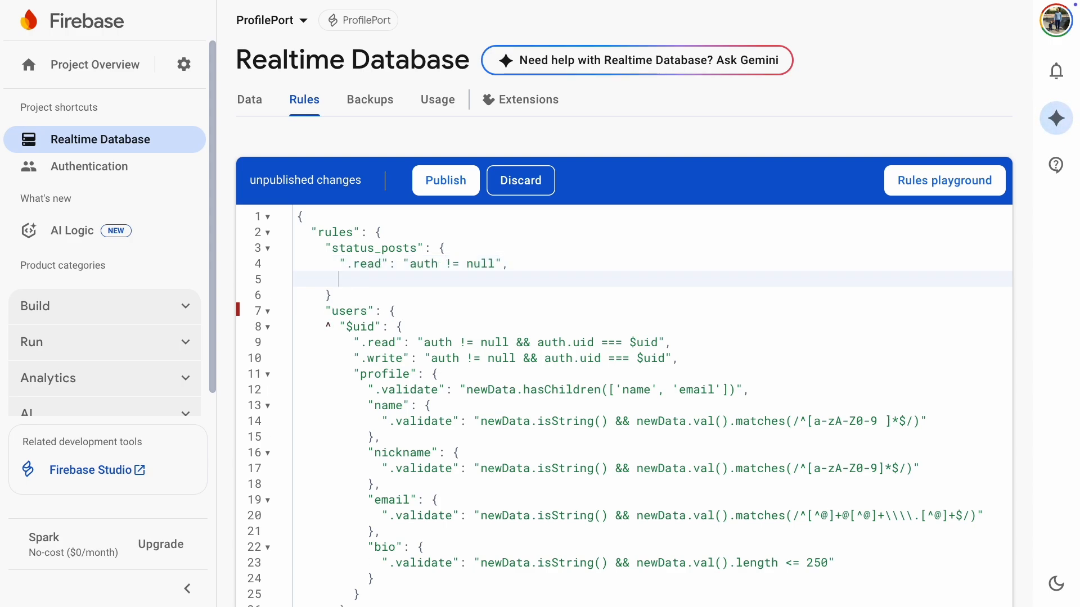
{"action": "type", "text": "\".write\": \"auth != null\""}
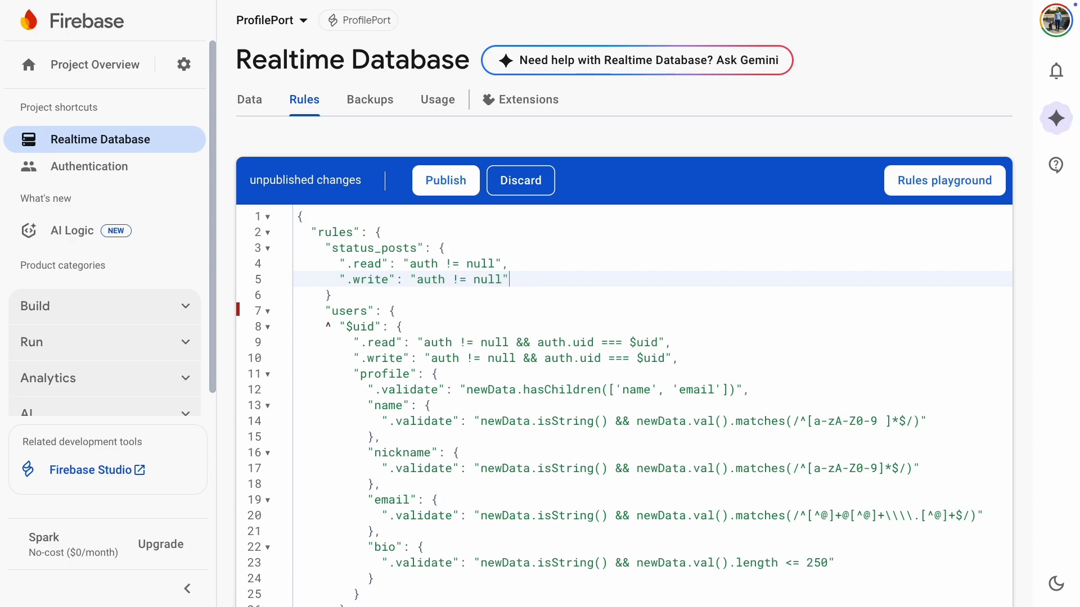
{"action": "left_click", "coordinate": [310, 296]}
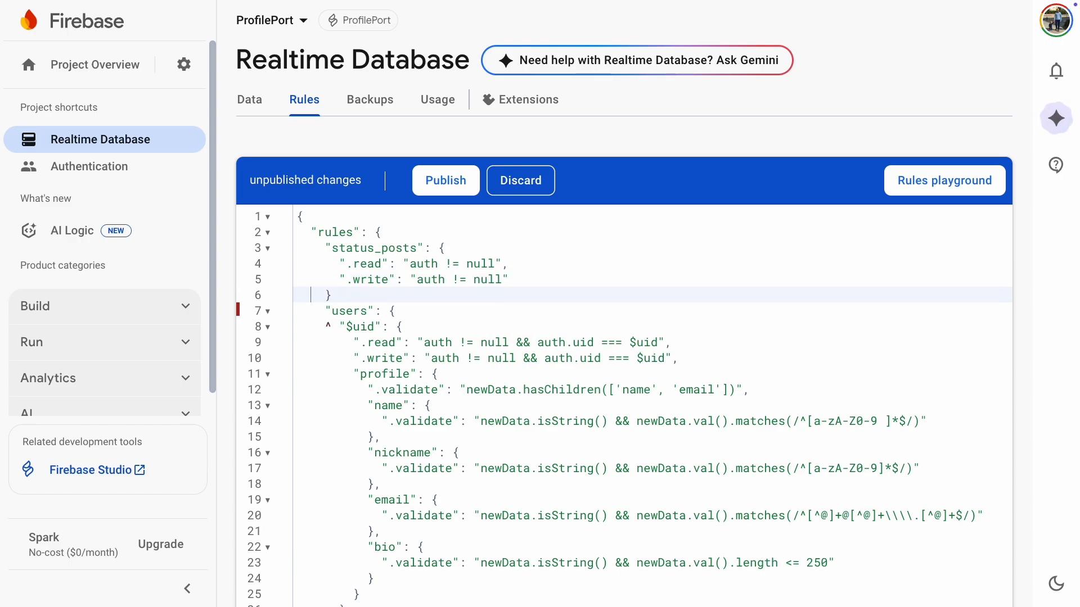
{"action": "left_click", "coordinate": [448, 190]}
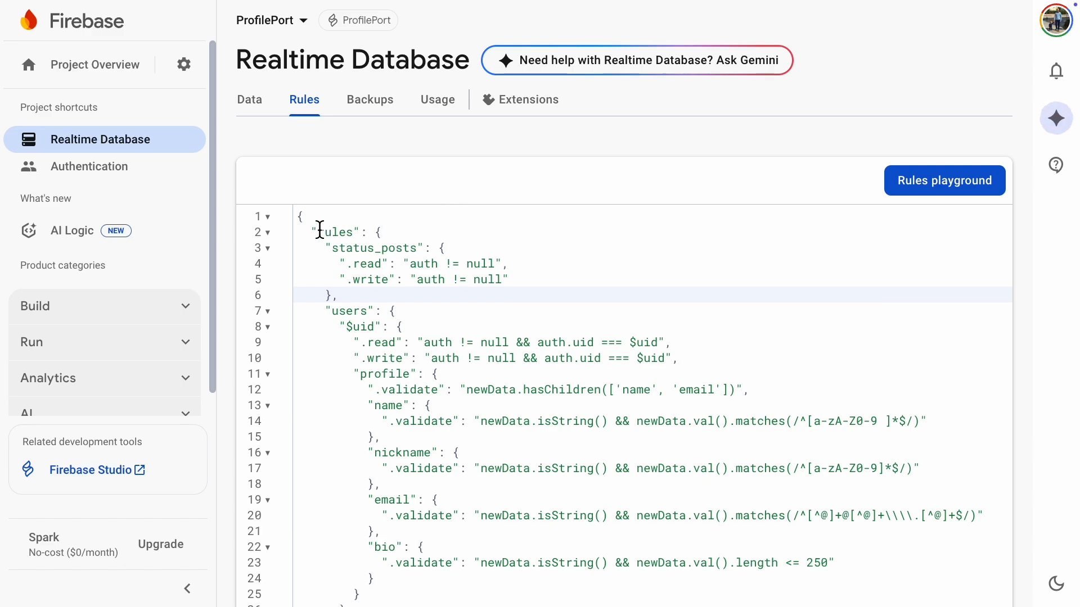
Step: Ask Gemini in Firebase Studio to add a status field that saves the status and username to status_posts, including the copied database rules
{"action": "left_click_drag", "start_coordinate": [299, 216], "coordinate": [374, 588]}
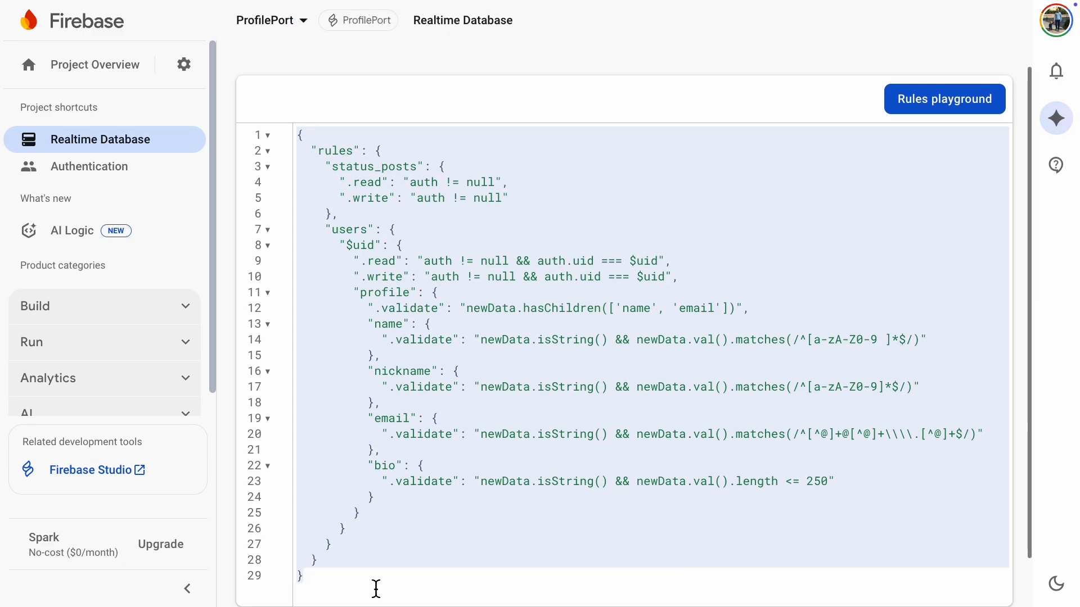
{"action": "right_click", "coordinate": [490, 377]}
{"action": "left_click", "coordinate": [516, 390]}
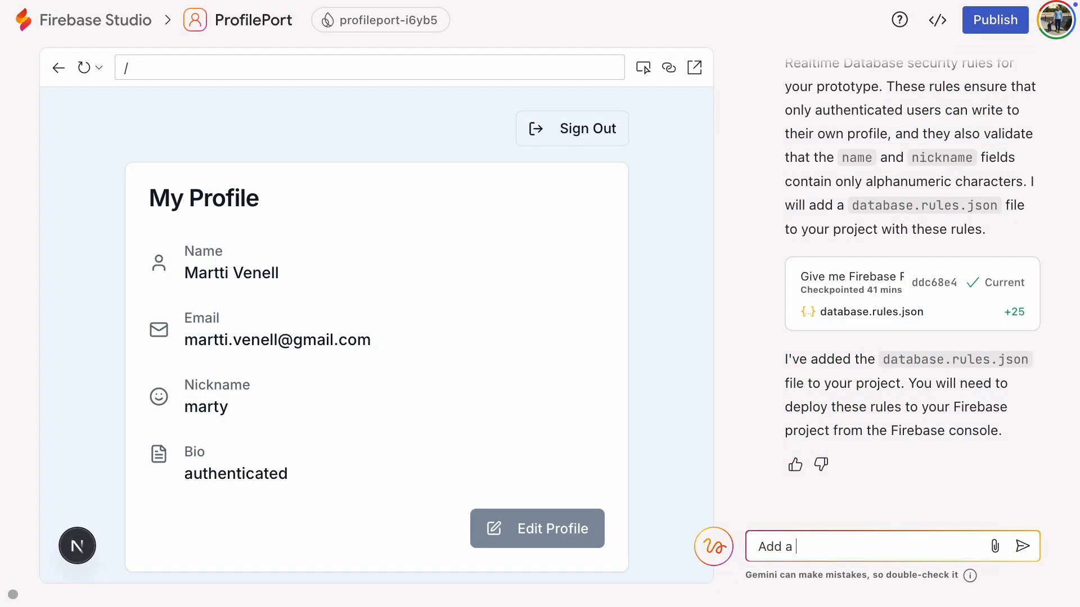
{"action": "type", "text": "status field and wh"}
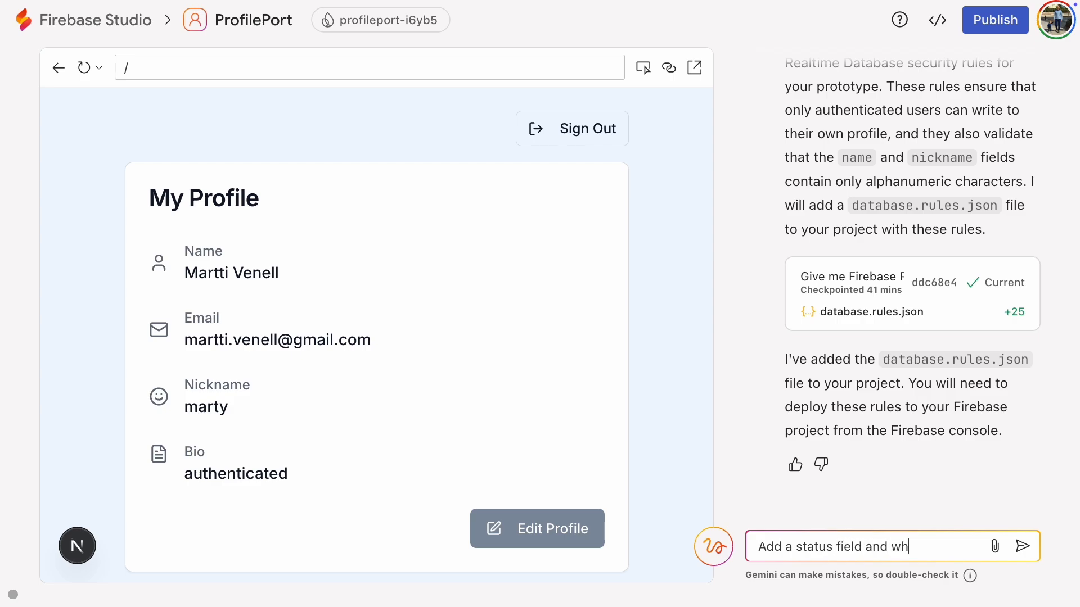
{"action": "type", "text": "en the user adds a status, the status "}
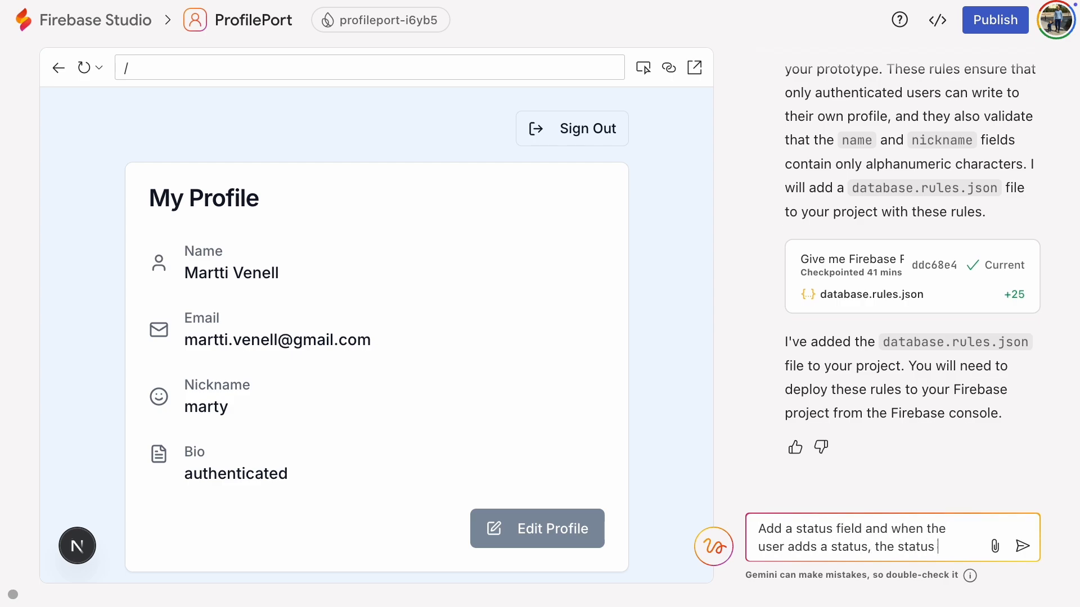
{"action": "type", "text": "and username are saved to"}
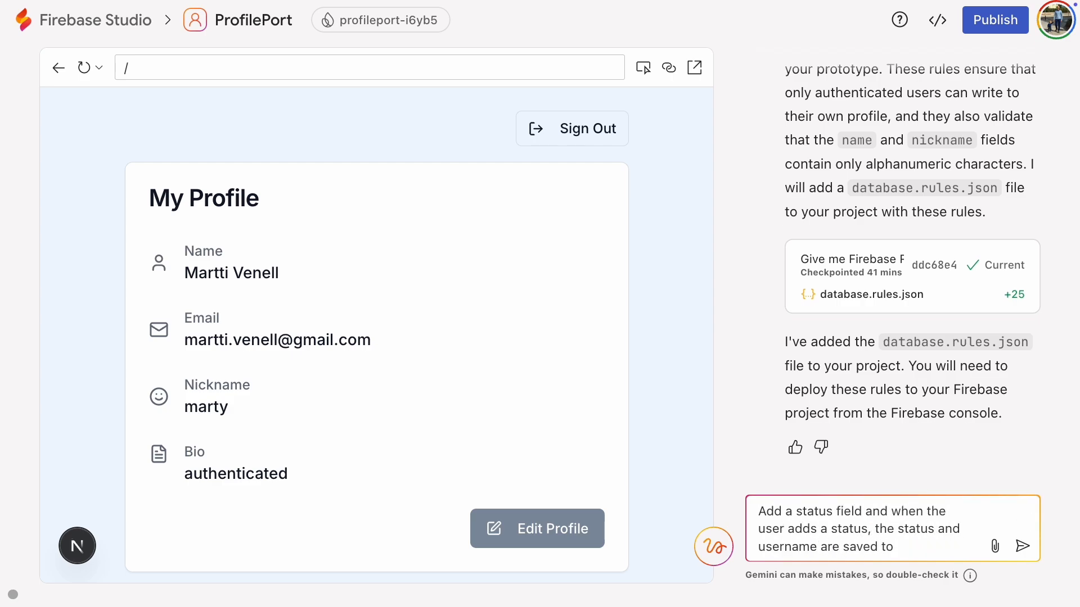
{"action": "type", "text": " status_posts."}
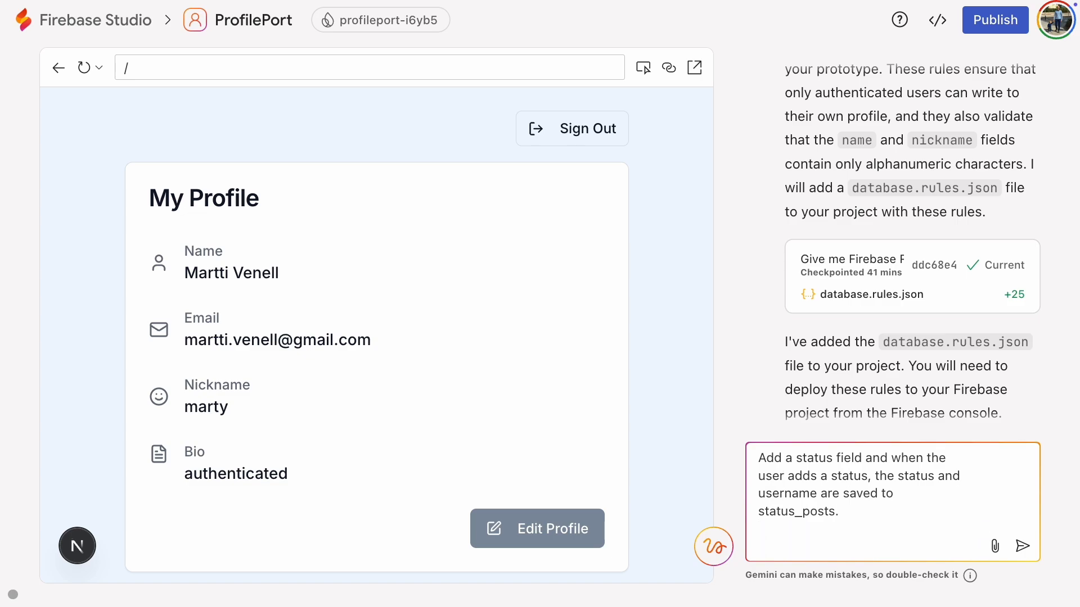
{"action": "right_click", "coordinate": [773, 551]}
{"action": "left_click", "coordinate": [799, 449]}
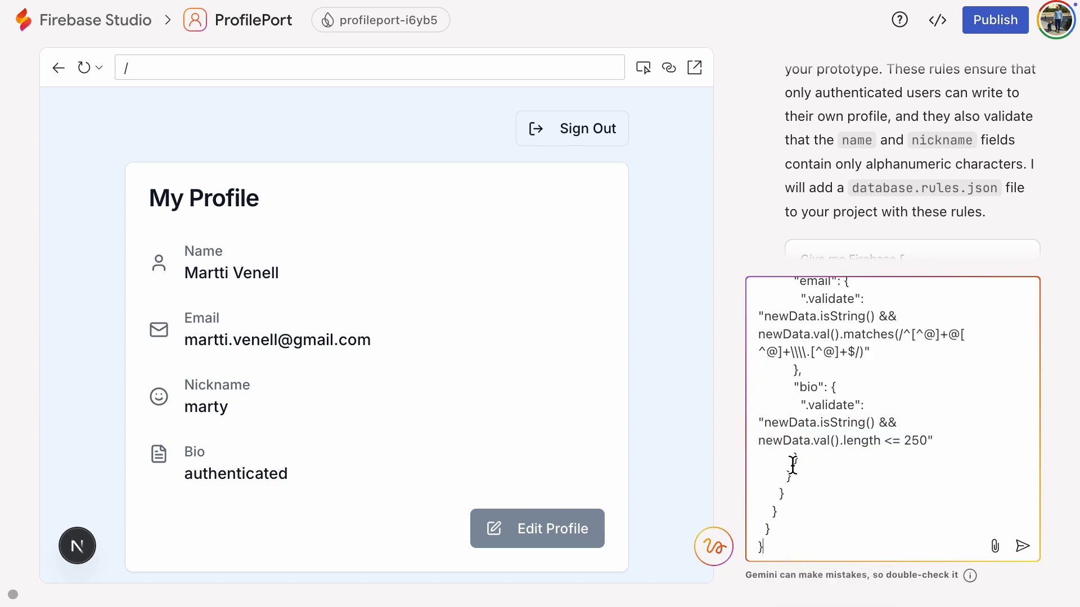
{"action": "left_click", "coordinate": [1022, 546]}
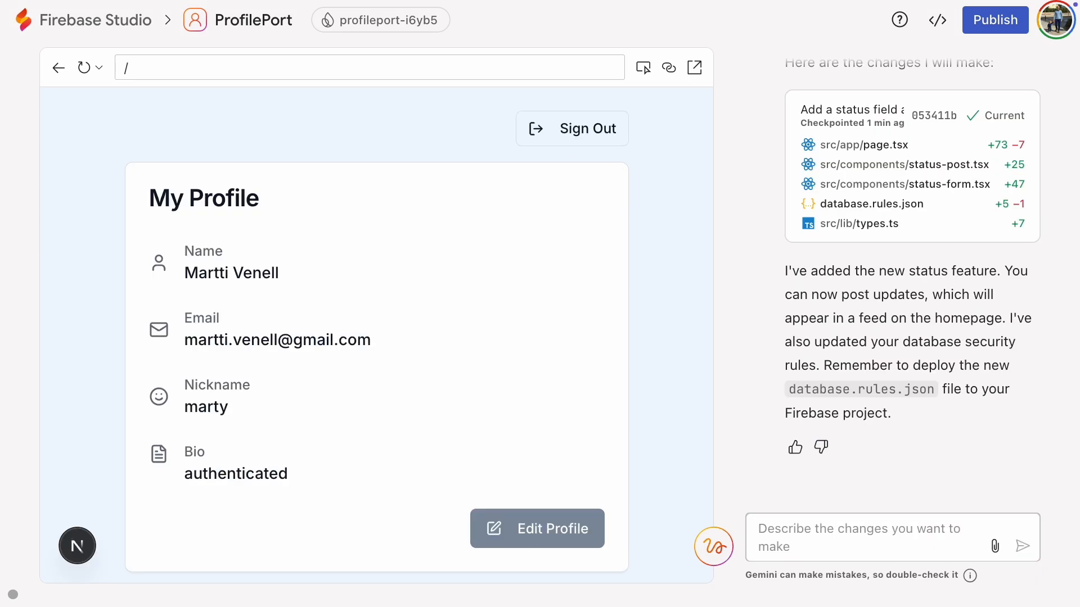
Step: Post the status update "Just coding." from the Share an Update form in the app preview
{"action": "scroll", "coordinate": [311, 397], "scroll_direction": "down", "scroll_amount": 5}
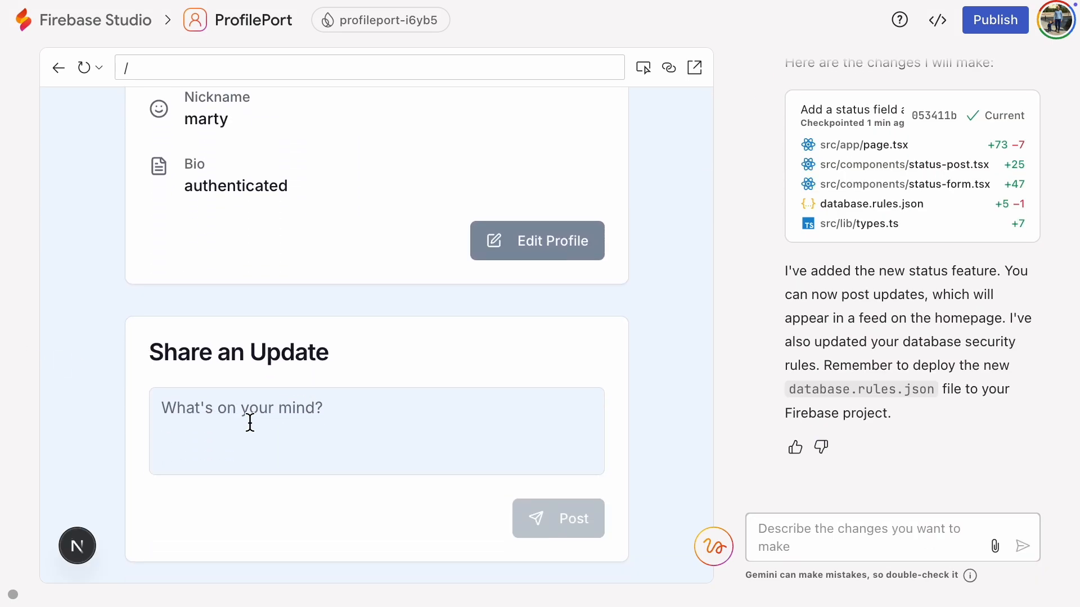
{"action": "left_click", "coordinate": [249, 422]}
{"action": "type", "text": "Just coding."}
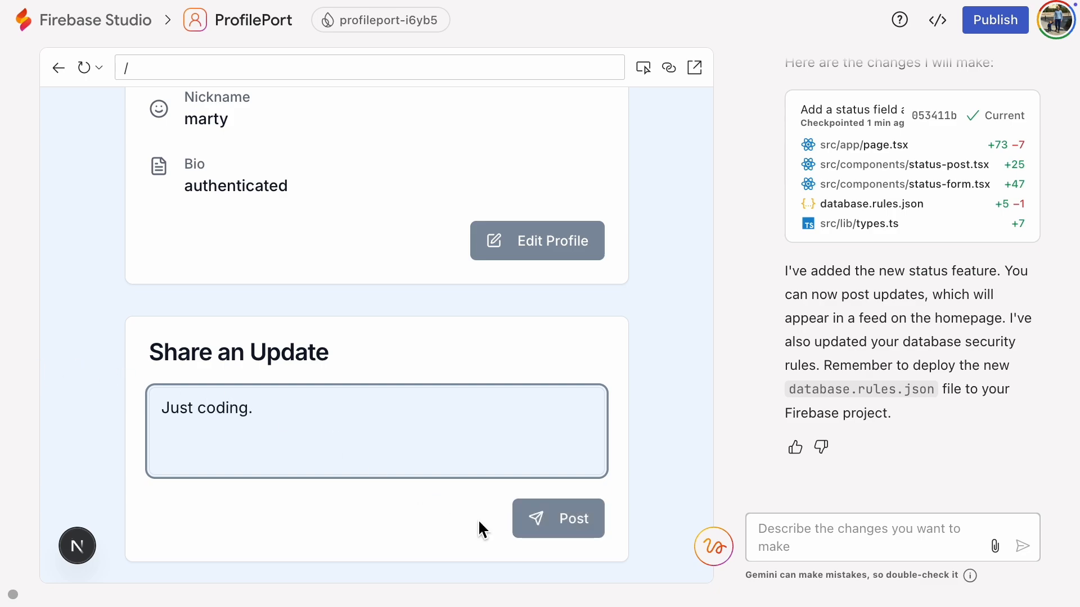
{"action": "left_click", "coordinate": [555, 526]}
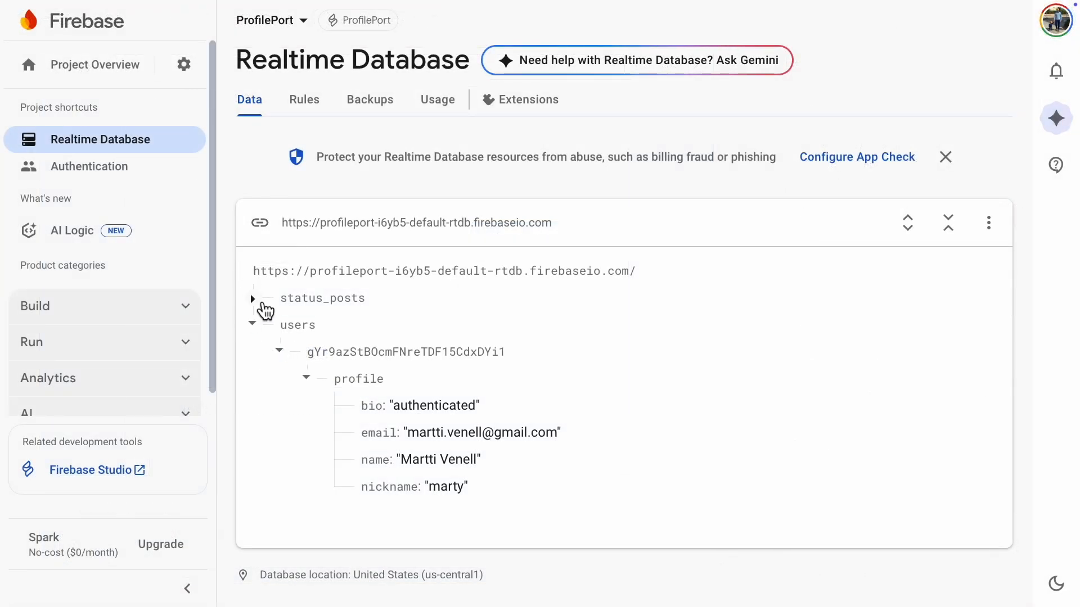
Step: Switch to the Realtime Database data in the Firebase console and expand status_posts to check the new post's fields
{"action": "left_click", "coordinate": [261, 304]}
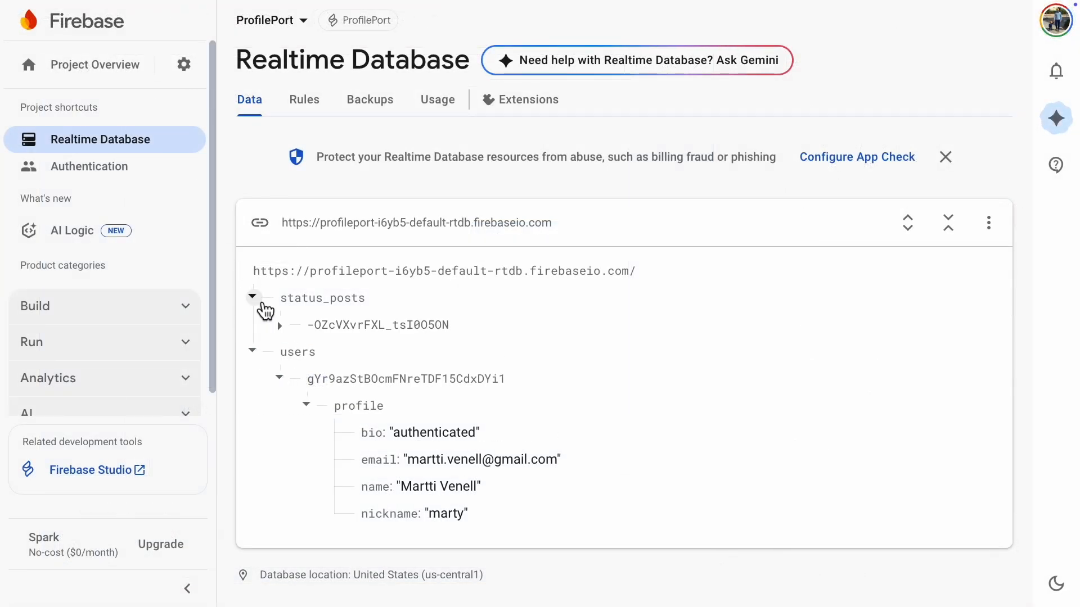
{"action": "left_click", "coordinate": [287, 334]}
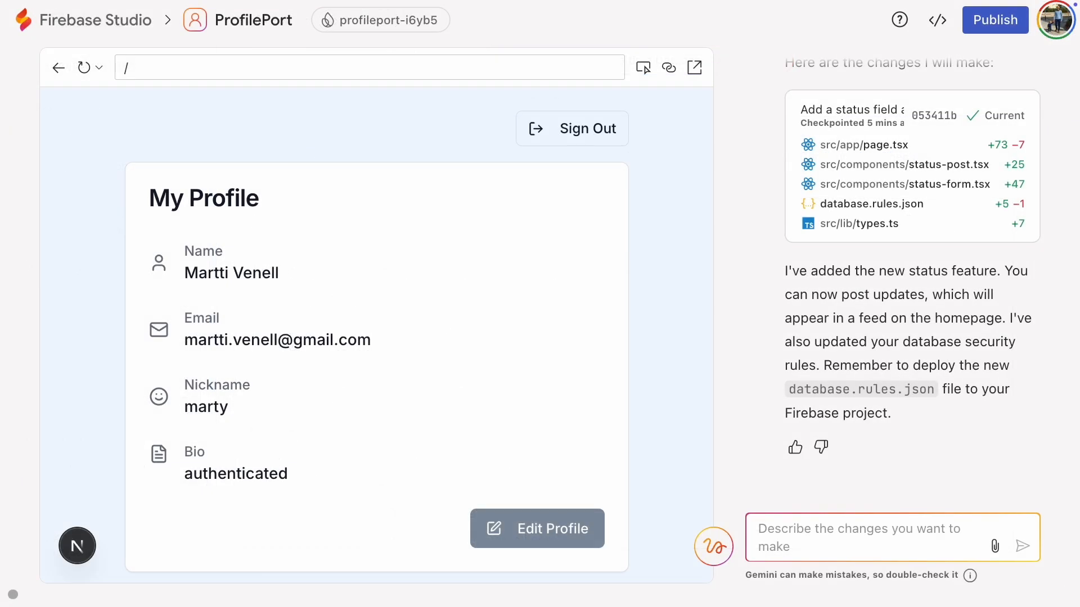
Step: Switch to Firebase Studio, ask Gemini for a button opening another page with all users' status posts, and open the new feed
{"action": "type", "text": "Add"}
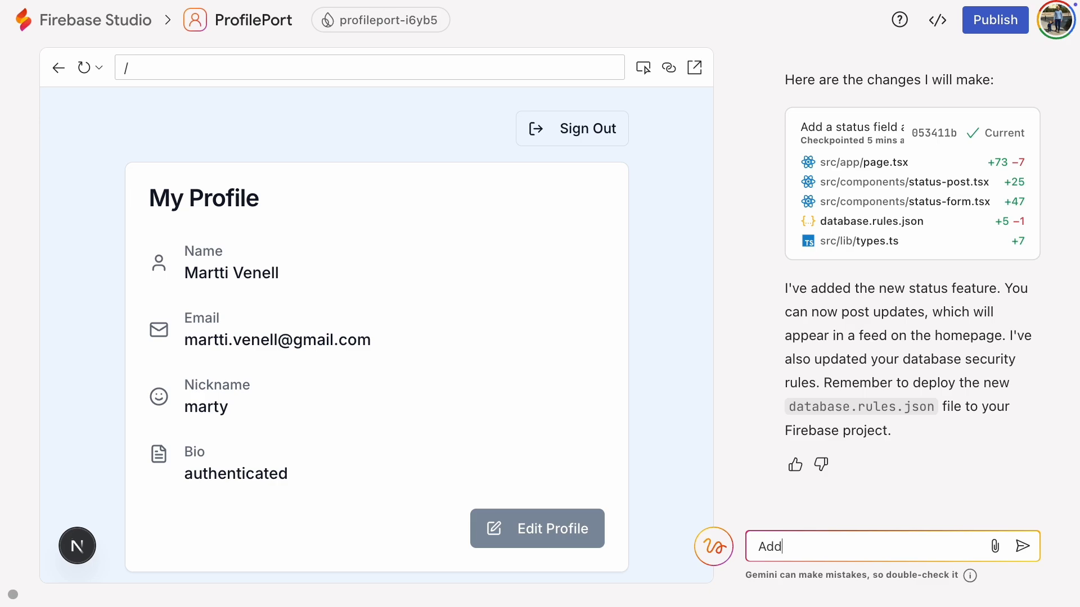
{"action": "type", "text": " a button that opens another page, where you"}
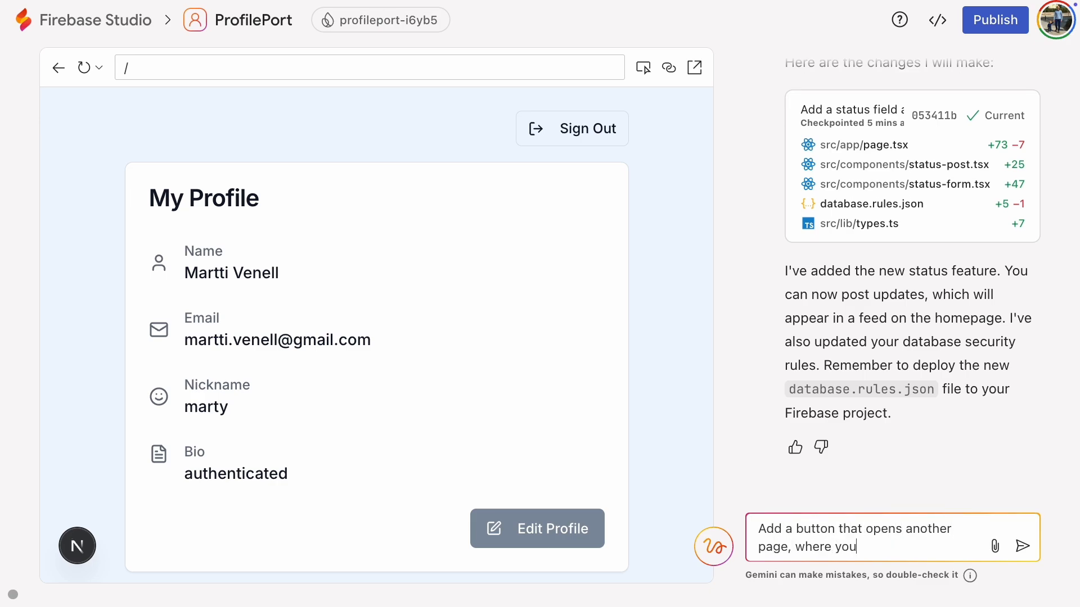
{"action": "type", "text": " can view the status posts of all the users."}
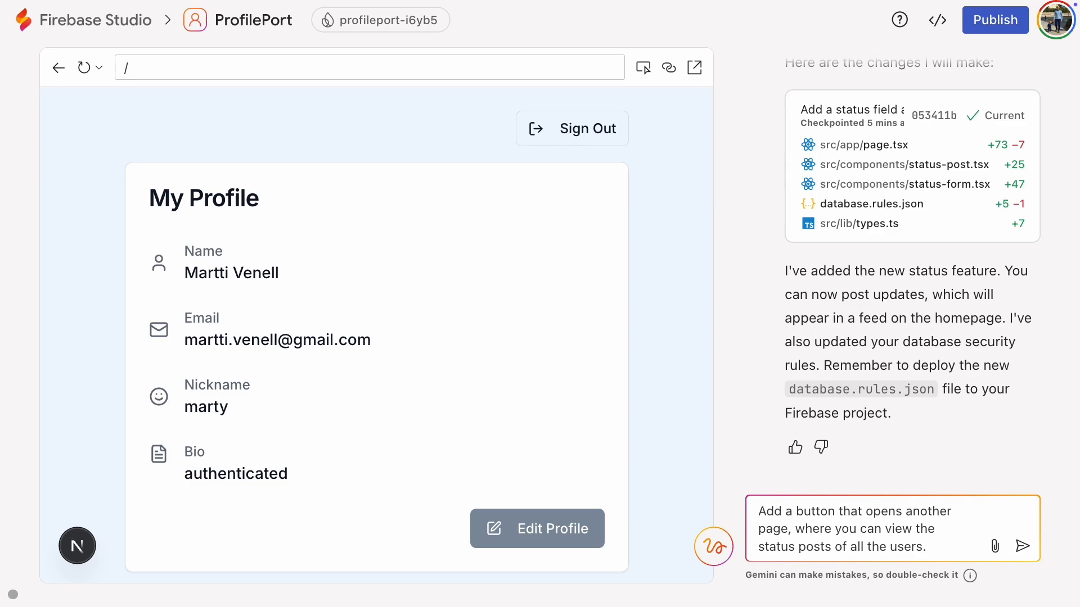
{"action": "key", "text": "Return"}
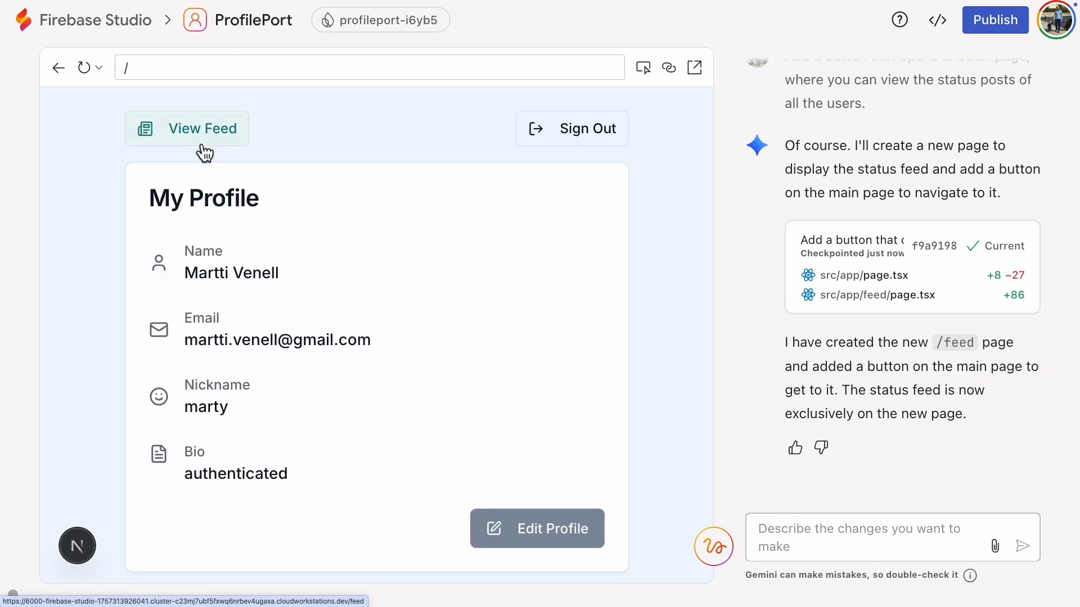
{"action": "left_click", "coordinate": [203, 135]}
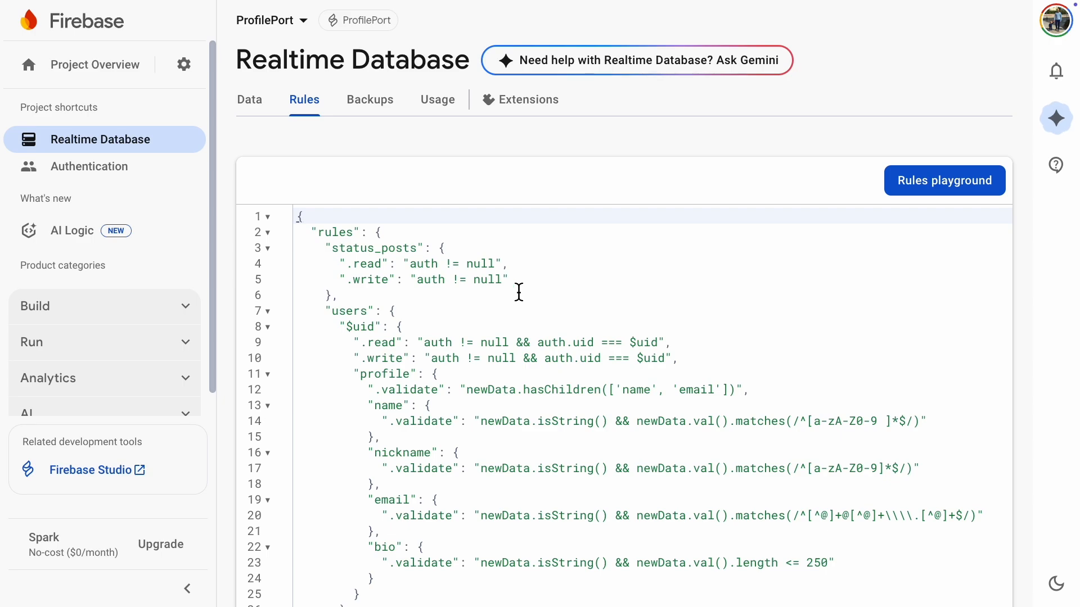
Step: In the Firebase console's Realtime Database rules, add ".indexOn": ["timestamp", "username"] to status_posts after its .write rule
{"action": "left_click", "coordinate": [512, 290]}
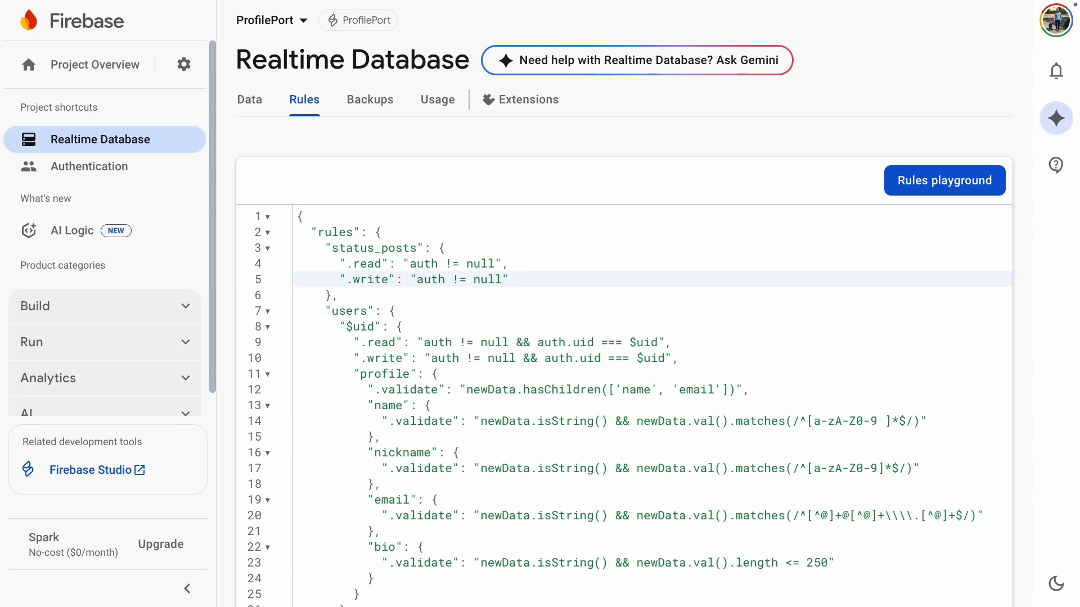
{"action": "type", "text": ","}
{"action": "key", "text": "Return"}
{"action": "type", "text": "\".indexOn\""}
{"action": "type", "text": ": [\""}
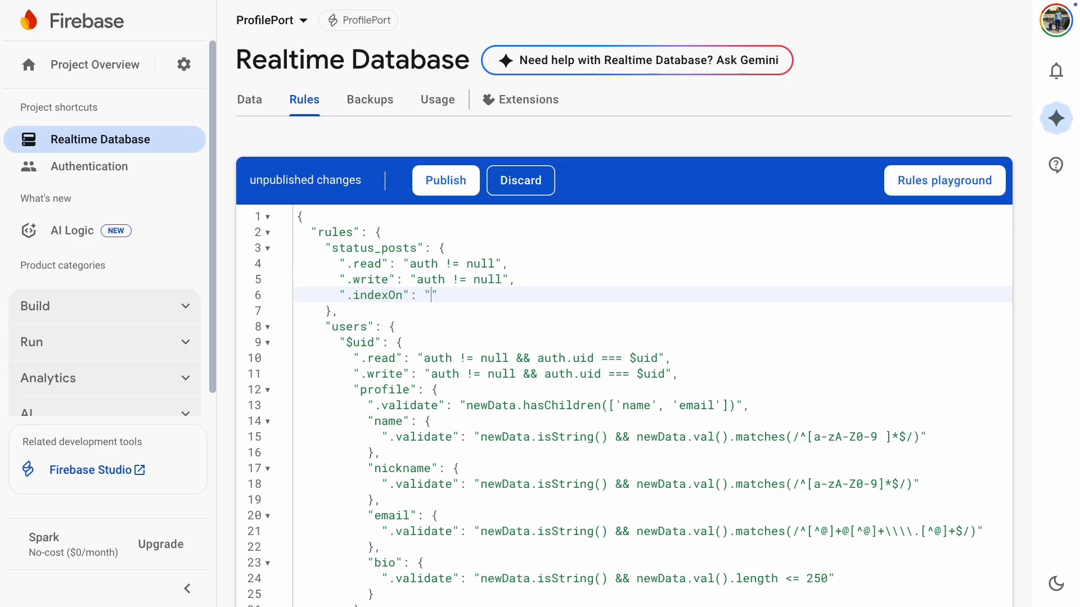
{"action": "key", "text": "BackSpace"}
{"action": "type", "text": "[\"timesp"}
{"action": "key", "text": "BackSpace"}
{"action": "type", "text": "tamp\", \"username\""}
{"action": "key", "text": "Down"}
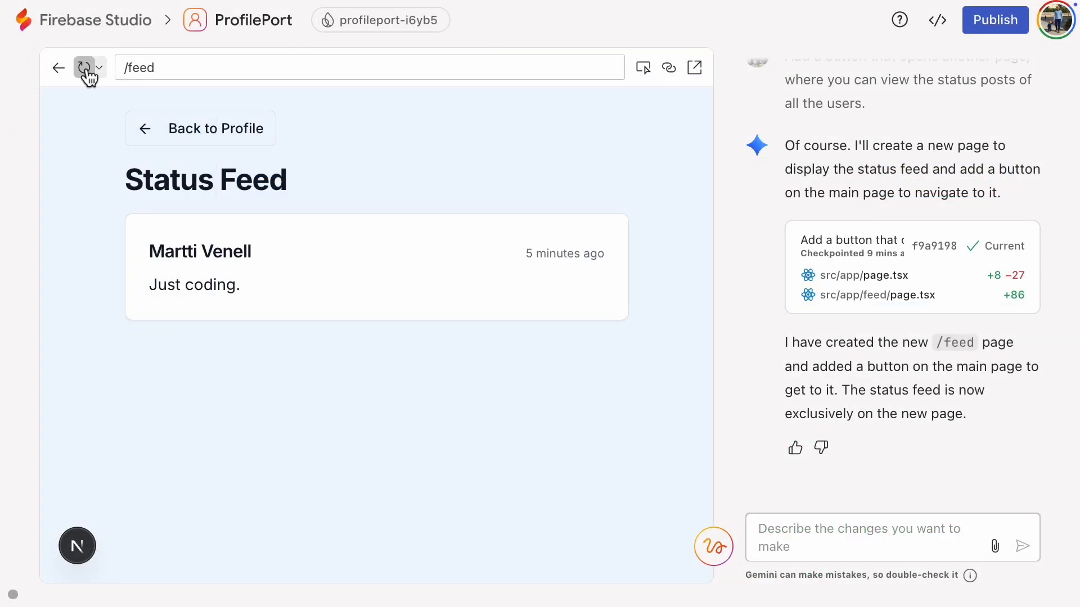
Step: Switch back to Firebase Studio and reload the Status Feed page in the app preview
{"action": "left_click", "coordinate": [85, 68]}
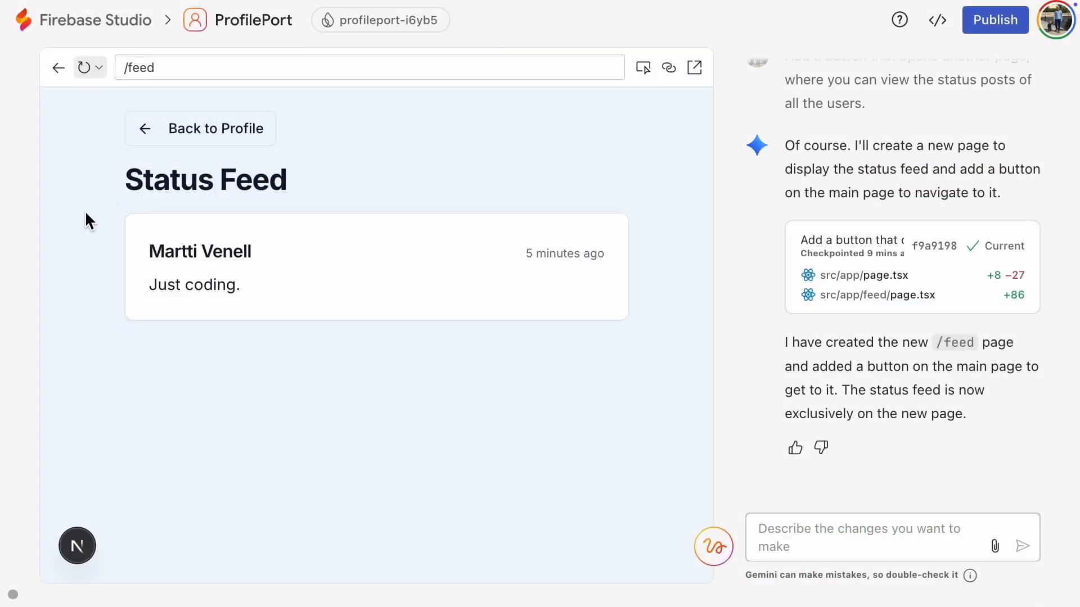